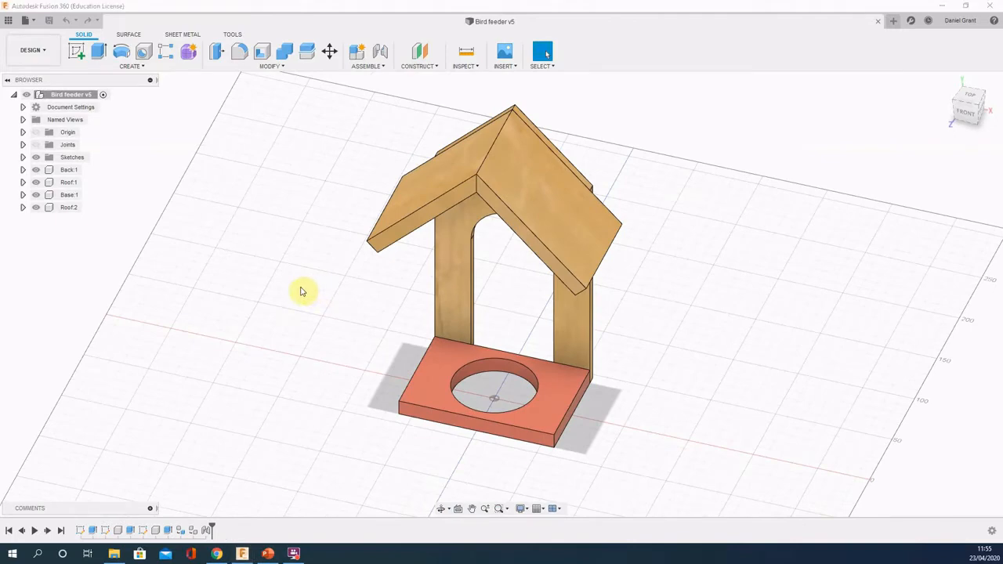
Step: Switch to the bird feeder tutorial in PowerPoint, and open the STEM Fusion 360 bird feeder tutorial from the Google results in Chrome
key(alt+Tab)
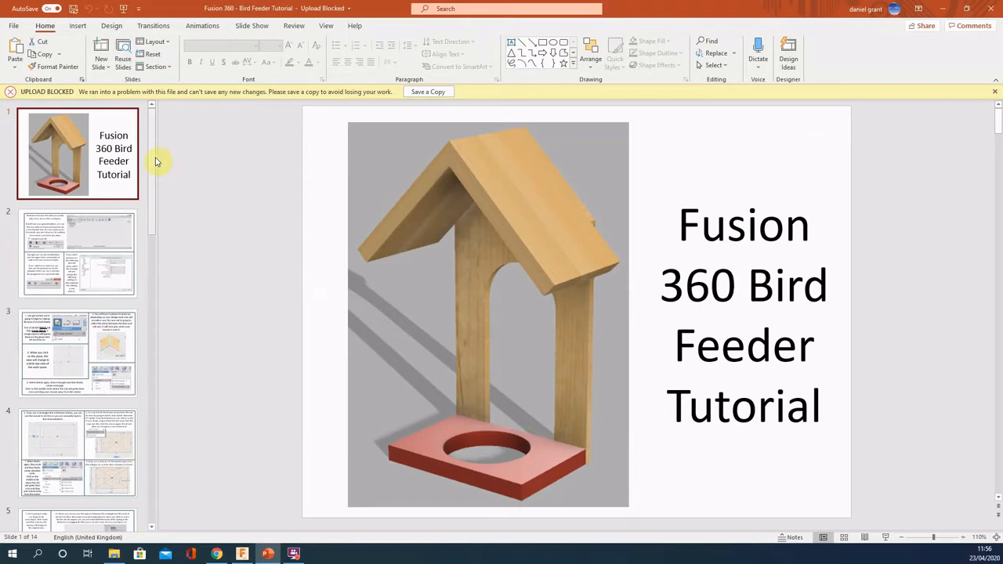
mouse_move(155, 161)
mouse_down()
mouse_move(162, 242)
mouse_move(157, 152)
mouse_up()
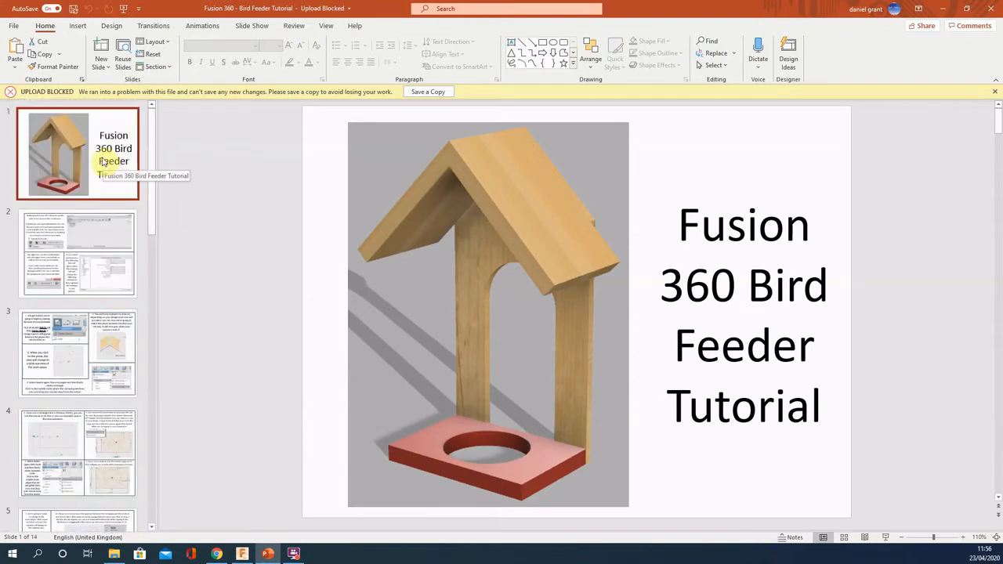
key(alt)
click(206, 289)
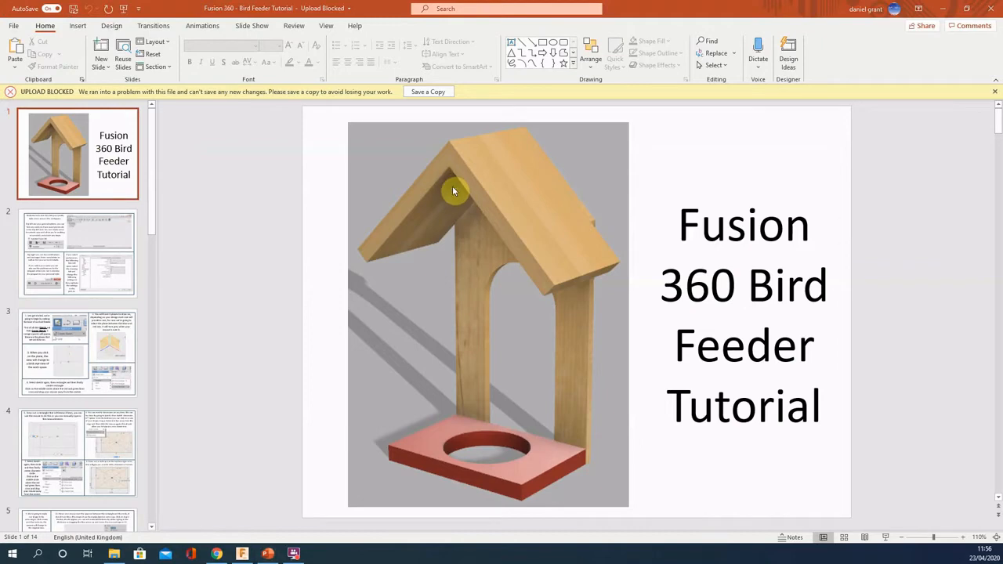
key(alt+Tab)
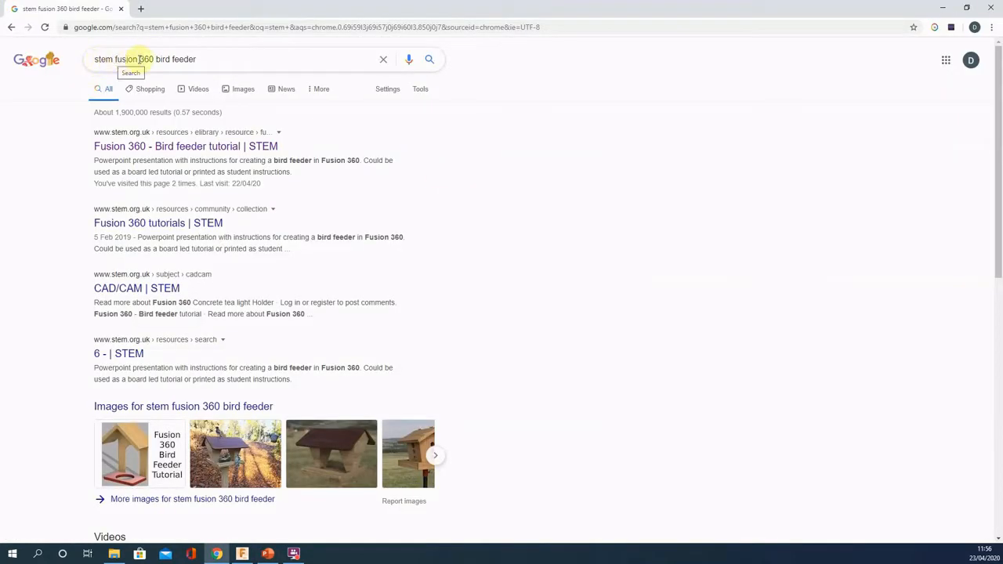
click(217, 149)
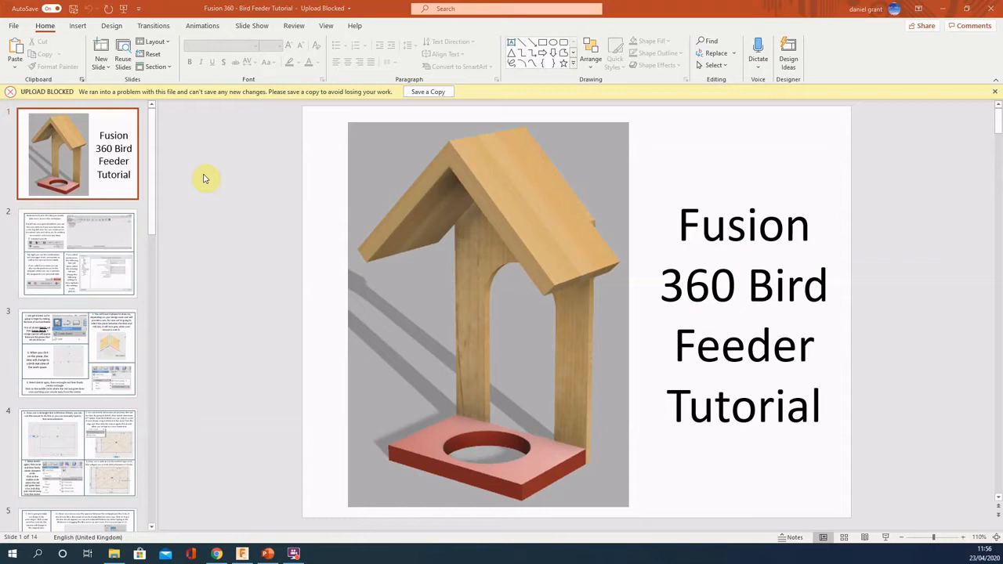
Step: Compare the finished bird feeder model in Fusion 360 with the tutorial presentation in PowerPoint
key(alt+Tab)
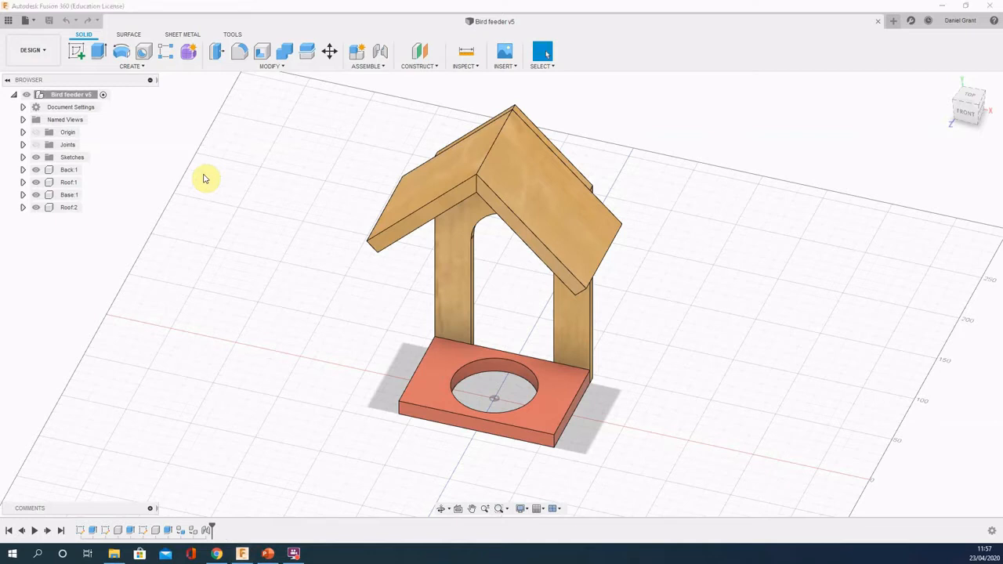
key(alt+Tab)
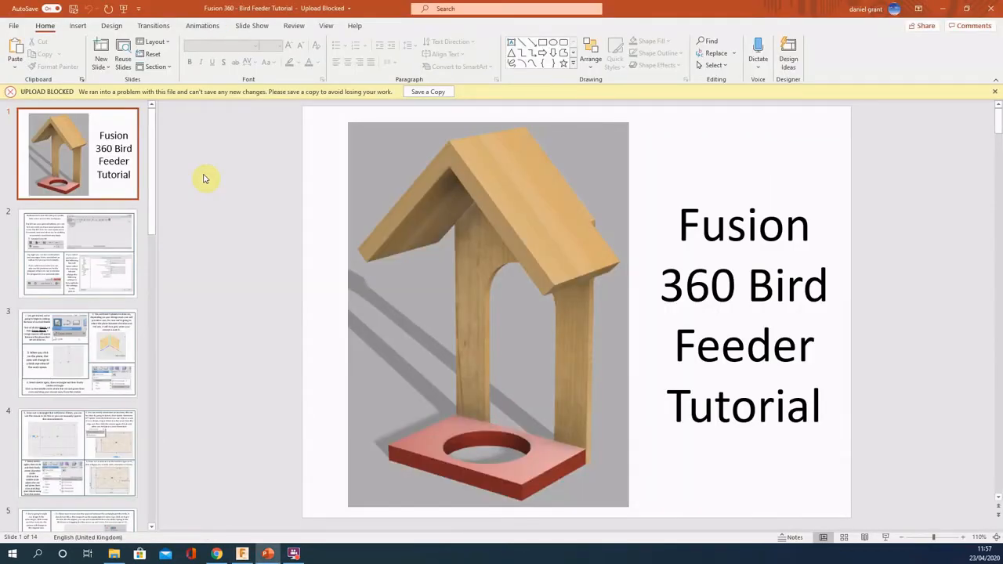
key(alt+Tab)
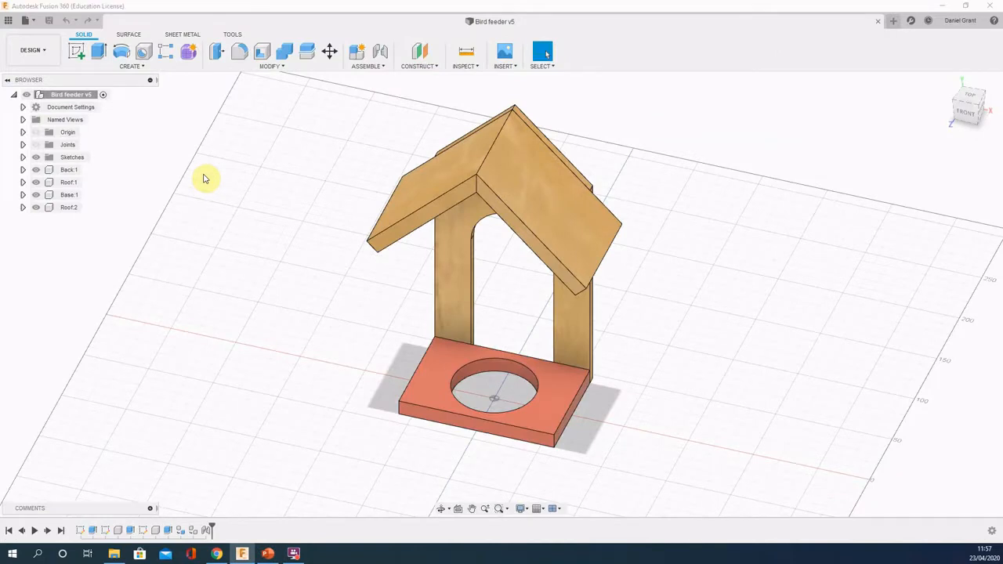
Step: Switch to PowerPoint and arrange the tutorial presentation and the Fusion 360 window side by side
key(alt+Tab)
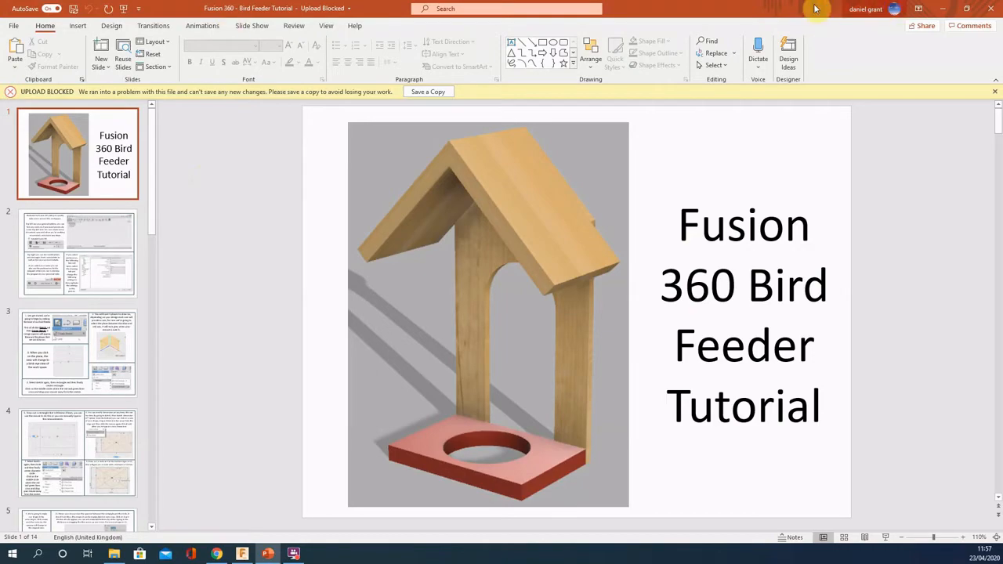
drag(803, 8, 1, 235)
click(633, 167)
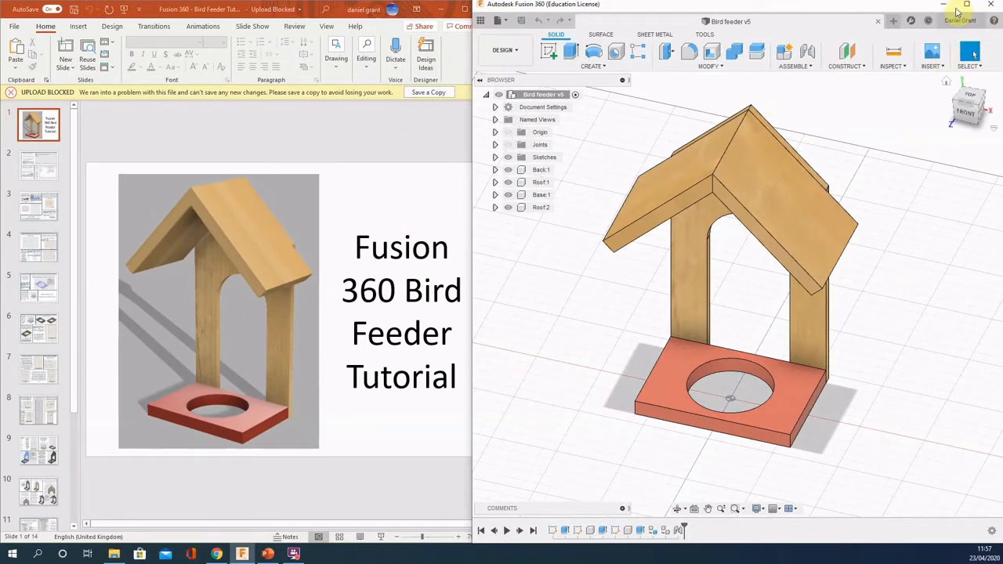
Step: Restore Fusion 360 and PowerPoint to full-screen windows, and minimize the presentation to return to Fusion 360
click(964, 6)
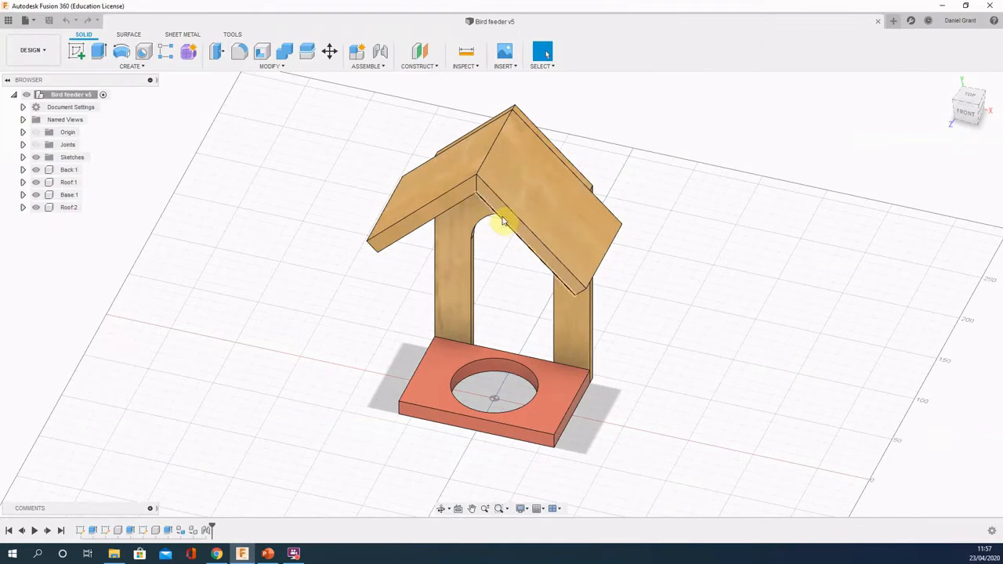
key(alt+Tab)
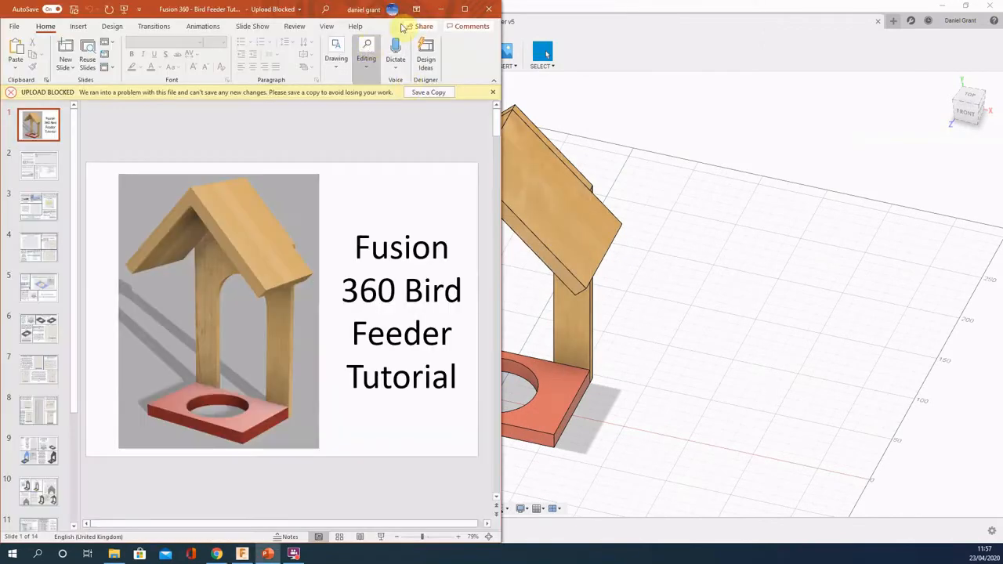
click(459, 8)
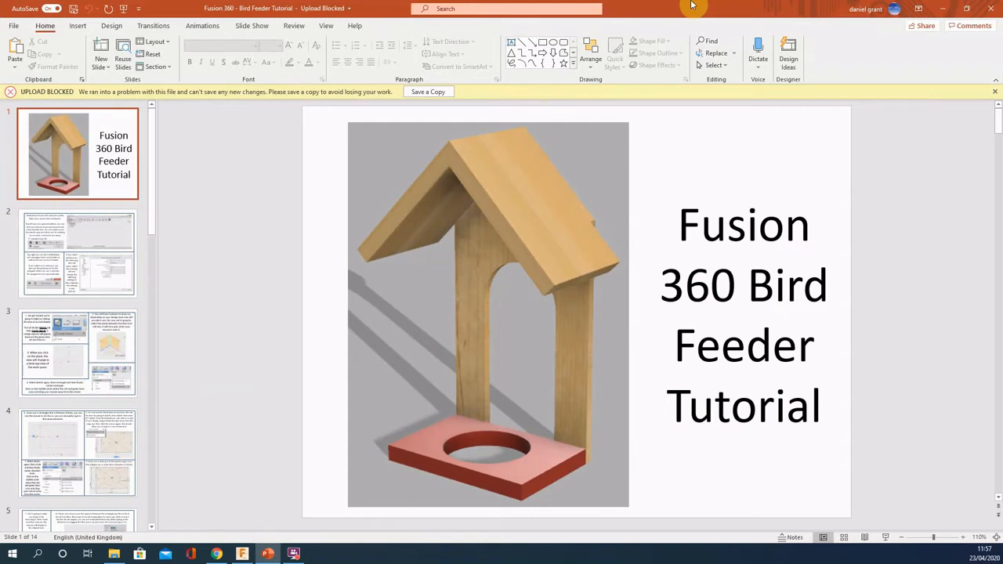
key(super+Down)
key(super+Down)
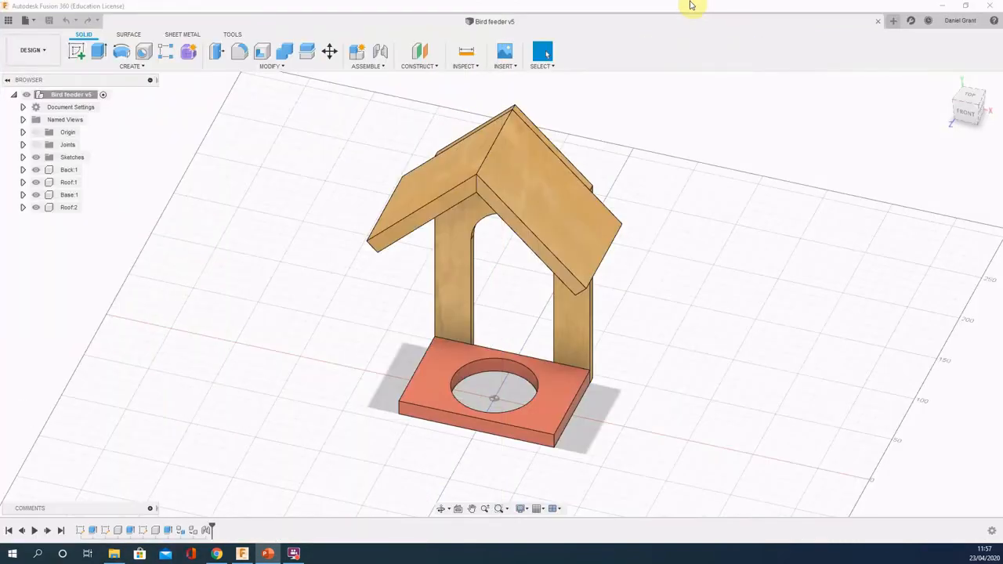
Step: Start a new empty design alongside the finished bird feeder model
click(891, 21)
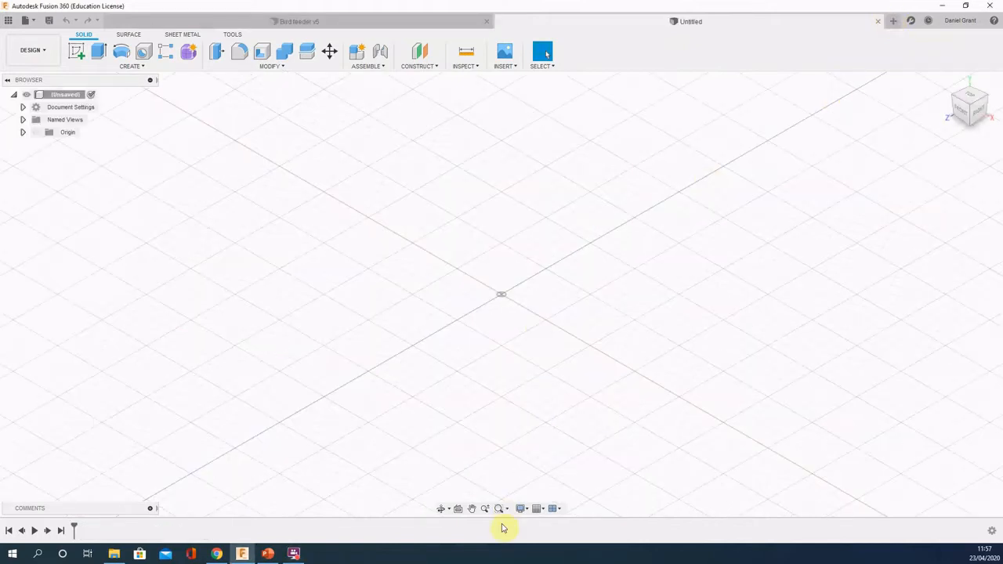
Step: Hide the layout grid in the new design and show it again
click(538, 509)
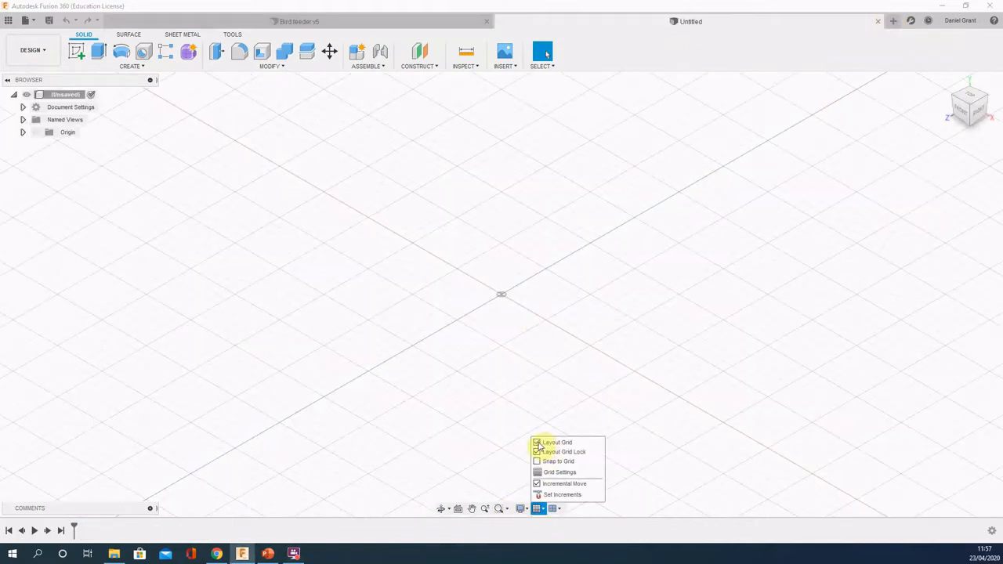
click(539, 443)
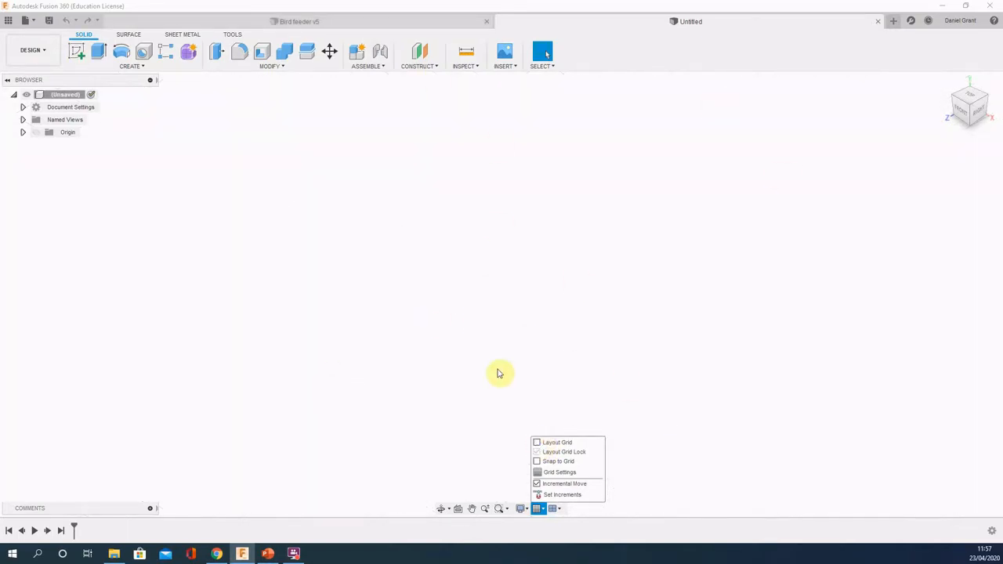
click(471, 320)
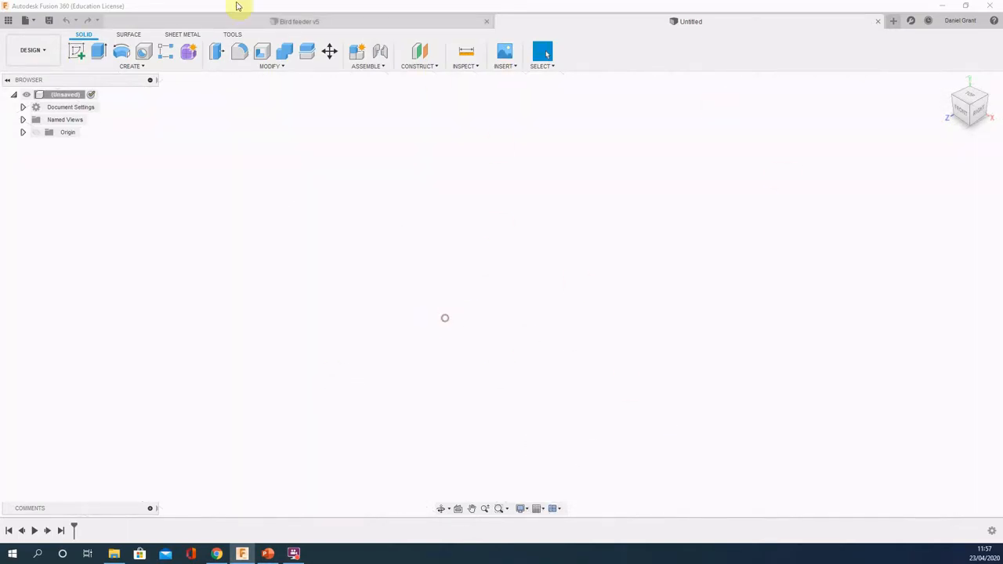
click(537, 510)
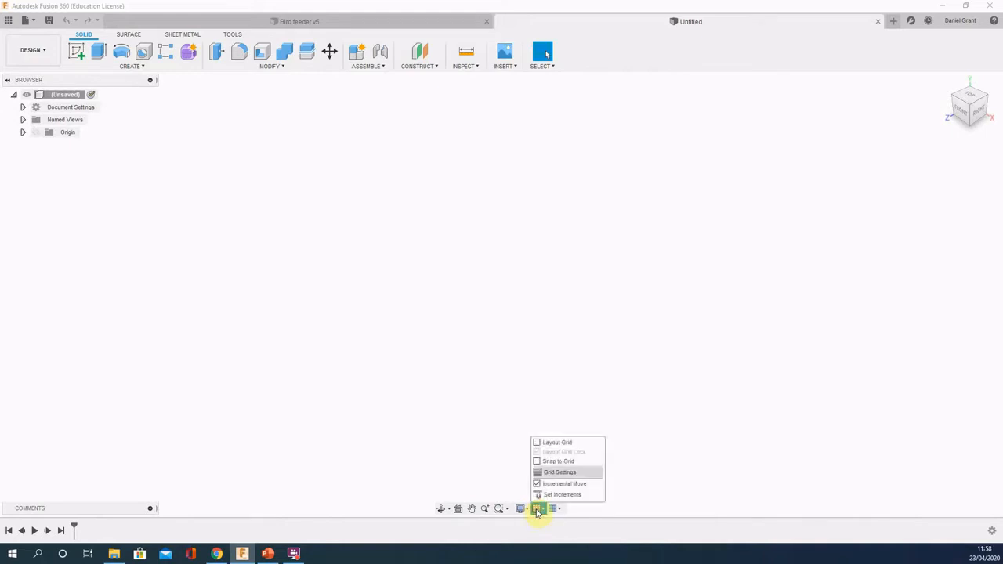
click(538, 444)
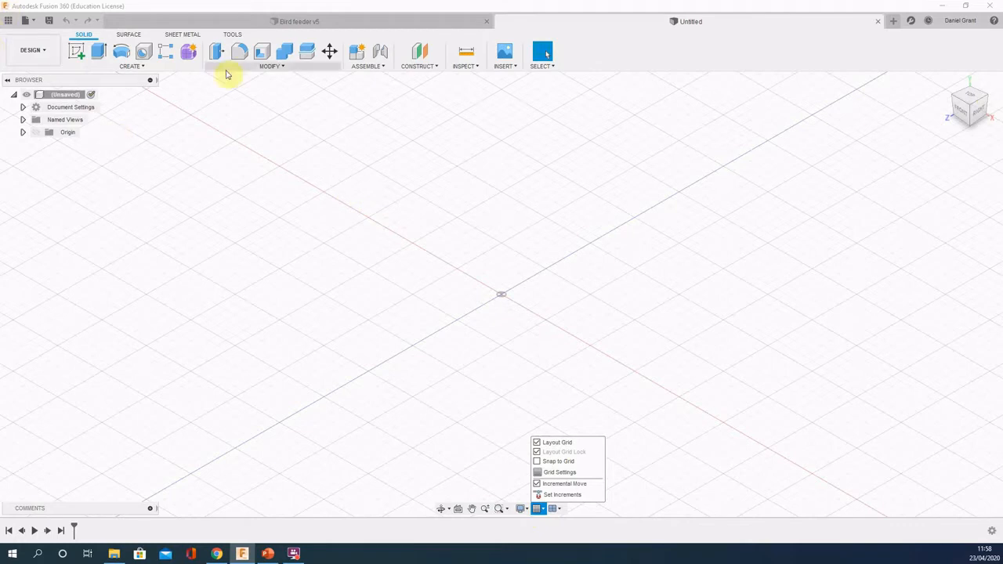
Step: Save the new design as "Bird feeder" in the Video projects location
click(50, 20)
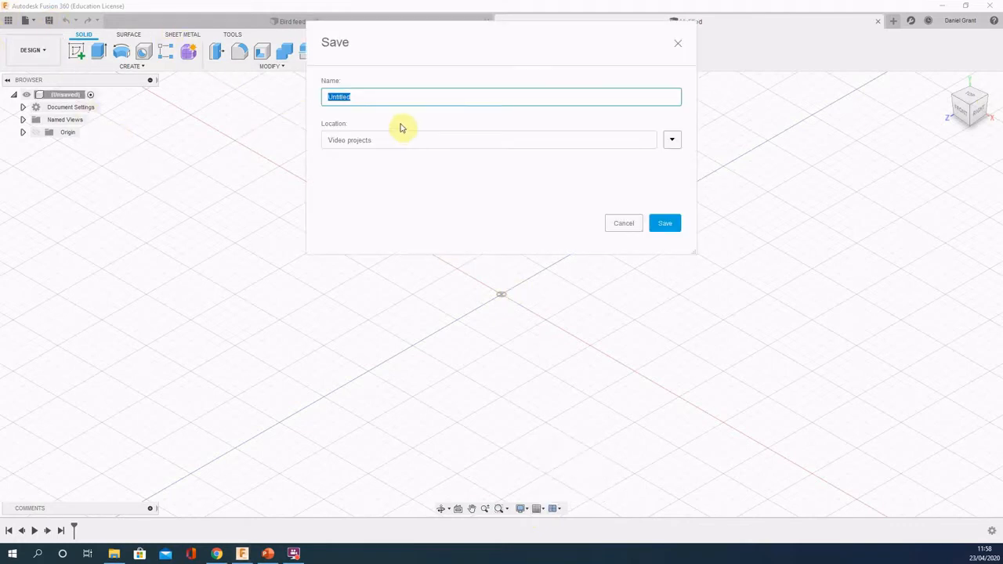
text(Bird feeder)
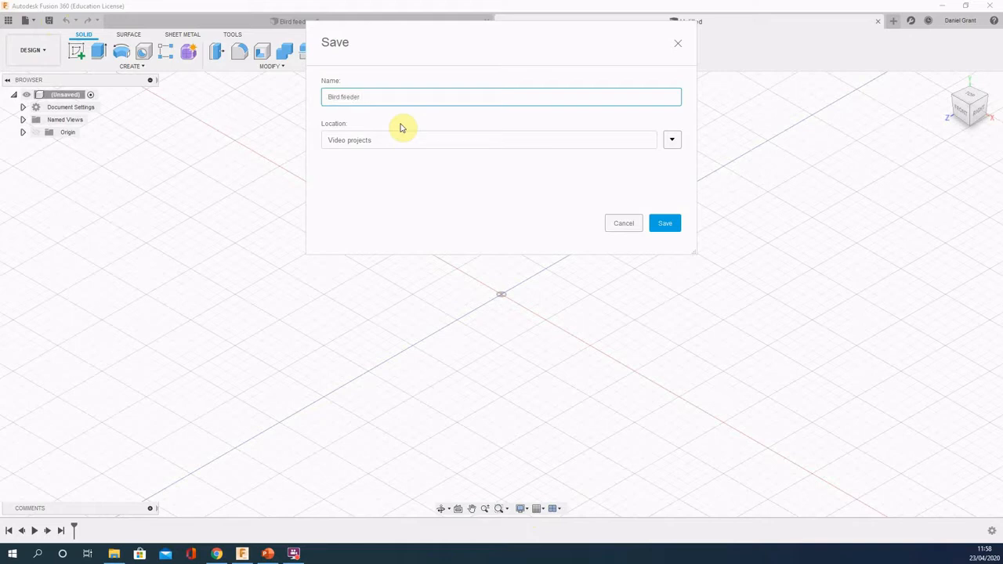
click(663, 224)
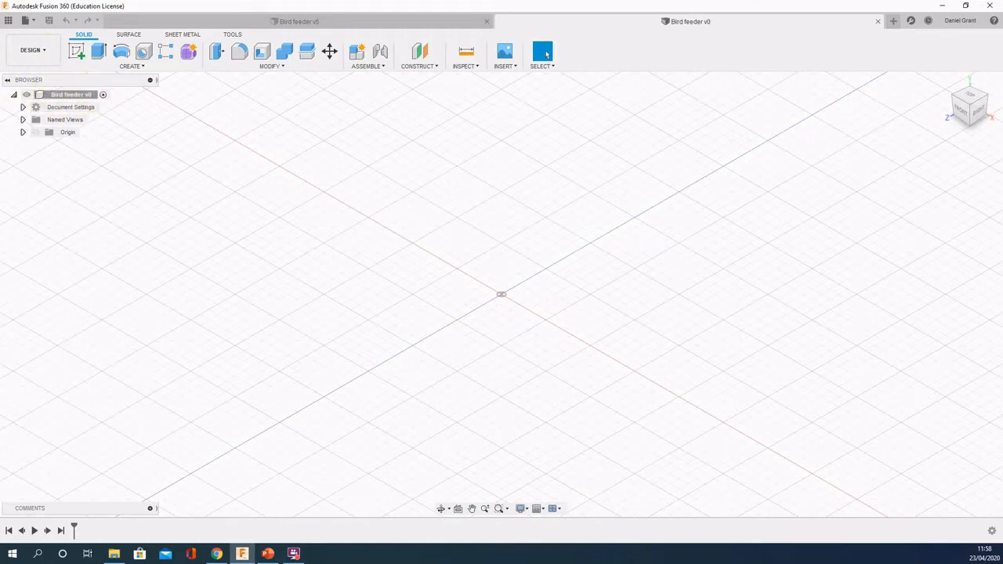
Step: Add a new component under the top-level Bird feeder design and name it "Base"
key(alt+Tab)
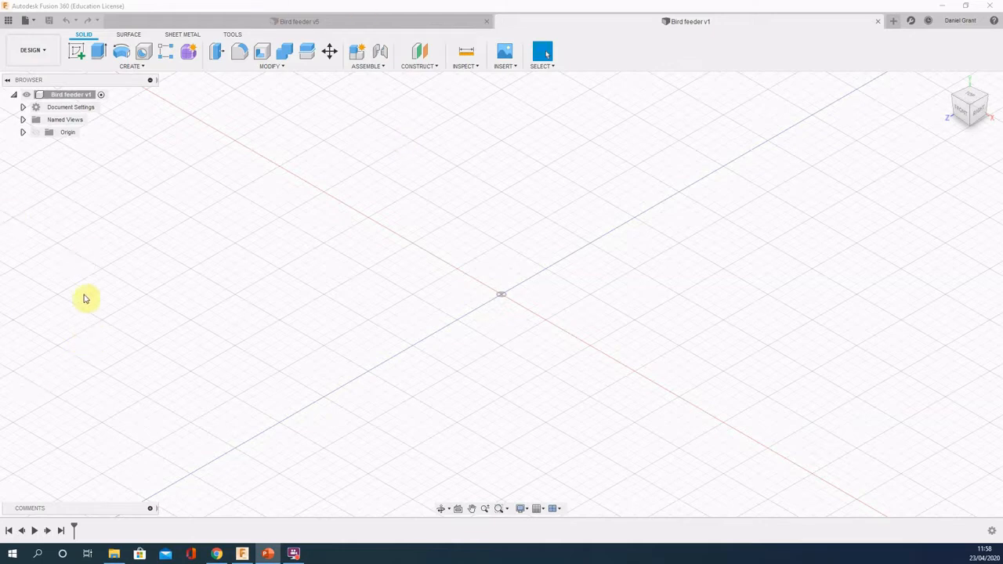
double_click(73, 94)
right_click(76, 95)
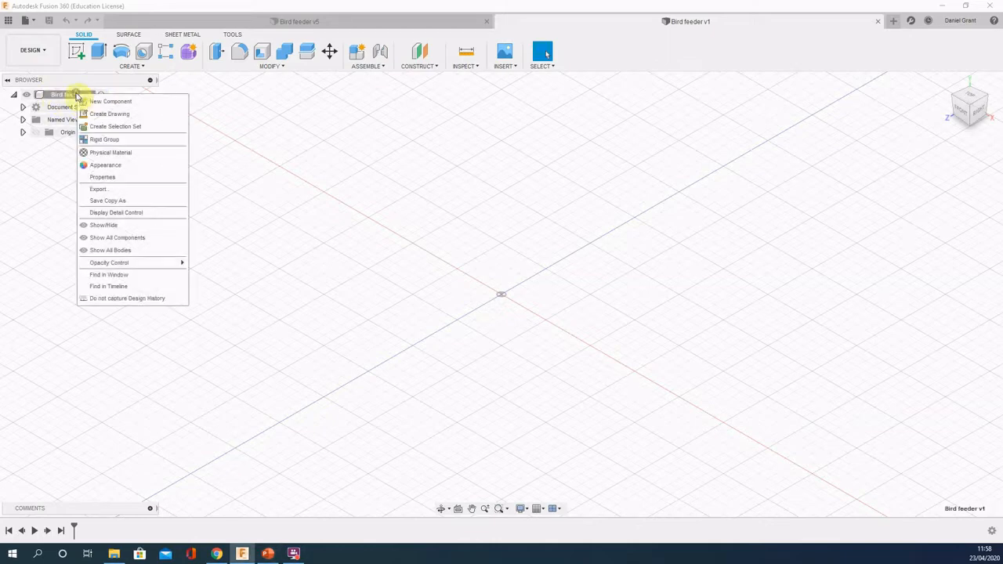
click(116, 101)
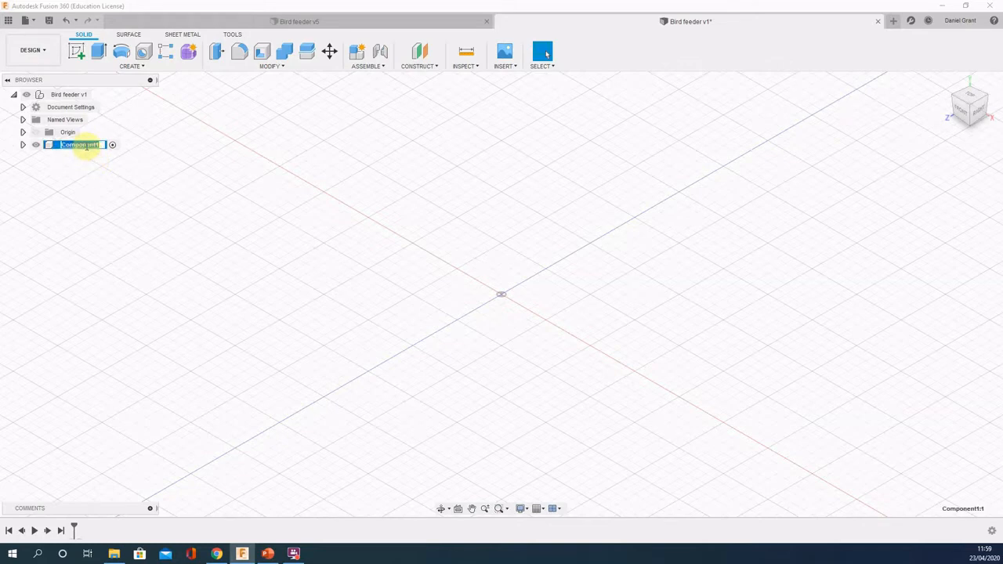
text(Base)
key(Return)
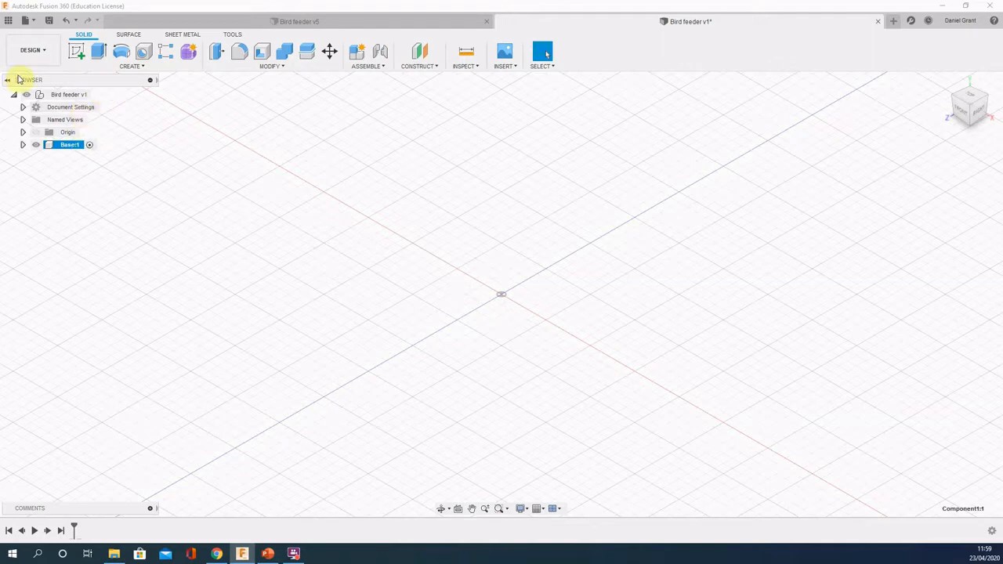
Step: Create a sketch on the horizontal ground plane for the Base component and view the sketch plane straight on
click(78, 53)
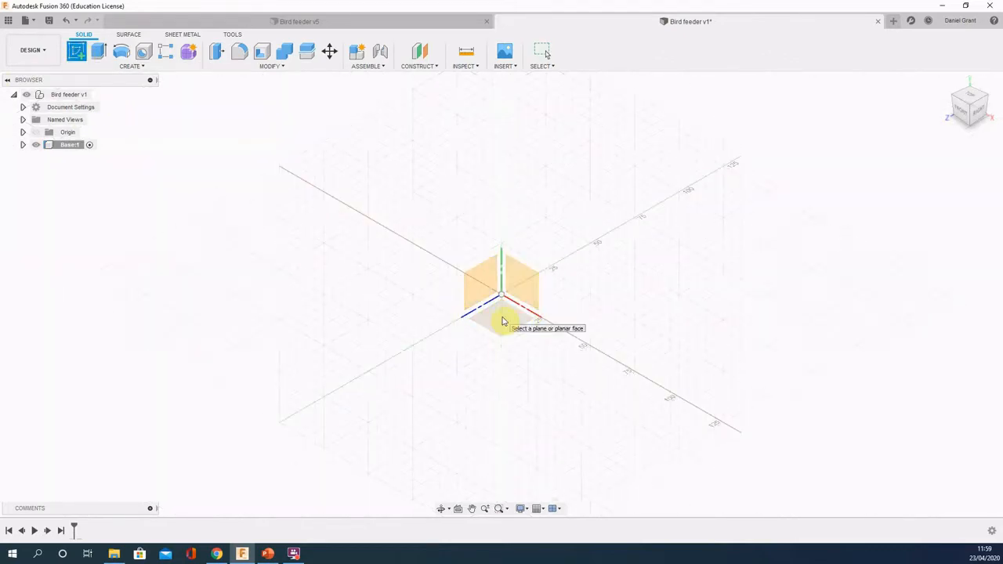
click(503, 321)
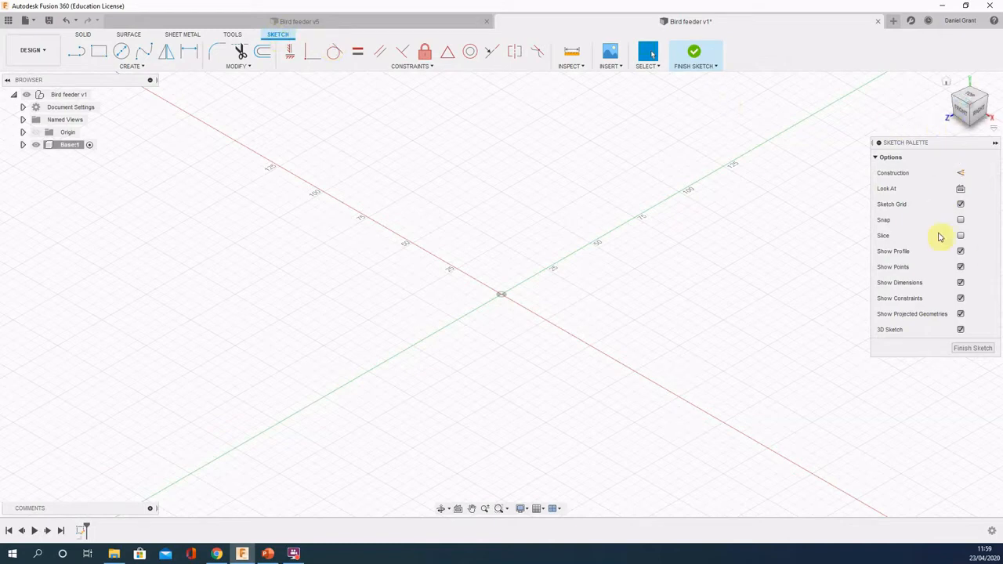
click(995, 144)
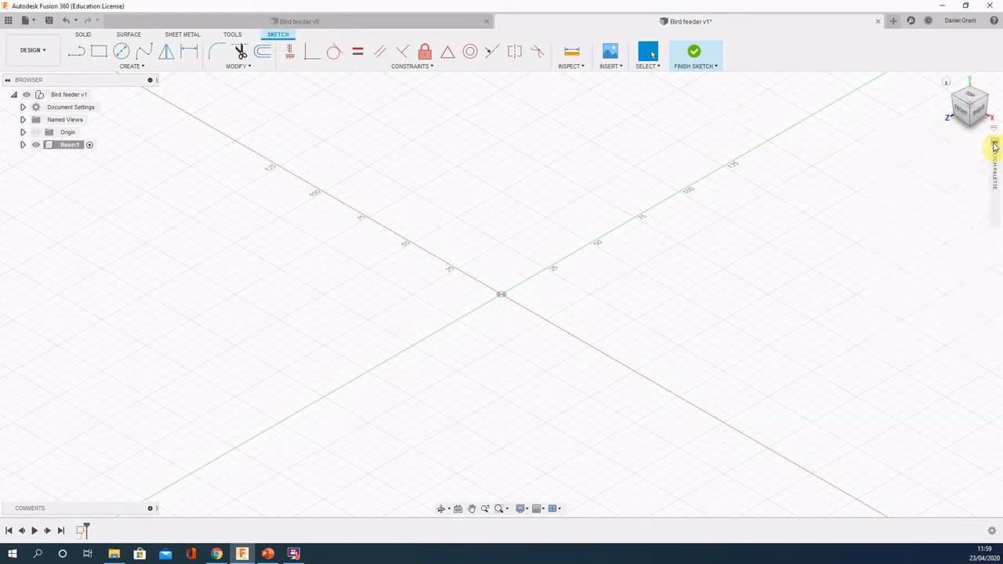
click(995, 145)
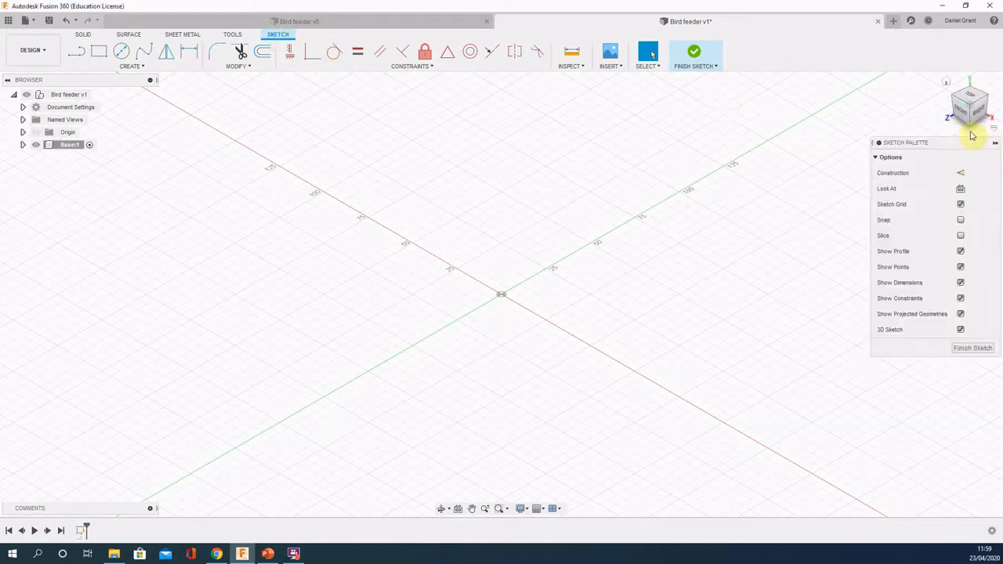
click(960, 188)
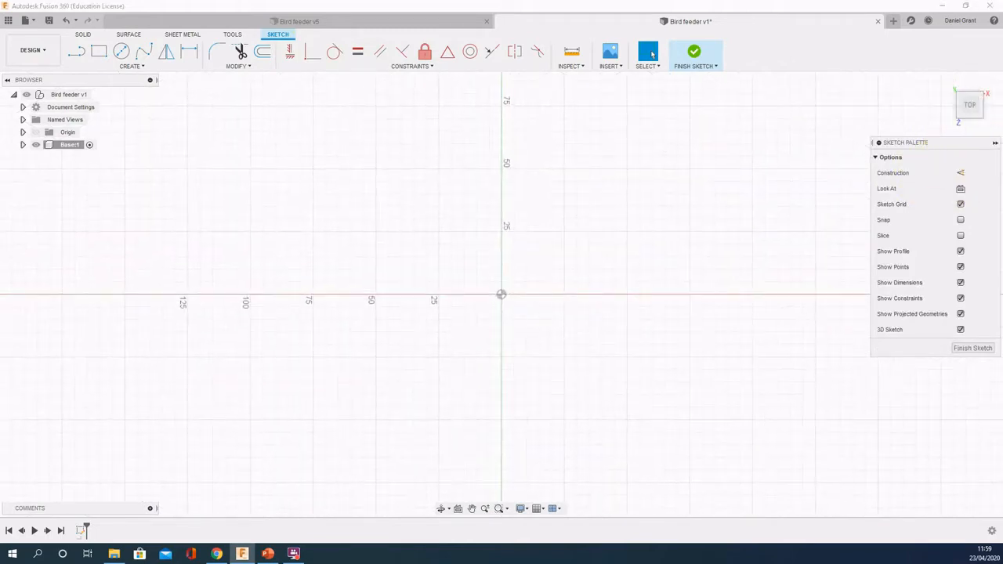
click(55, 127)
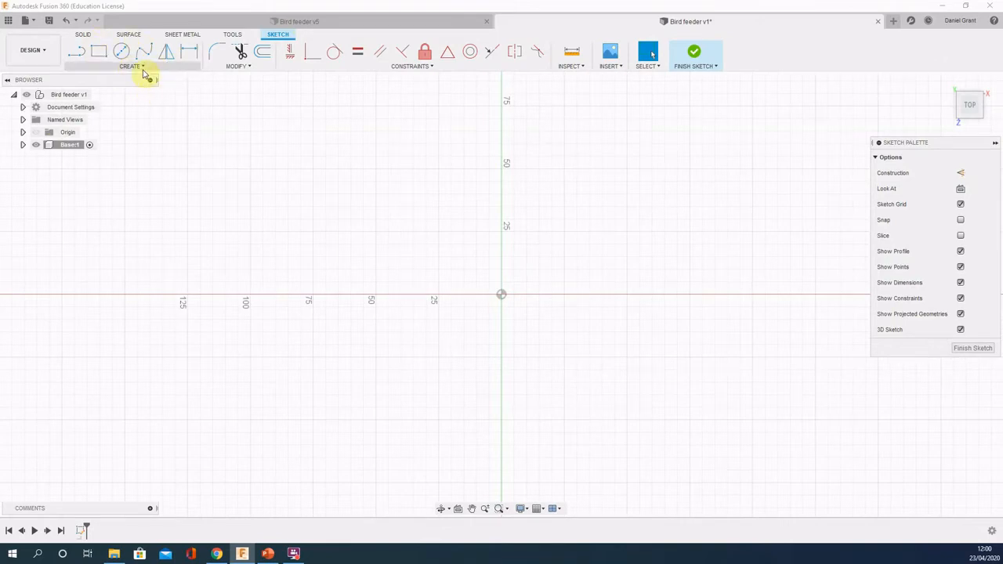
click(132, 67)
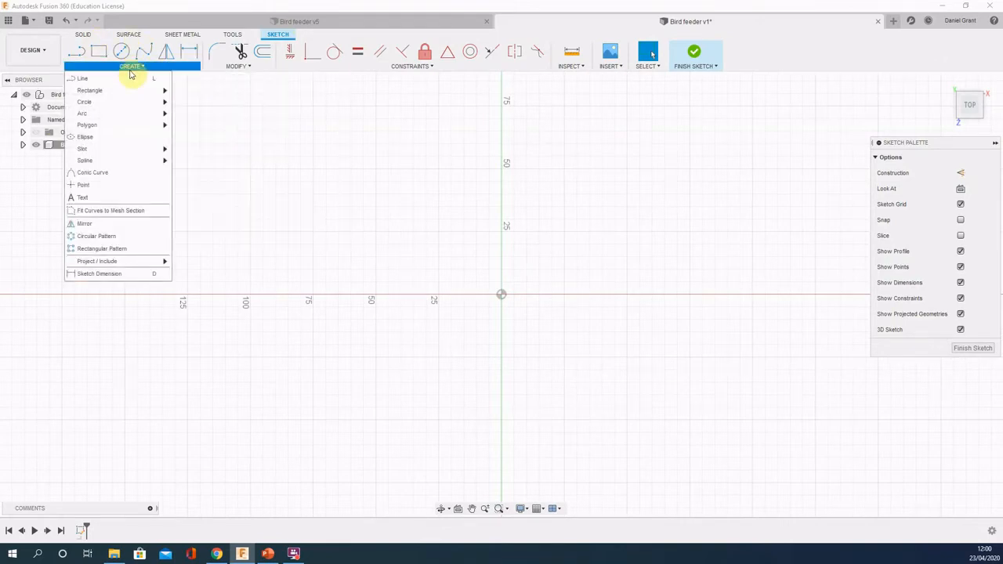
mouse_move(107, 90)
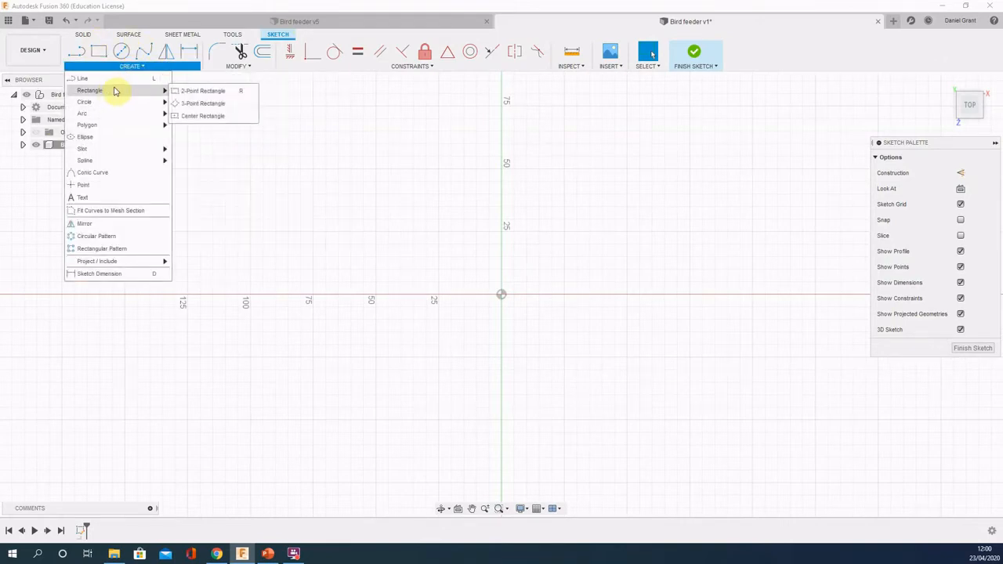
click(188, 117)
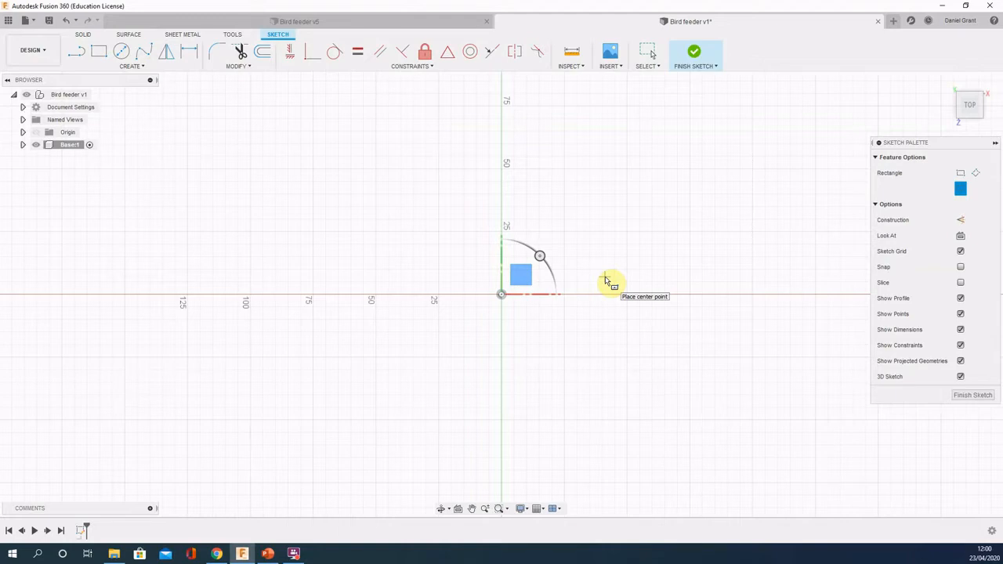
click(501, 296)
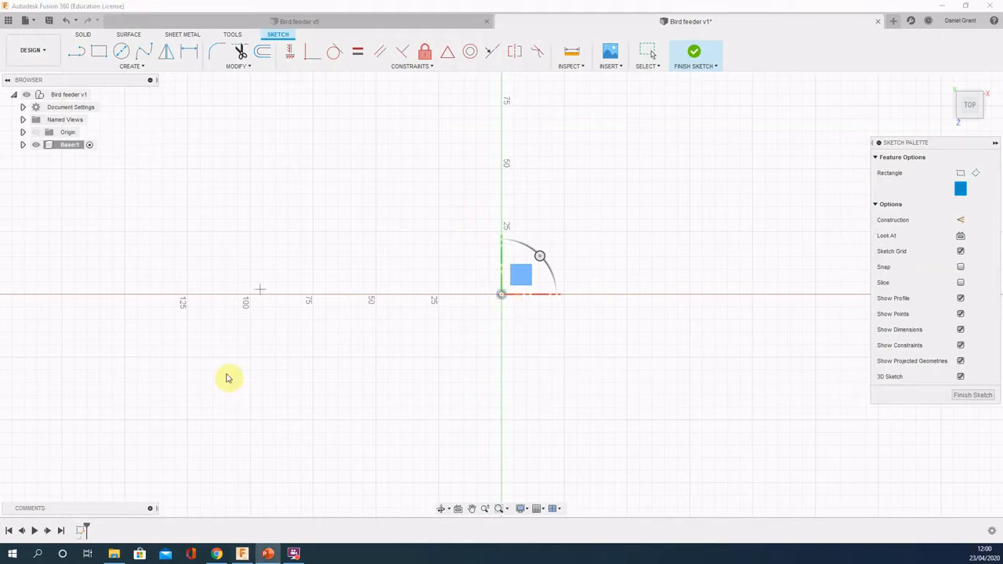
click(500, 297)
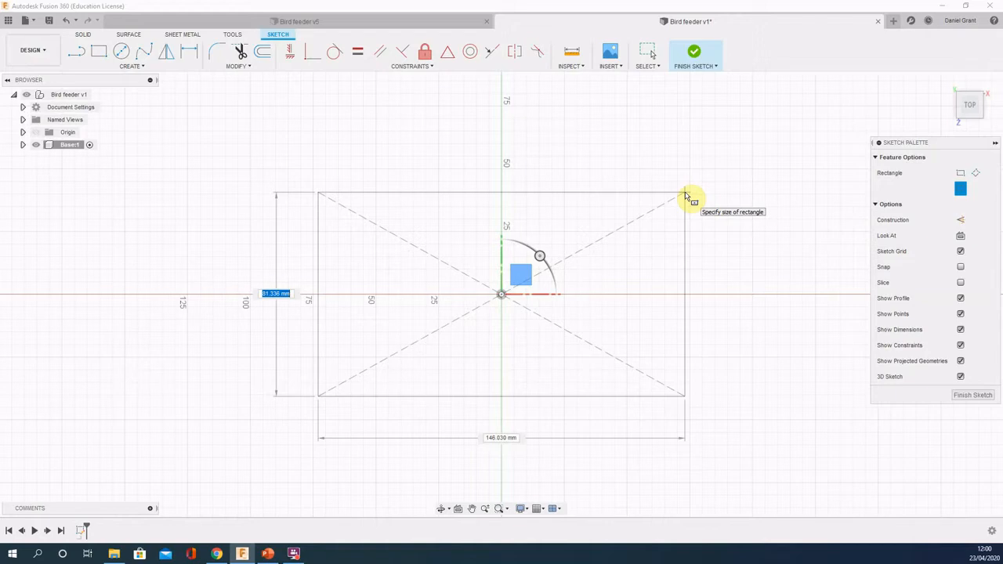
text(80)
key(Tab)
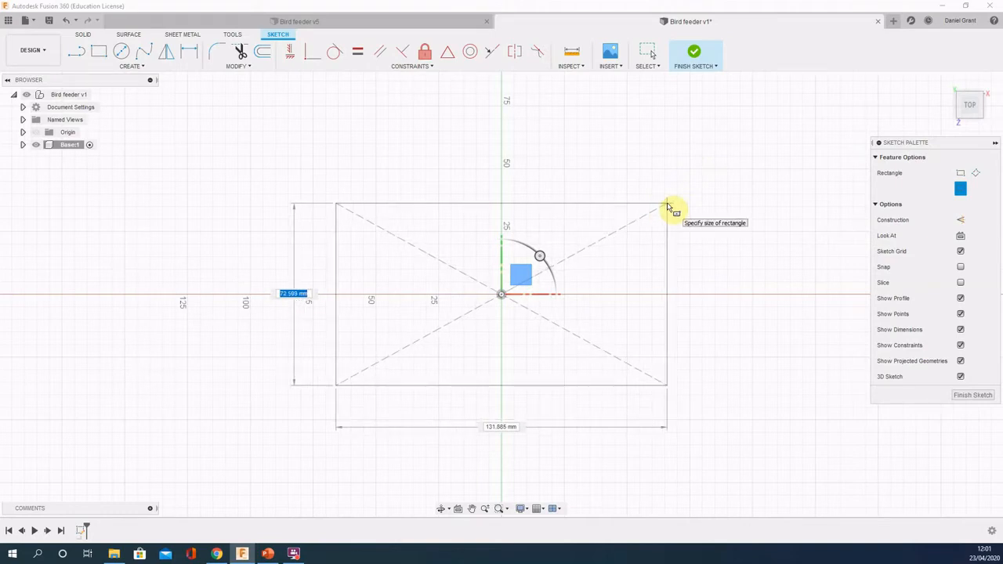
text(80)
key(Tab)
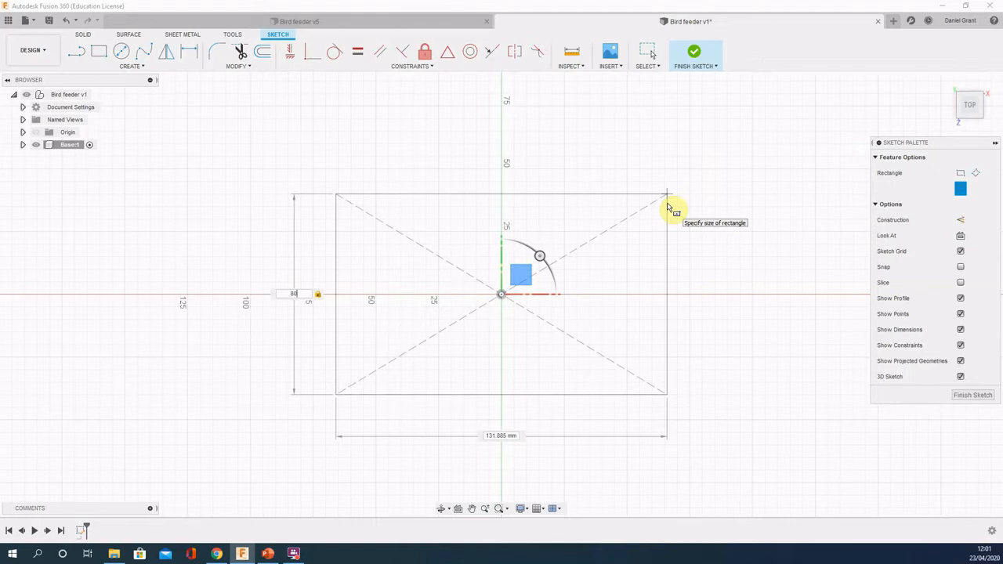
key(Tab)
text(120)
key(Tab)
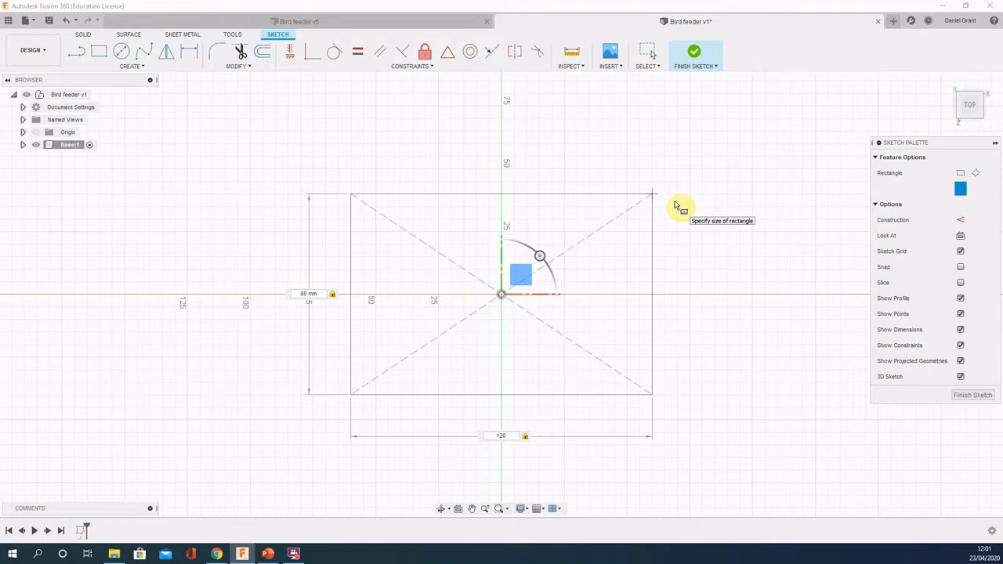
key(Escape)
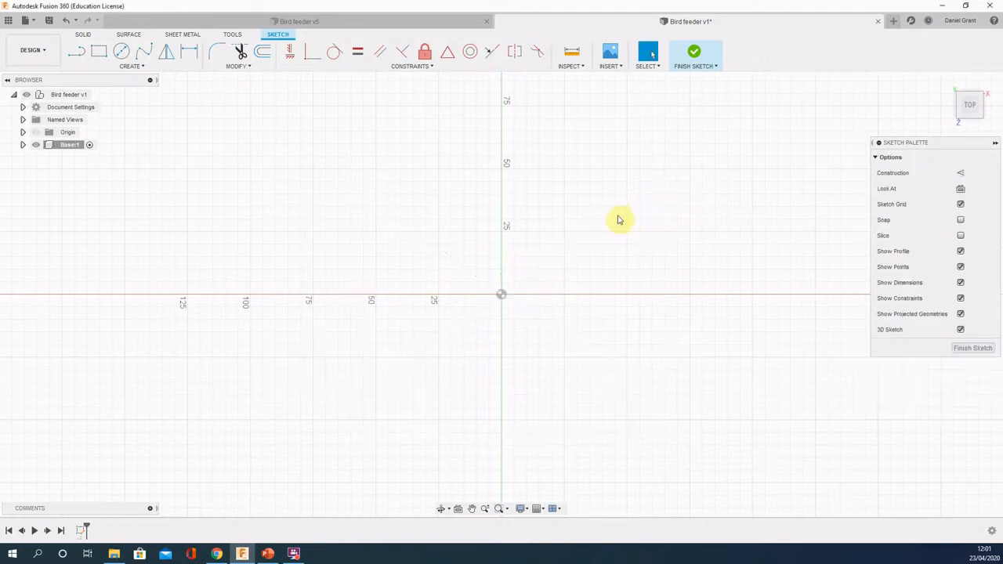
Step: Draw a center rectangle centred on the sketch origin, without entering exact dimensions
right_click(269, 197)
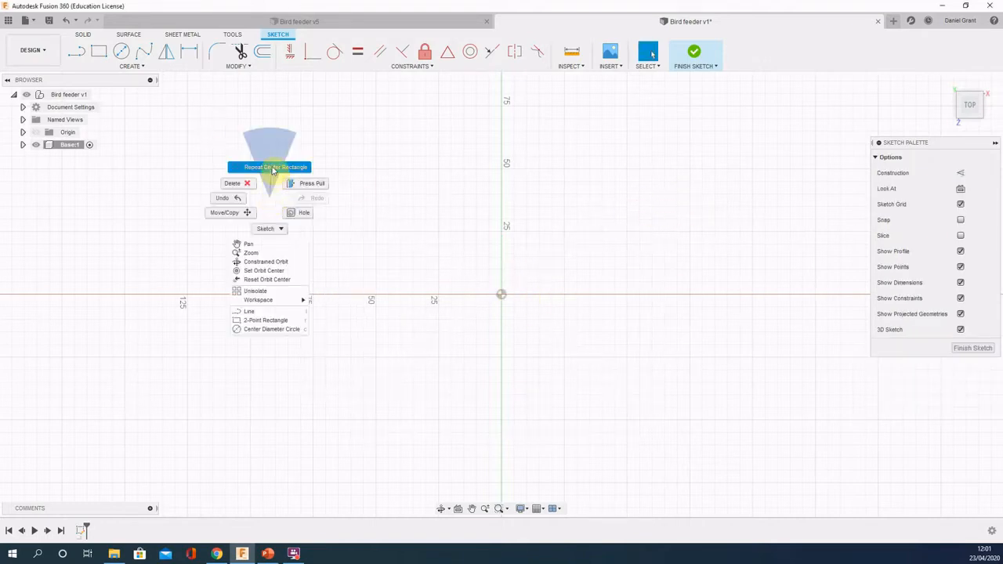
click(271, 165)
click(501, 295)
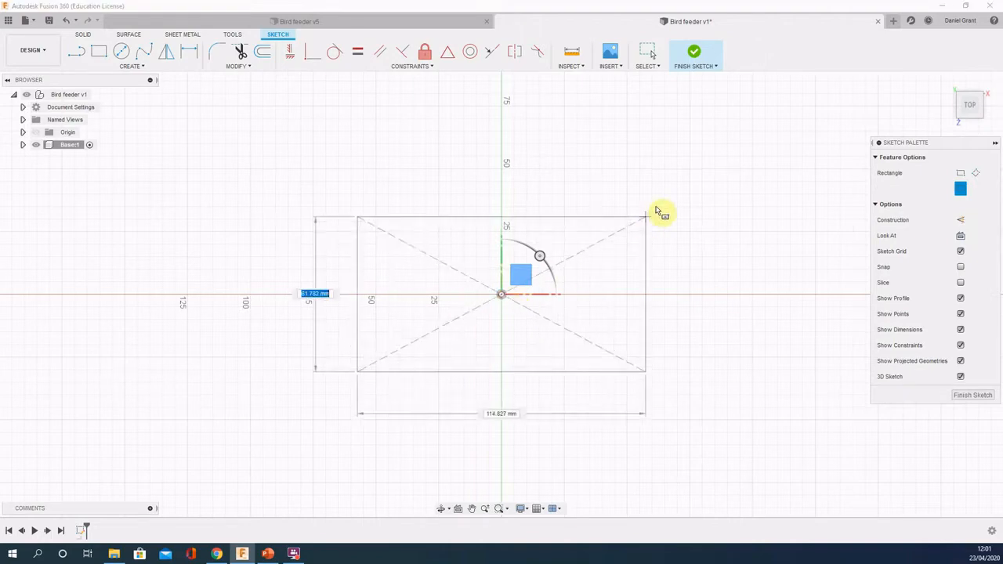
click(682, 176)
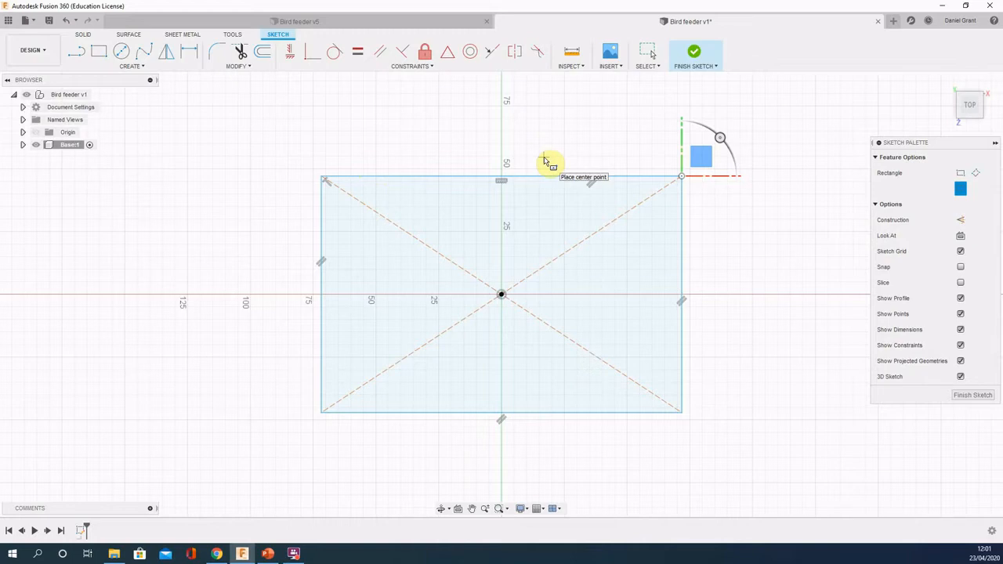
key(Escape)
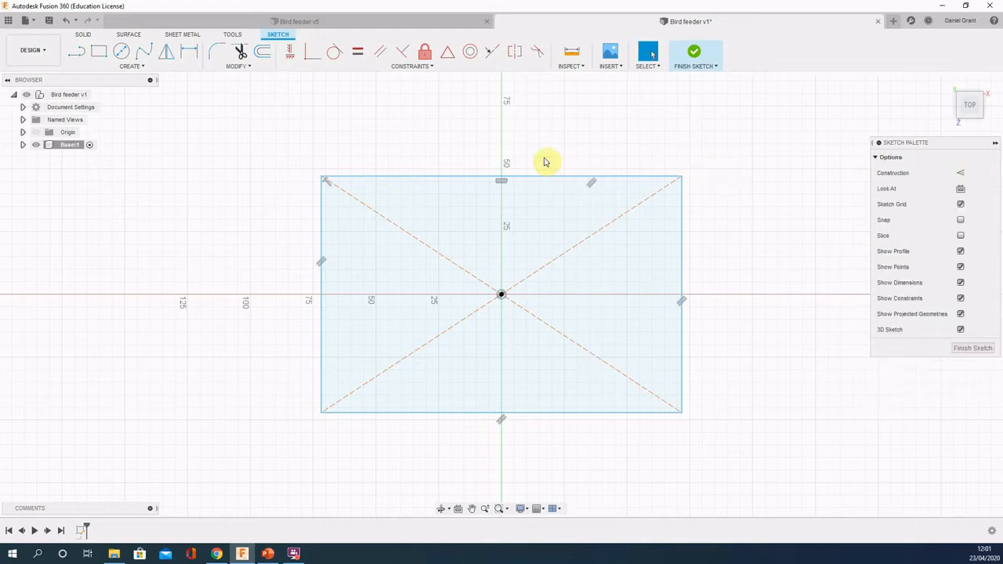
Step: Resize the undimensioned rectangle freely by pulling its edges and upper corner, ending at a height of about 77 mm
mouse_move(547, 177)
mouse_down()
mouse_move(547, 148)
mouse_move(541, 173)
mouse_up()
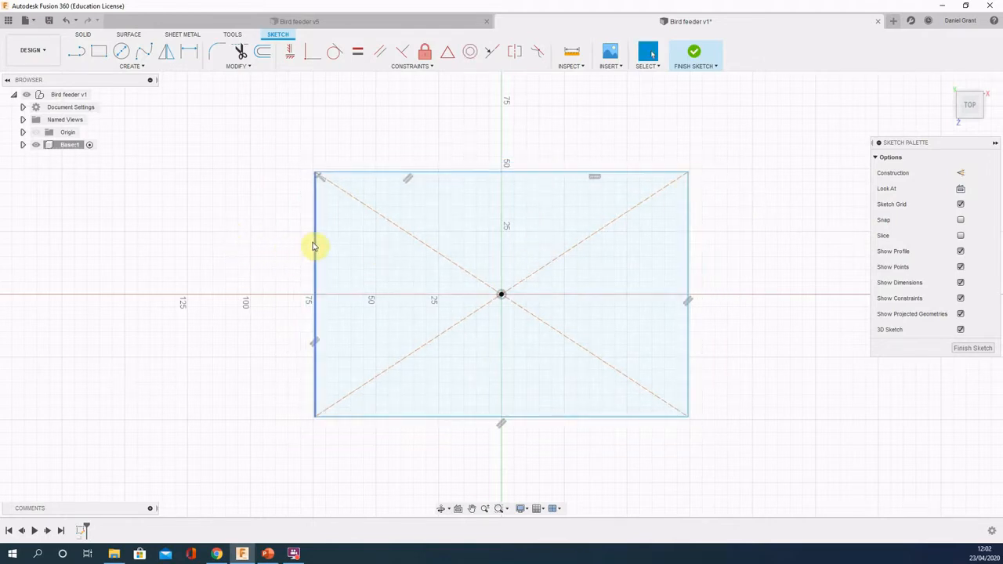
mouse_move(314, 246)
mouse_down()
mouse_move(292, 245)
mouse_move(265, 217)
mouse_move(334, 251)
mouse_move(325, 247)
mouse_up()
click(503, 296)
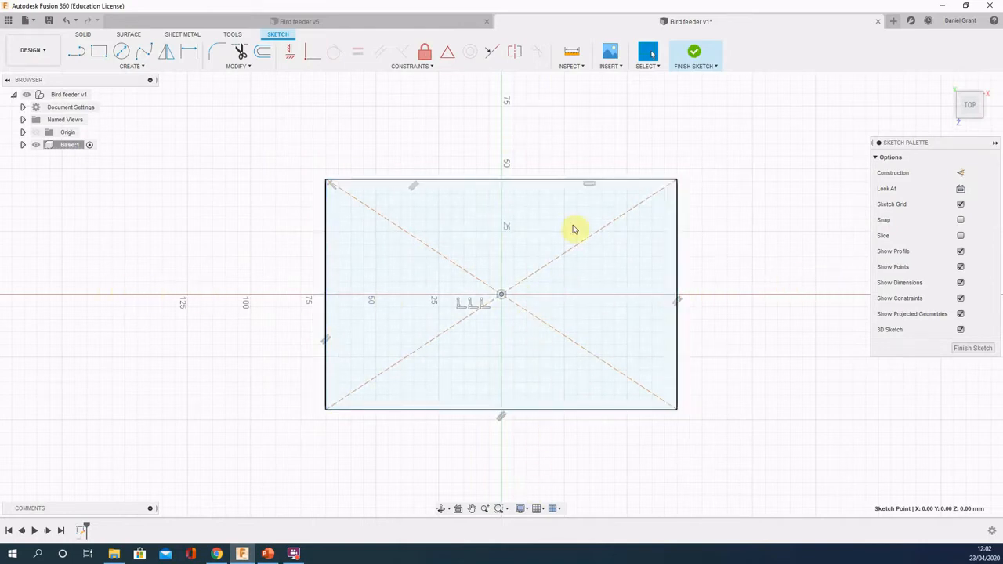
drag(679, 182, 639, 198)
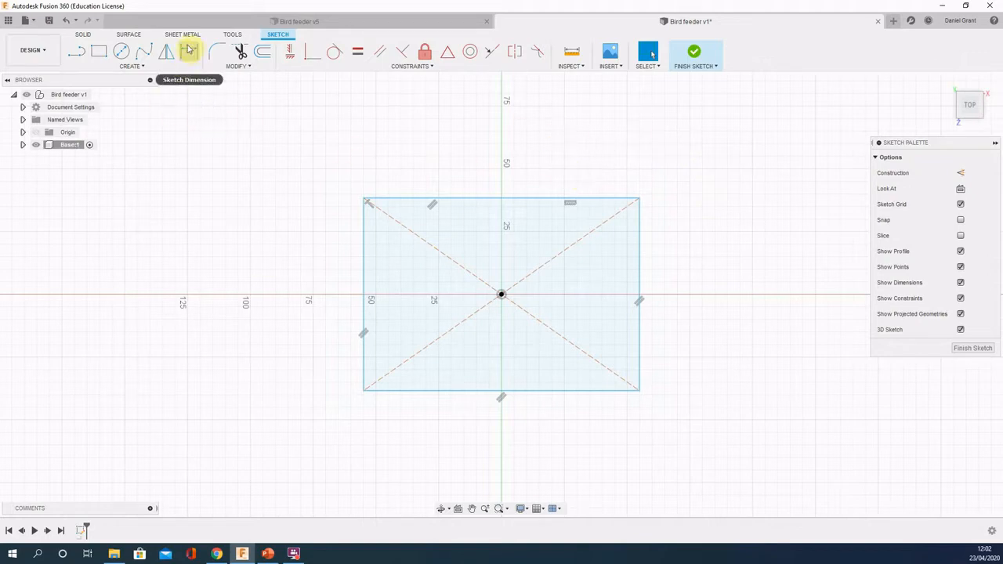
click(135, 66)
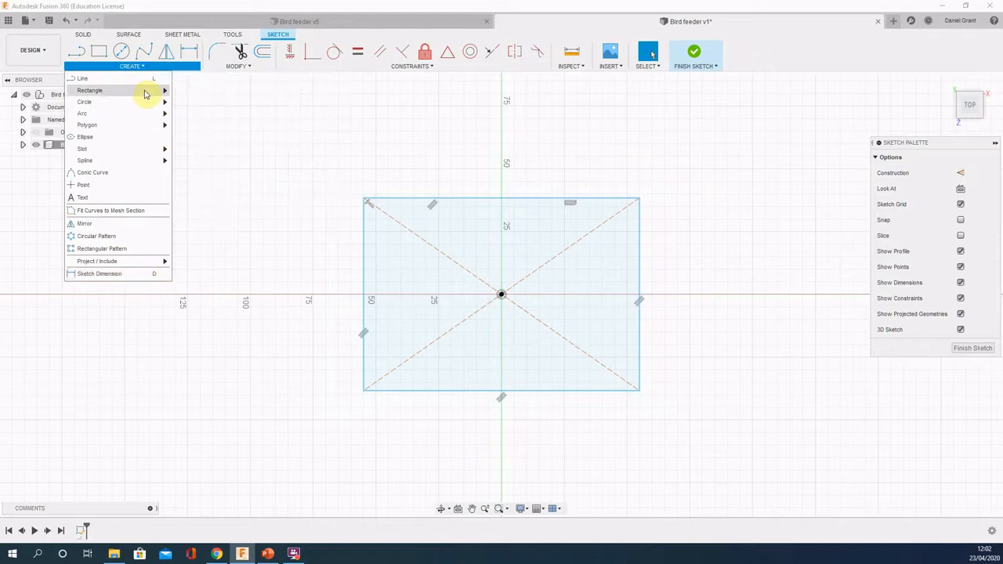
mouse_move(141, 102)
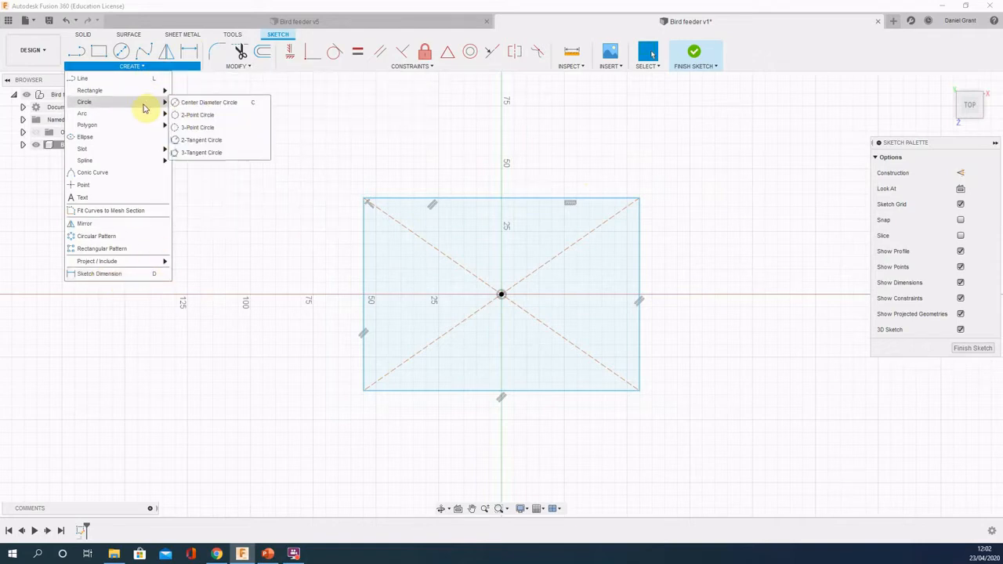
click(193, 108)
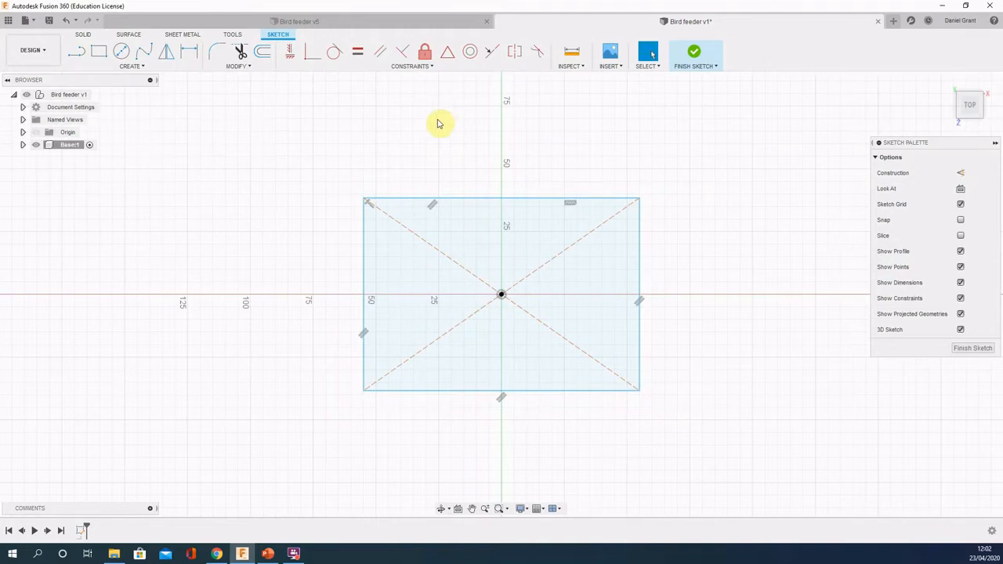
Step: Dimension the rectangle's vertical side to 80 mm and its horizontal side to 120 mm
key(d)
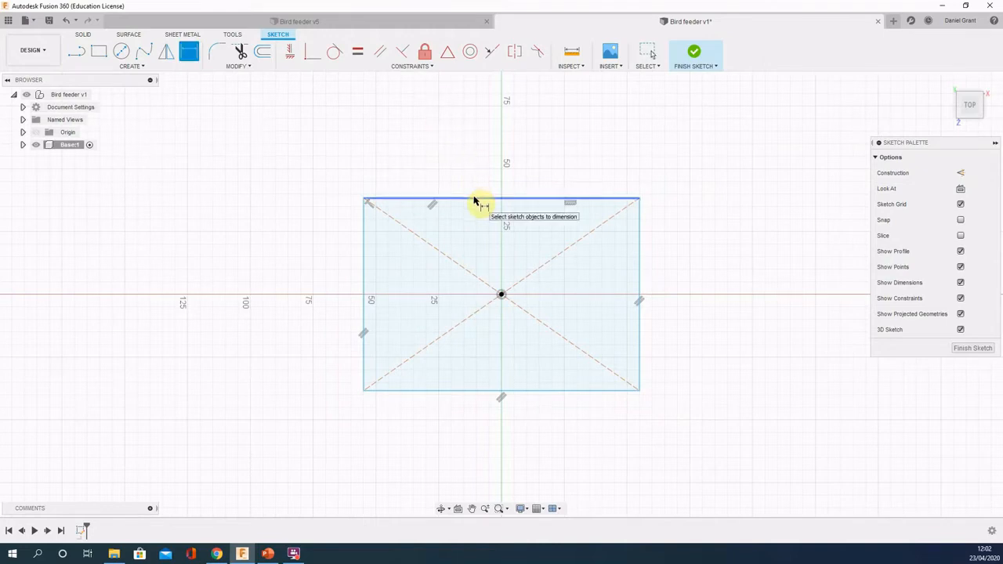
click(364, 241)
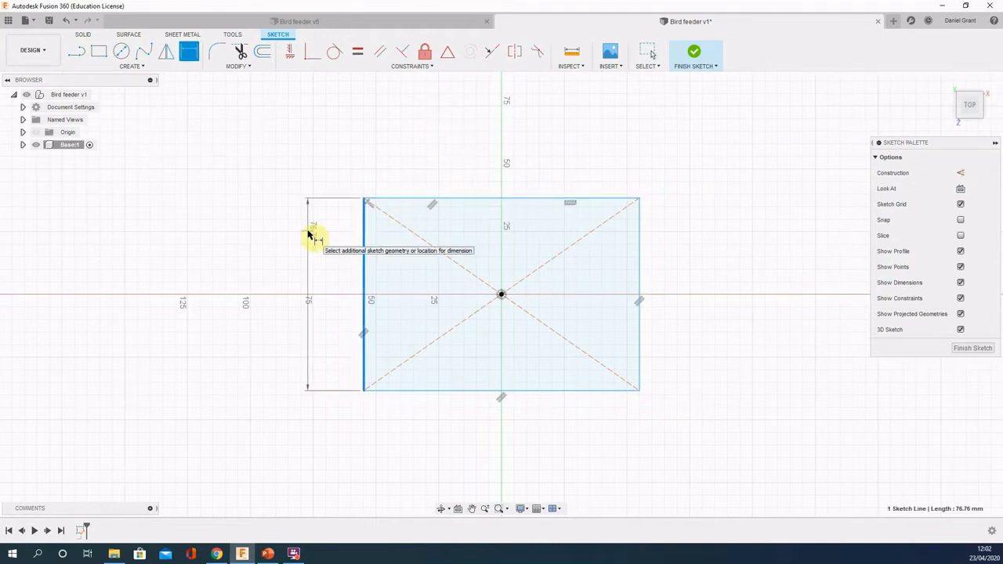
click(289, 271)
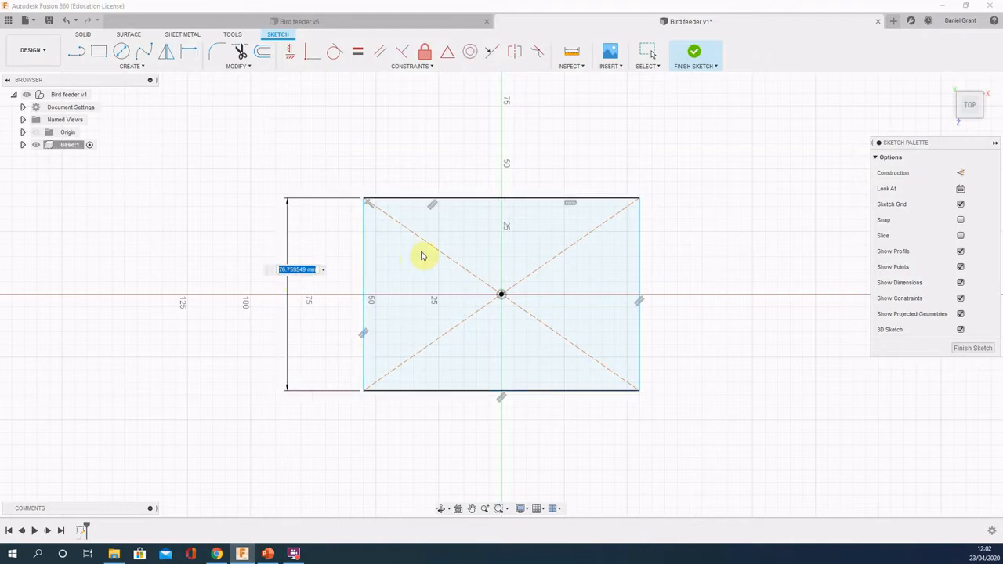
text(80)
key(Return)
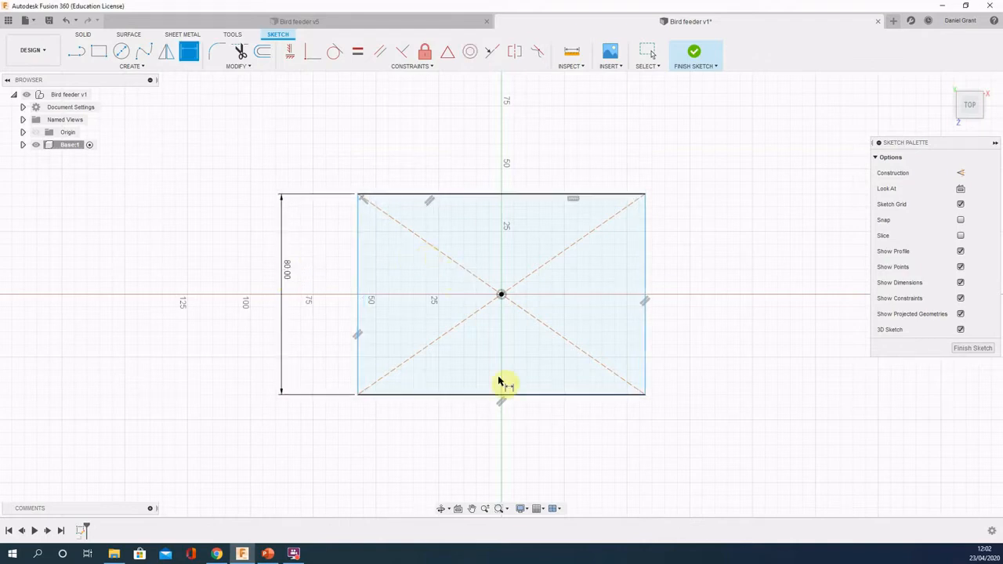
click(486, 401)
click(477, 427)
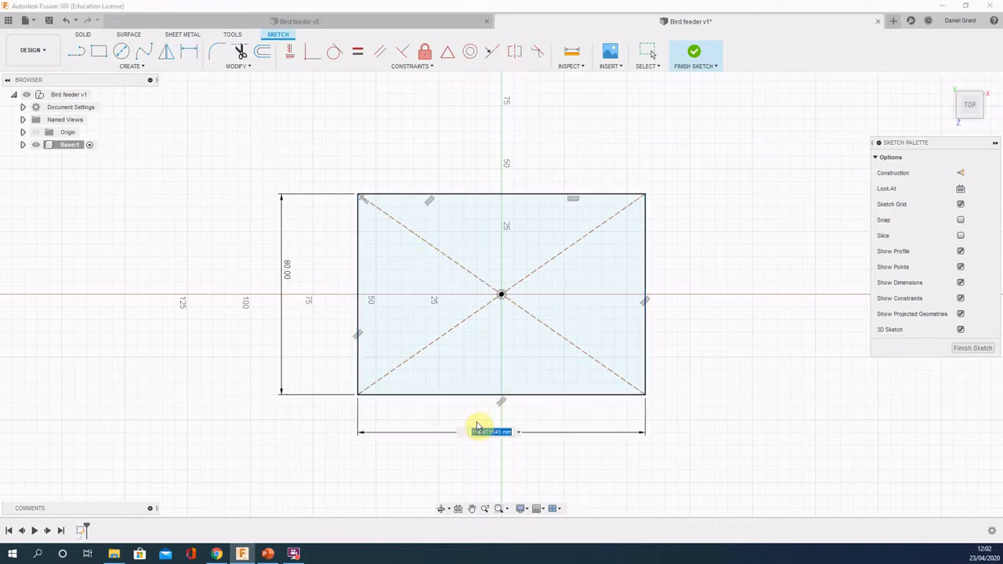
text(120)
key(Return)
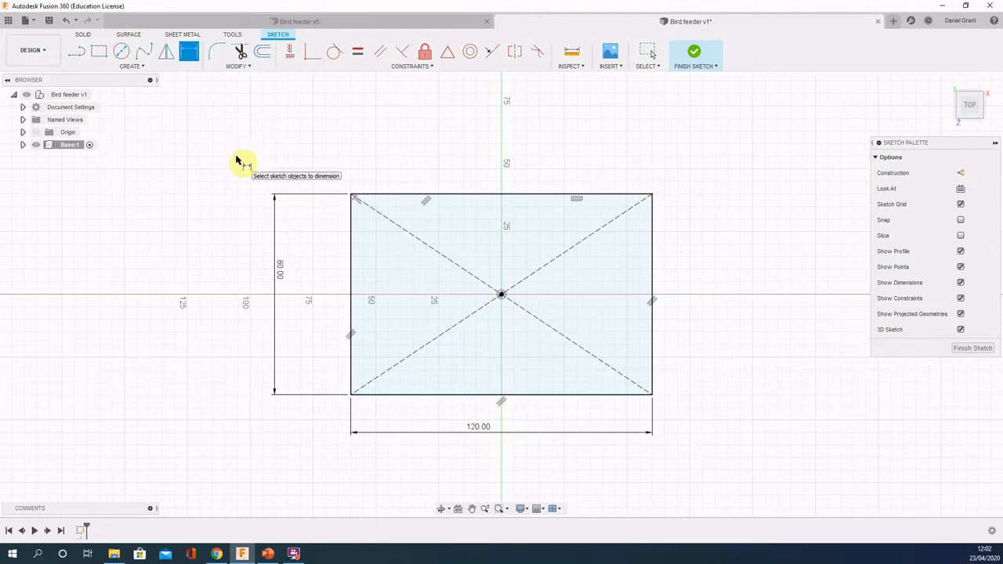
Step: Draw a 64 mm center diameter circle at the rectangle's centre
key(c)
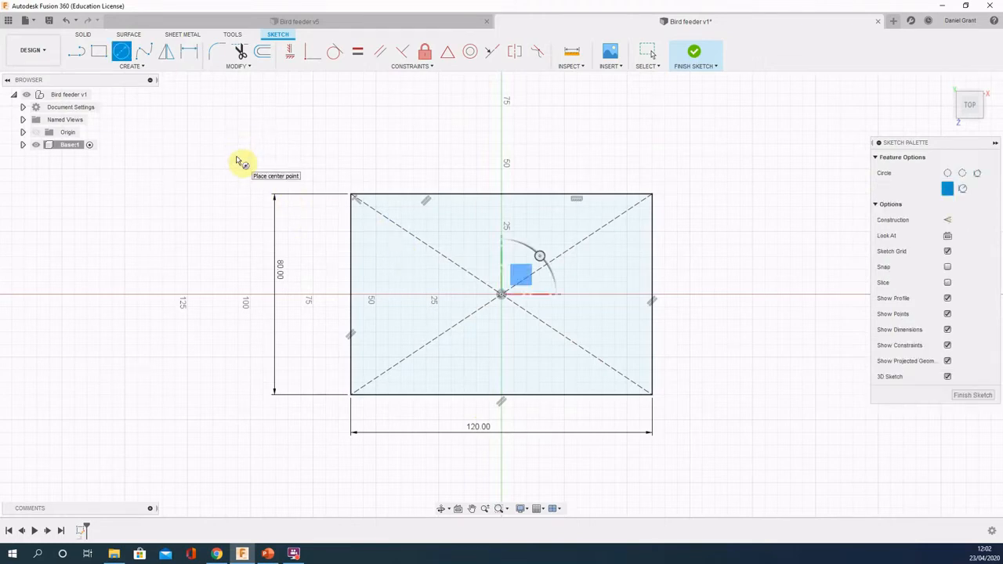
click(501, 294)
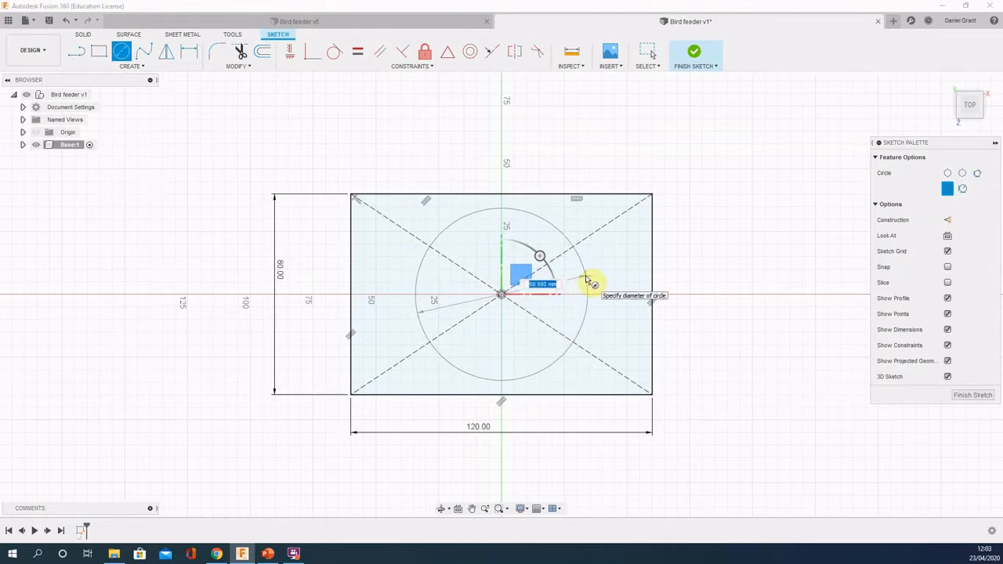
text(64)
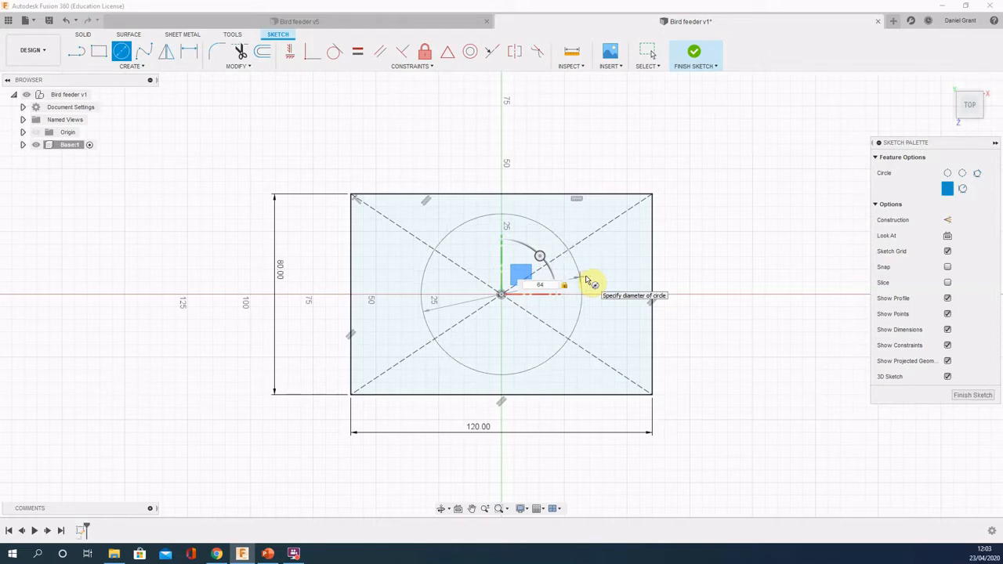
key(Return)
key(Escape)
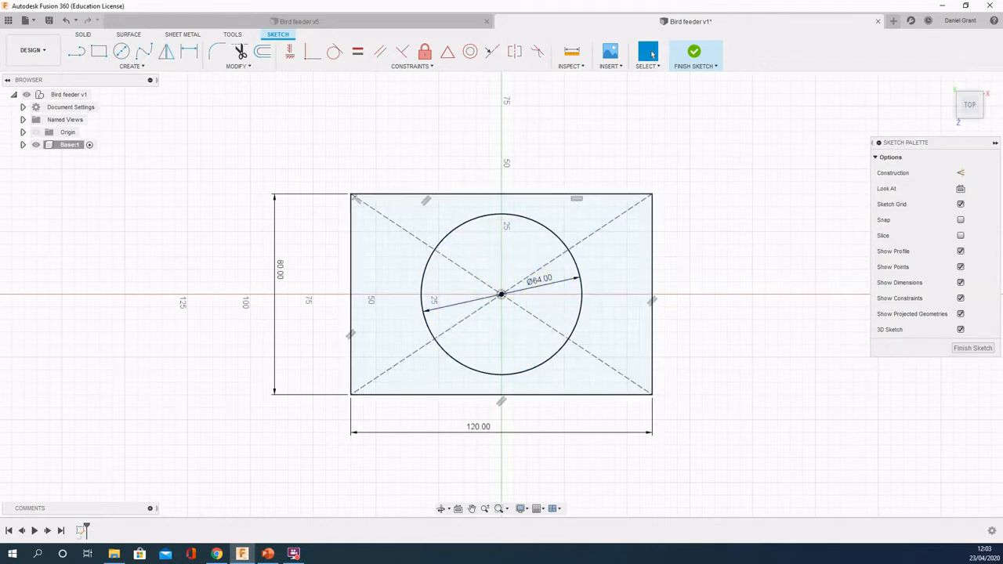
key(alt+Tab)
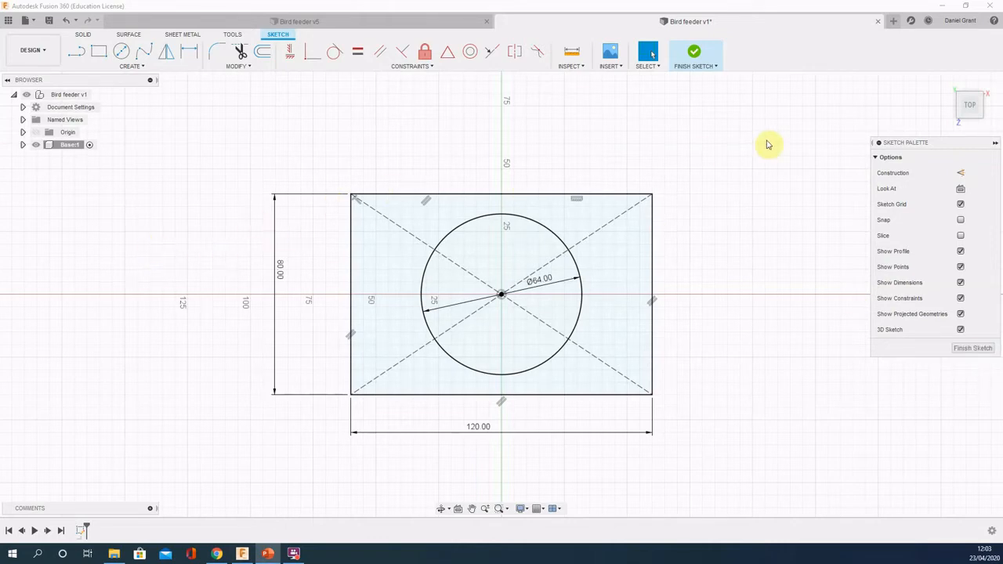
Step: Extrude the rectangle profile surrounding the circle by 12 mm as a new body, leaving the circle as an opening
right_click(702, 125)
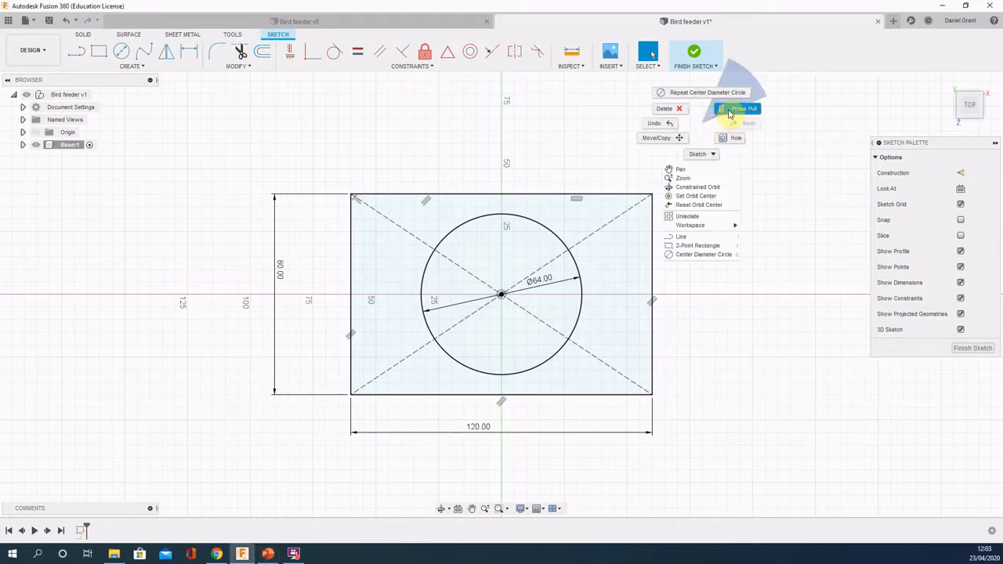
click(729, 110)
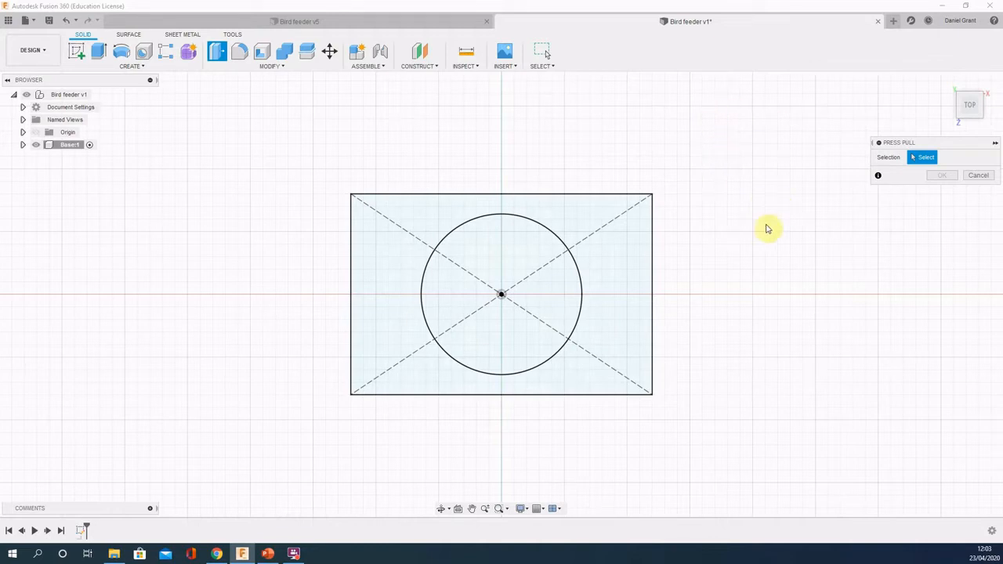
mouse_move(749, 259)
shift+middle_down()
mouse_move(730, 275)
mouse_move(718, 225)
mouse_move(750, 248)
mouse_move(749, 268)
shift+middle_up()
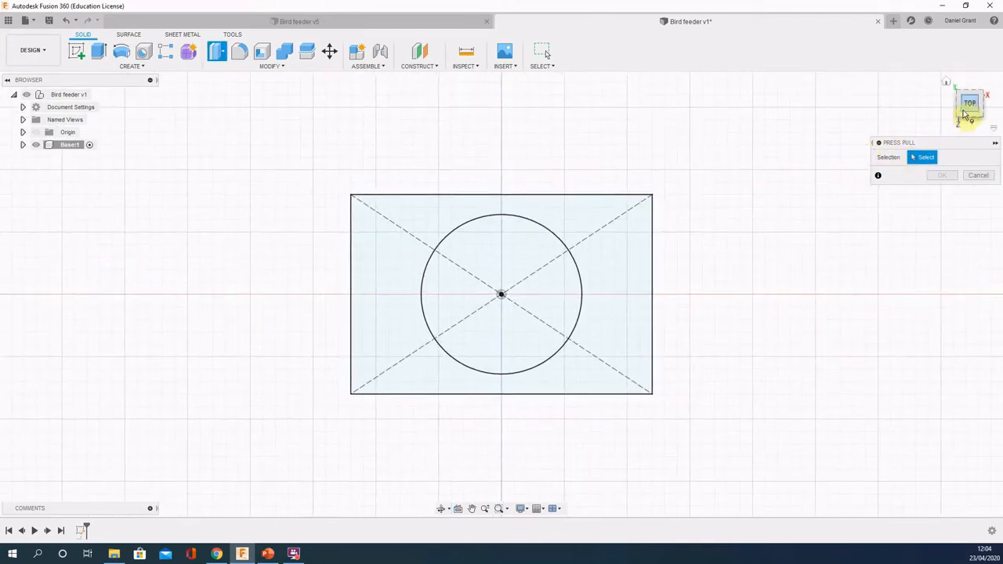
mouse_move(969, 108)
mouse_down()
mouse_move(948, 86)
mouse_move(963, 98)
mouse_move(973, 94)
mouse_move(949, 98)
mouse_move(967, 103)
mouse_up()
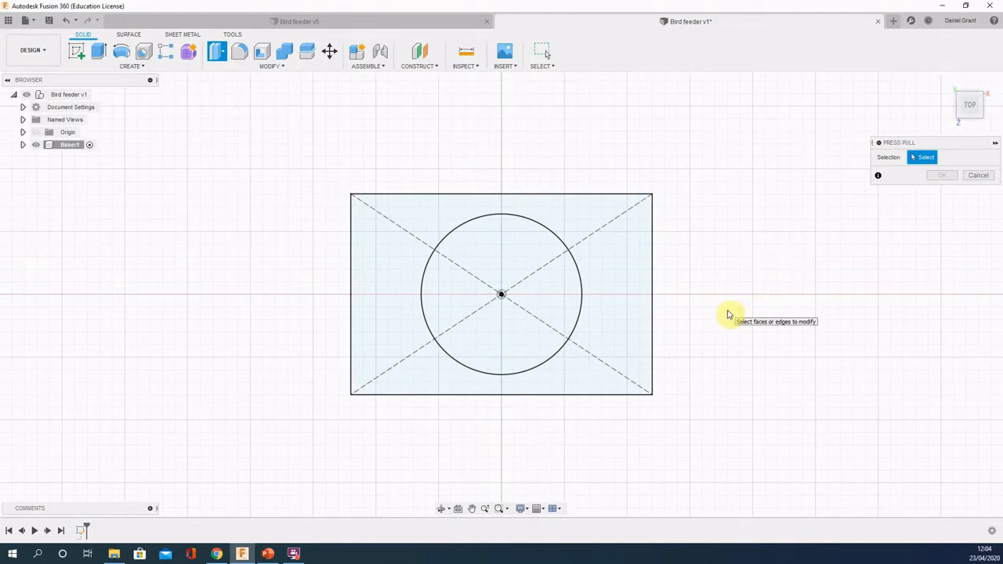
mouse_move(728, 311)
shift+middle_down()
mouse_move(694, 289)
mouse_move(705, 253)
shift+middle_up()
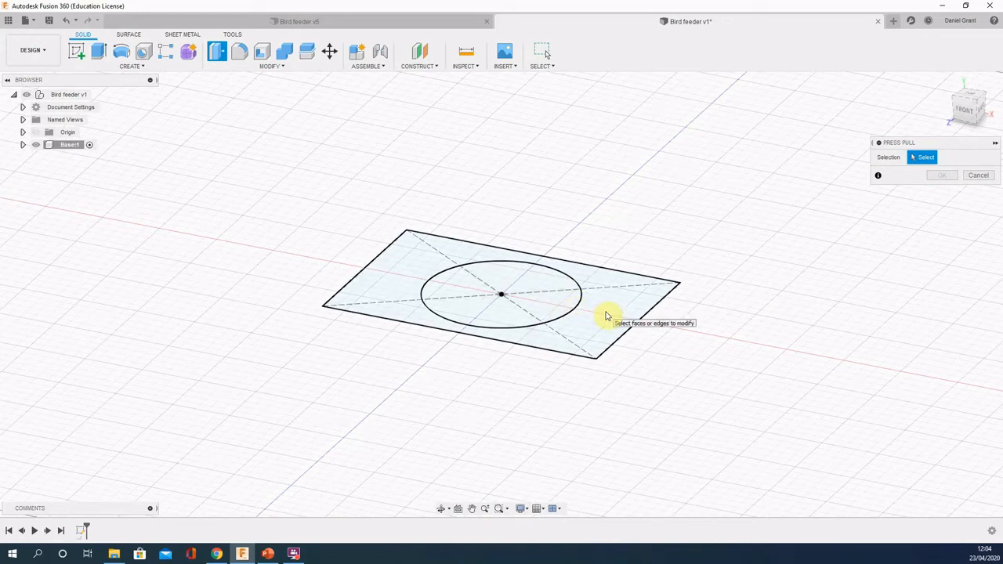
click(606, 315)
text(12)
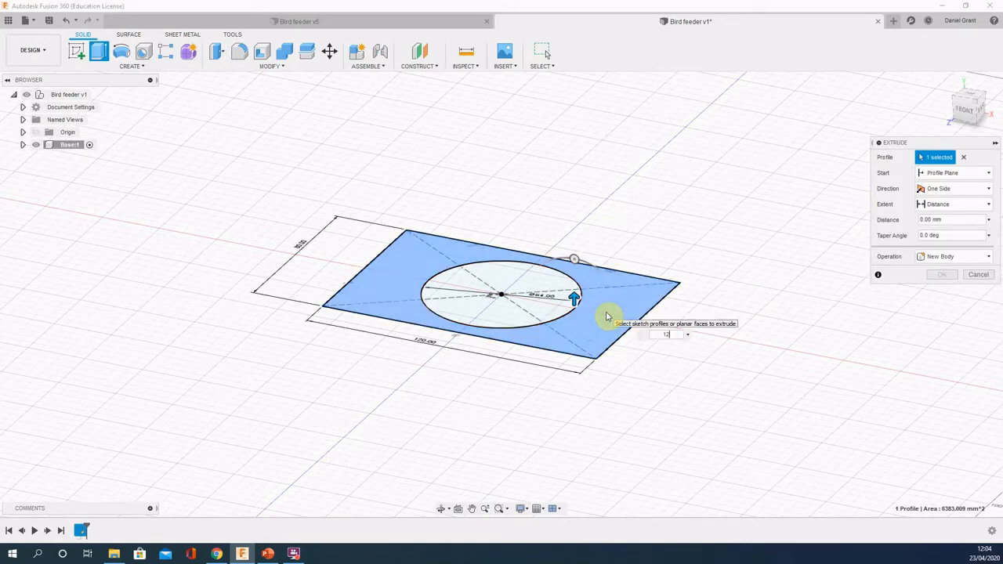
key(Return)
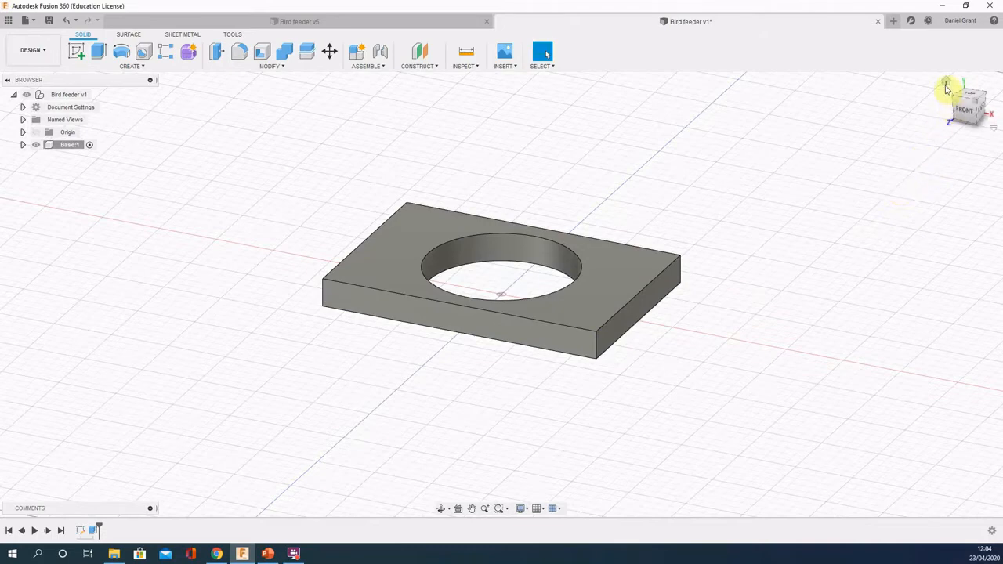
Step: Save the design from its home view with the version description "Base complete"
click(946, 85)
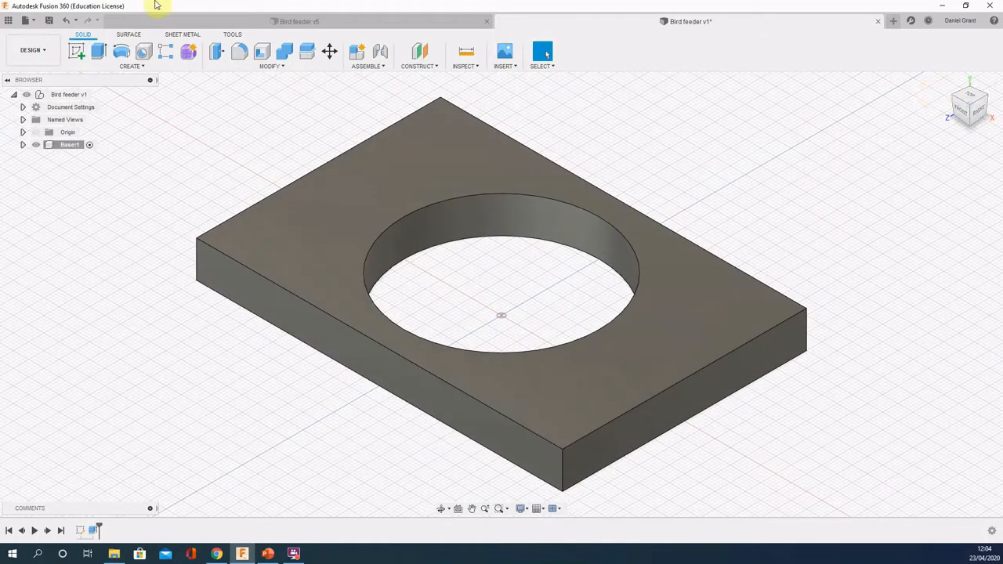
click(48, 21)
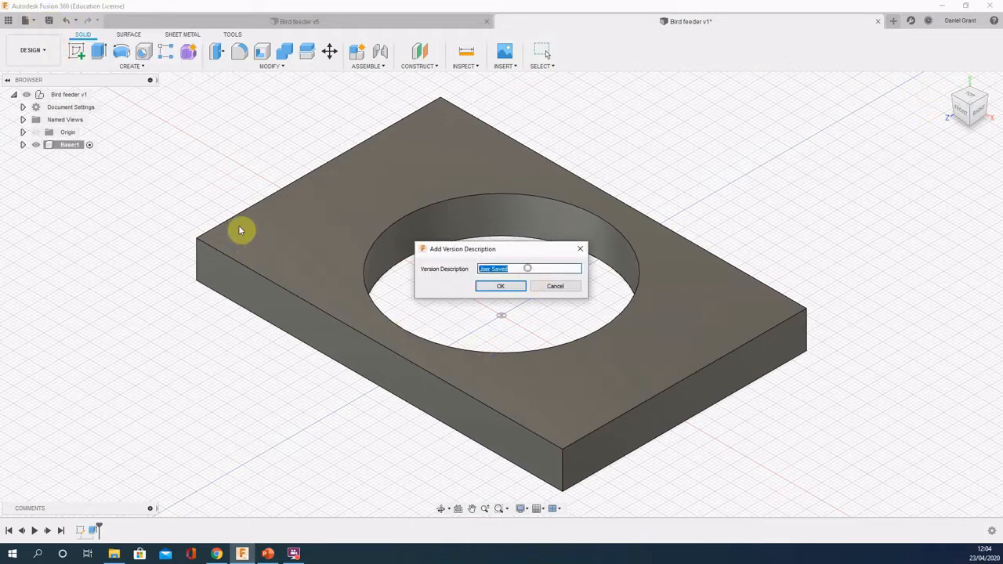
text(Base complete)
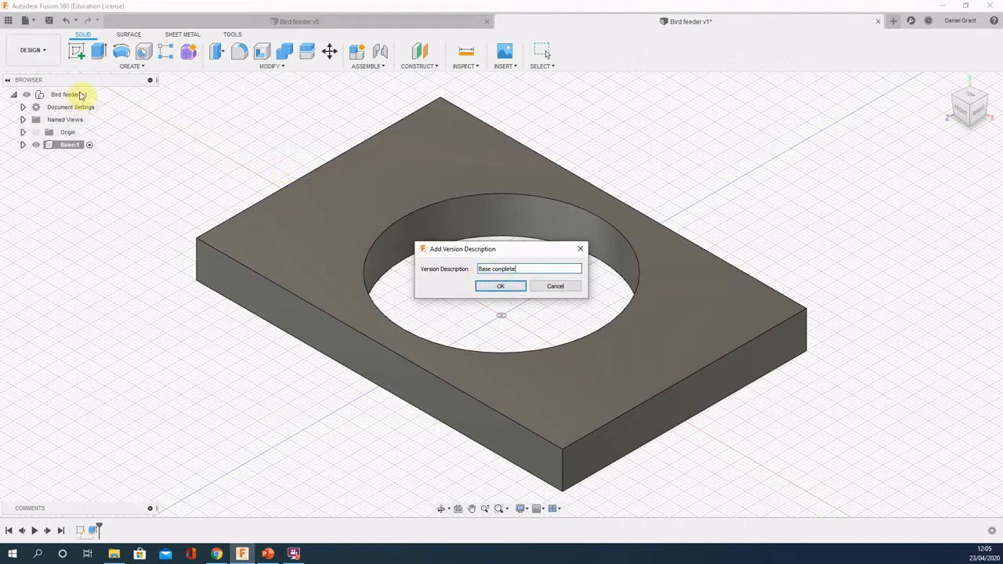
click(488, 287)
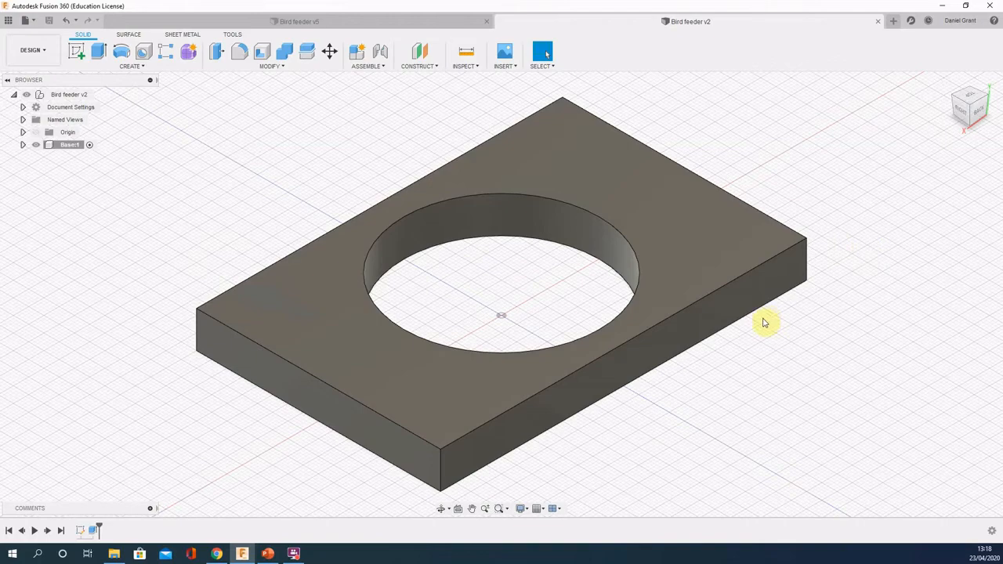
Step: Start a sketch on the base's long back side face and view it straight on
mouse_move(764, 323)
shift+middle_down()
mouse_move(750, 324)
mouse_move(865, 318)
mouse_move(745, 324)
shift+middle_up()
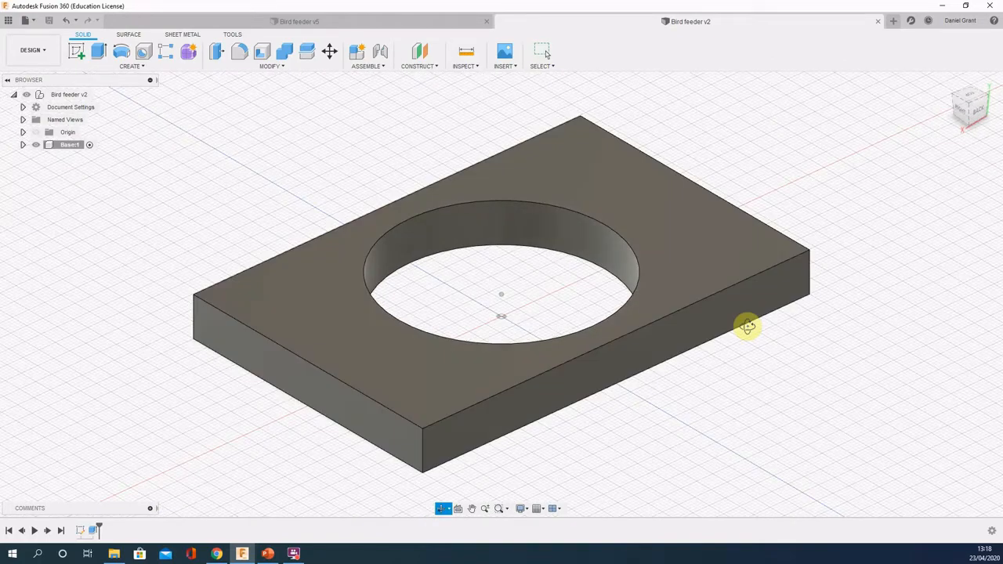
click(972, 108)
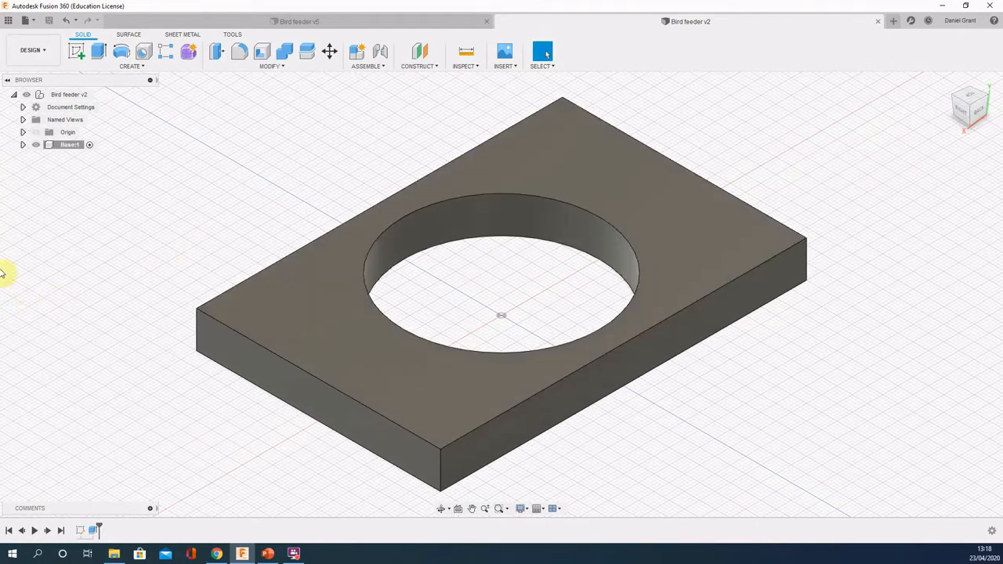
click(78, 50)
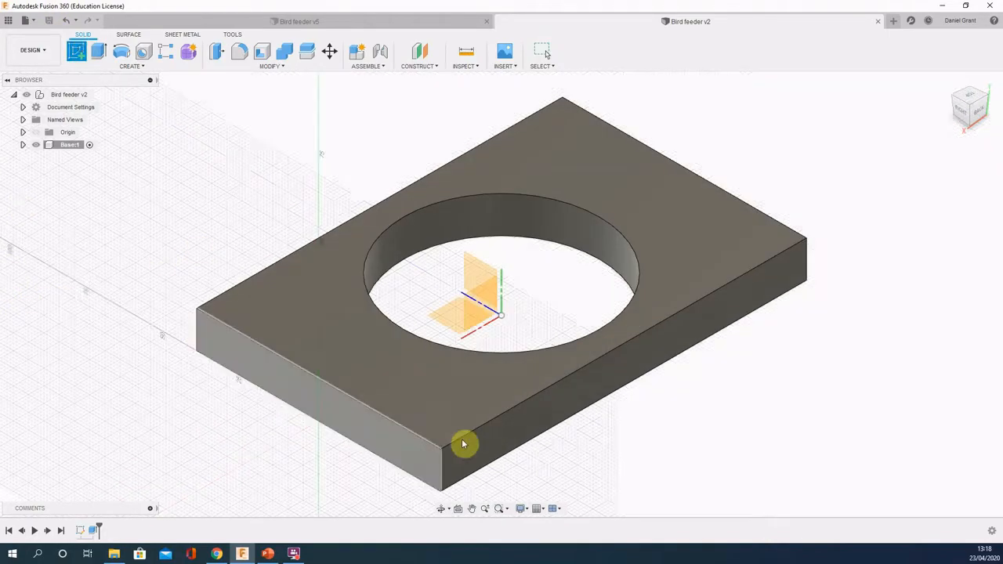
click(506, 440)
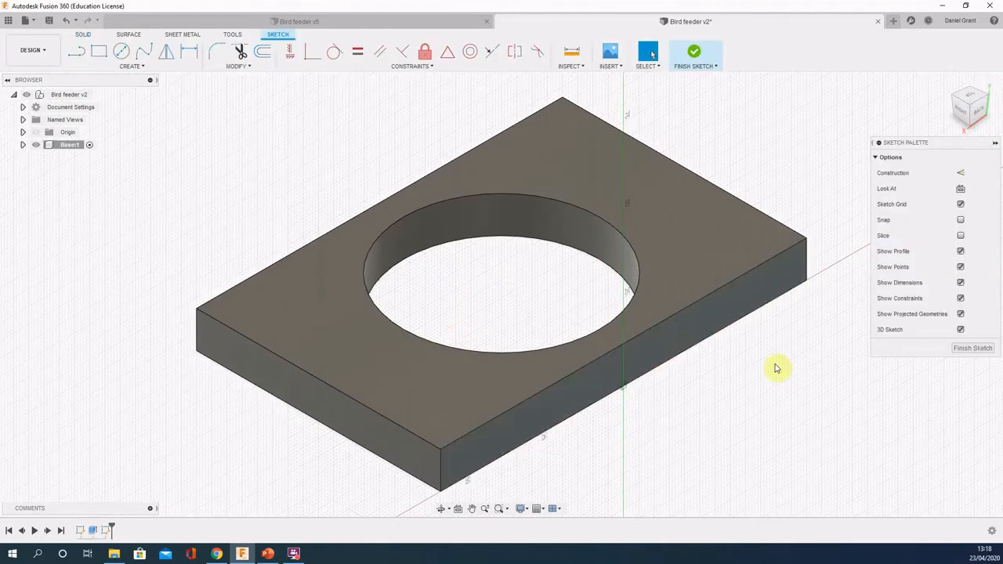
click(961, 189)
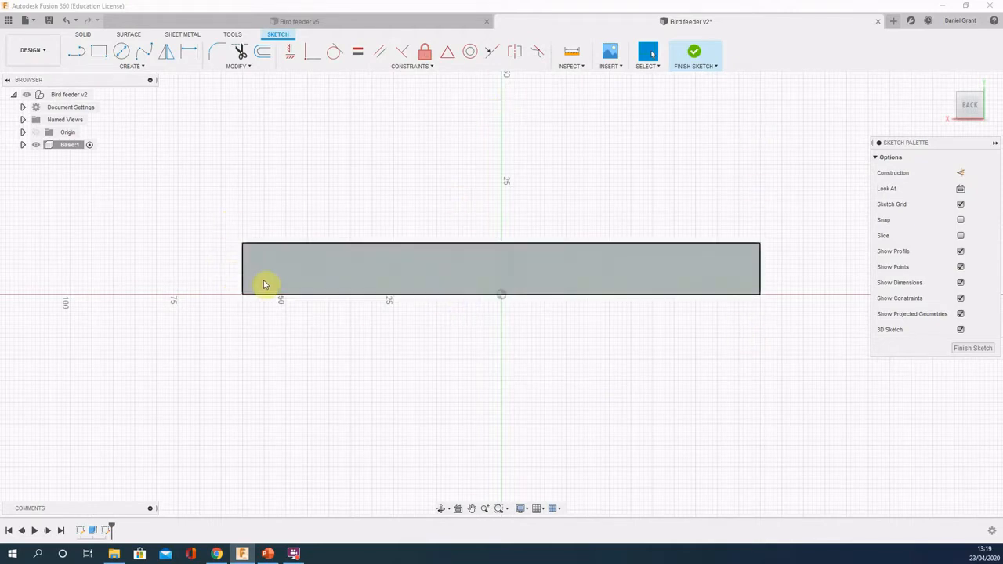
Step: Draw a two-point rectangle 240 mm high and 120 mm wide upward from the lower corner of the base's side face
scroll(271, 292, down, 5)
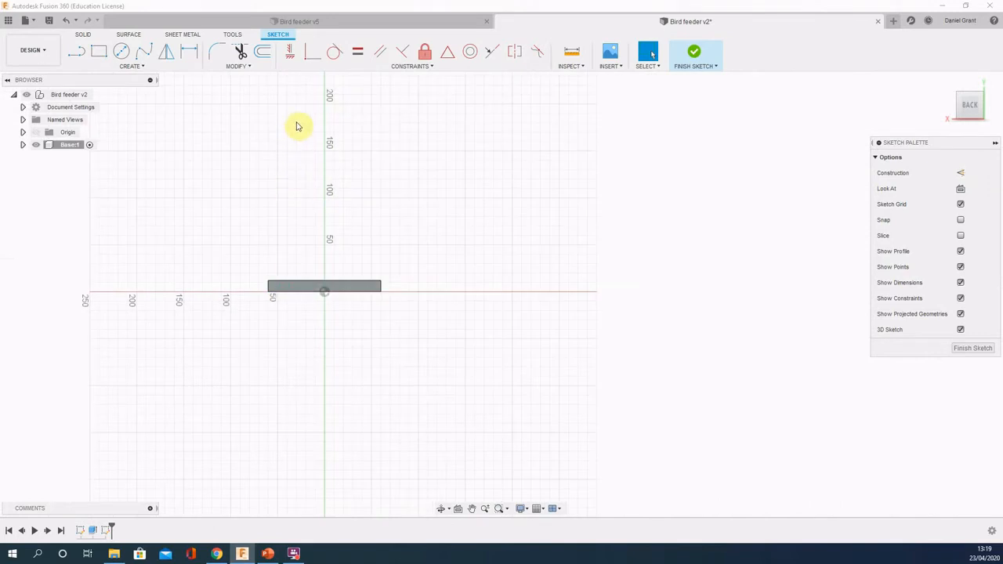
mouse_move(297, 126)
middle_down()
mouse_move(311, 155)
mouse_move(383, 217)
mouse_move(377, 239)
mouse_move(394, 253)
middle_up()
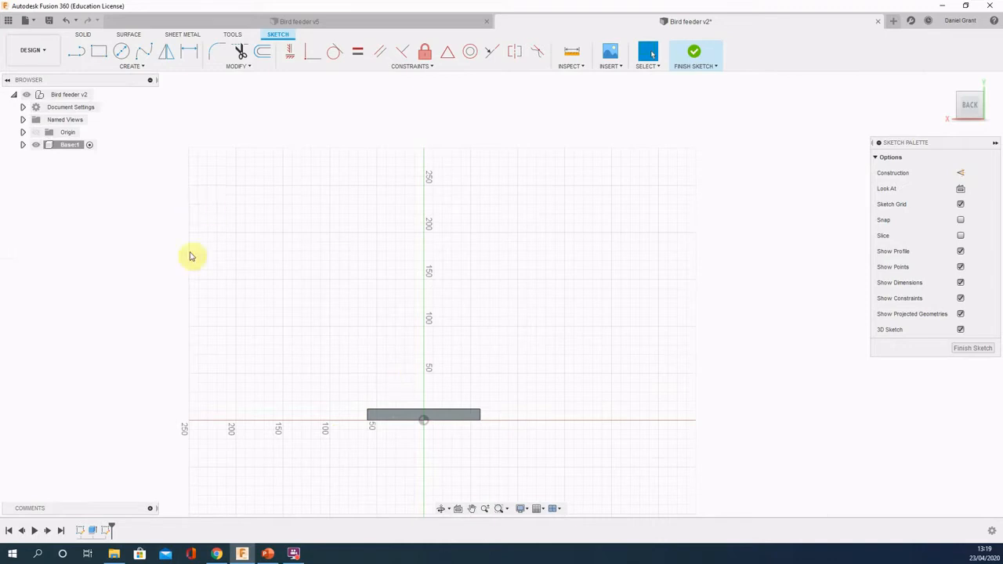
click(134, 68)
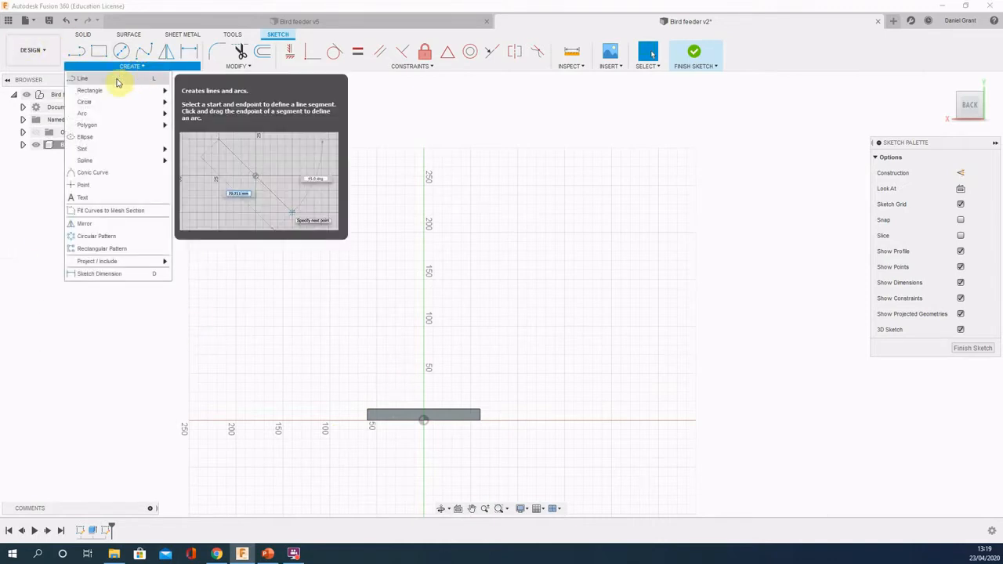
mouse_move(112, 90)
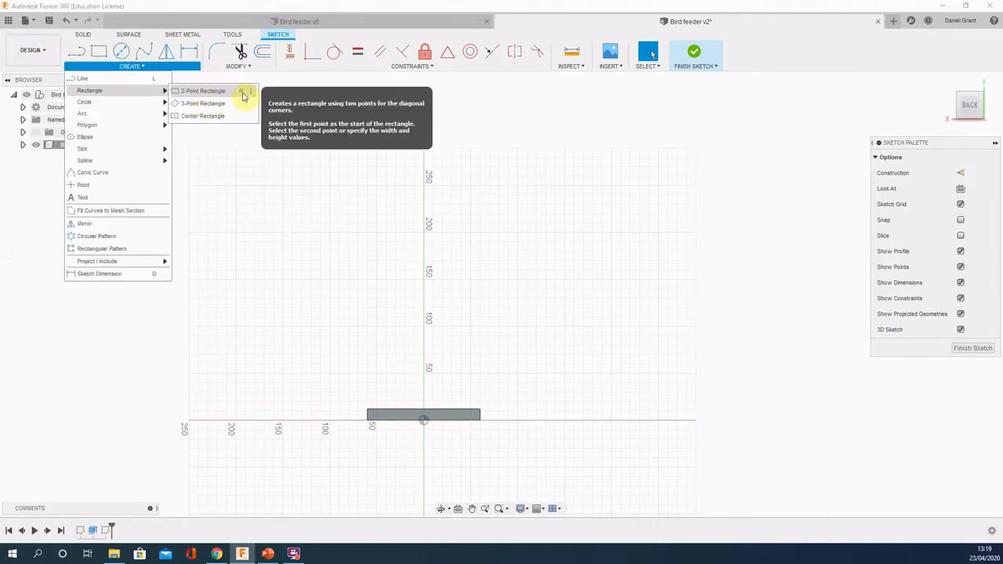
click(243, 96)
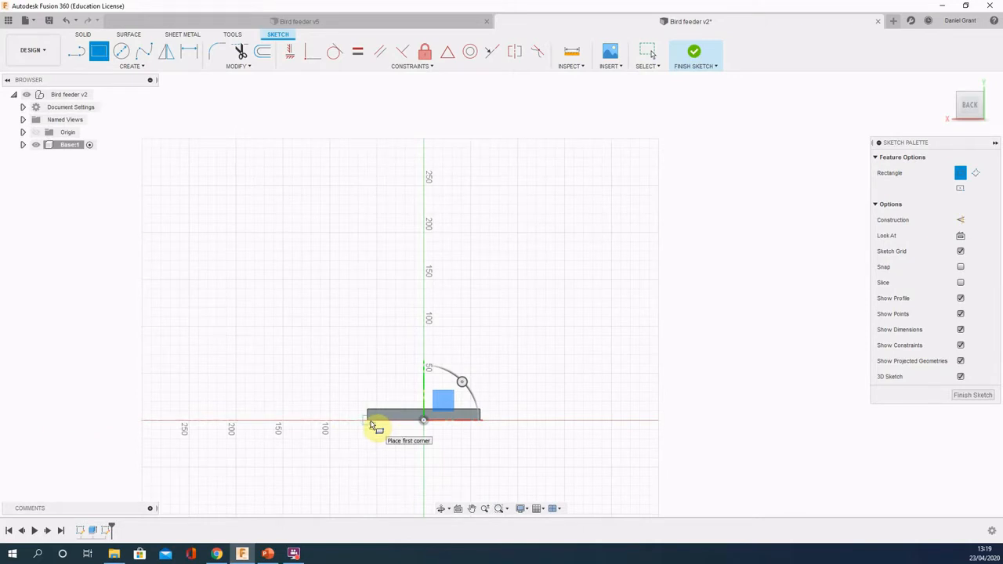
click(368, 421)
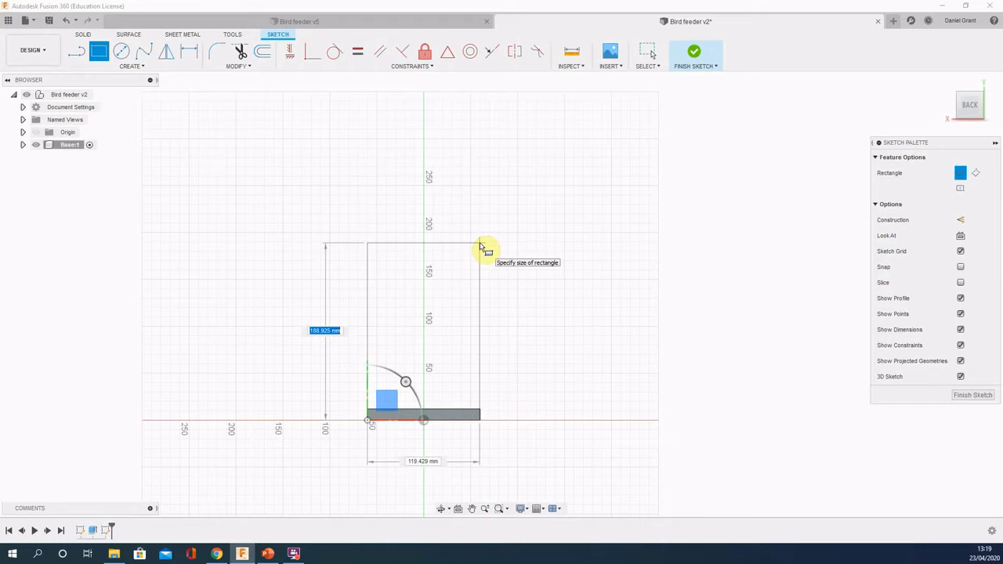
text(240)
key(Tab)
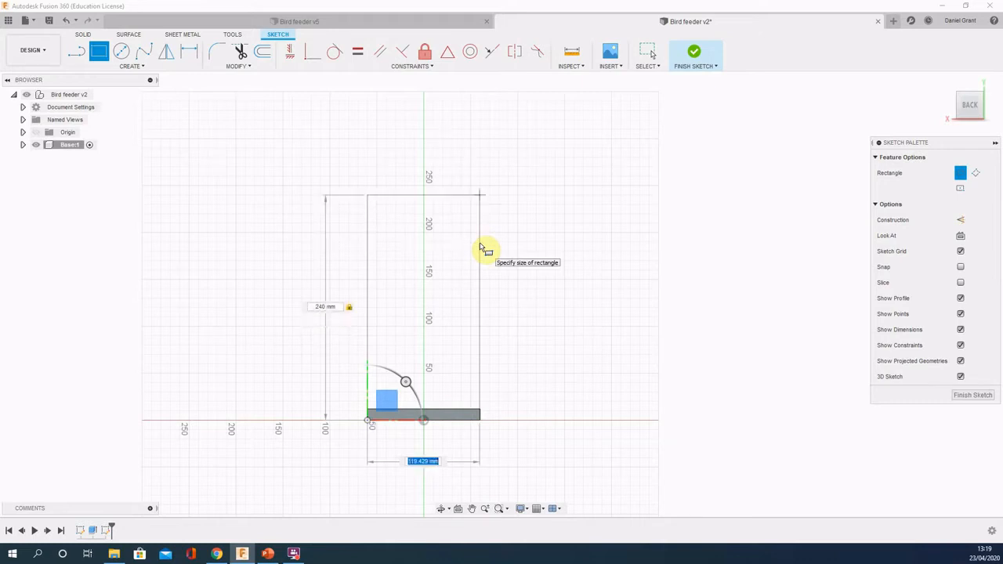
text(120)
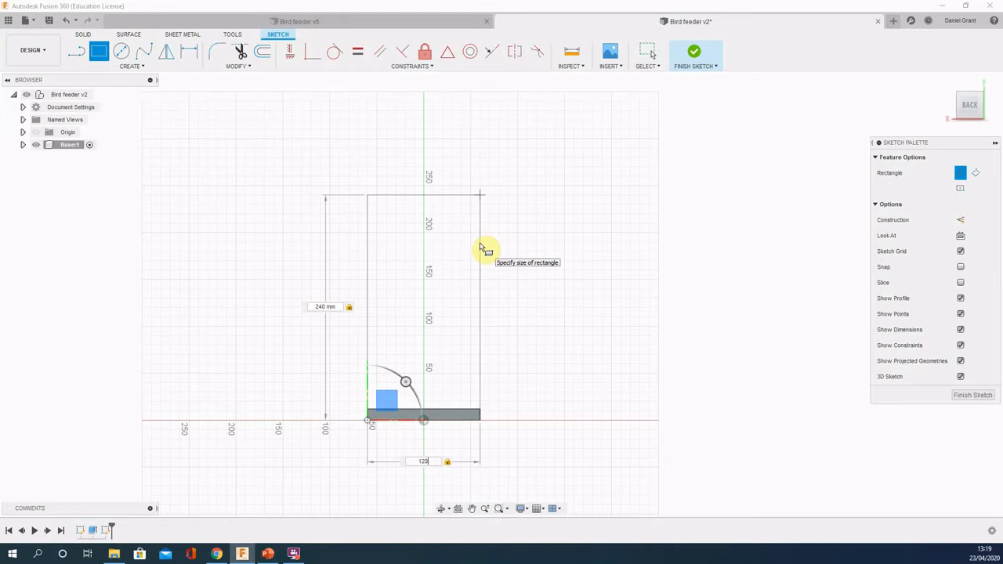
key(Return)
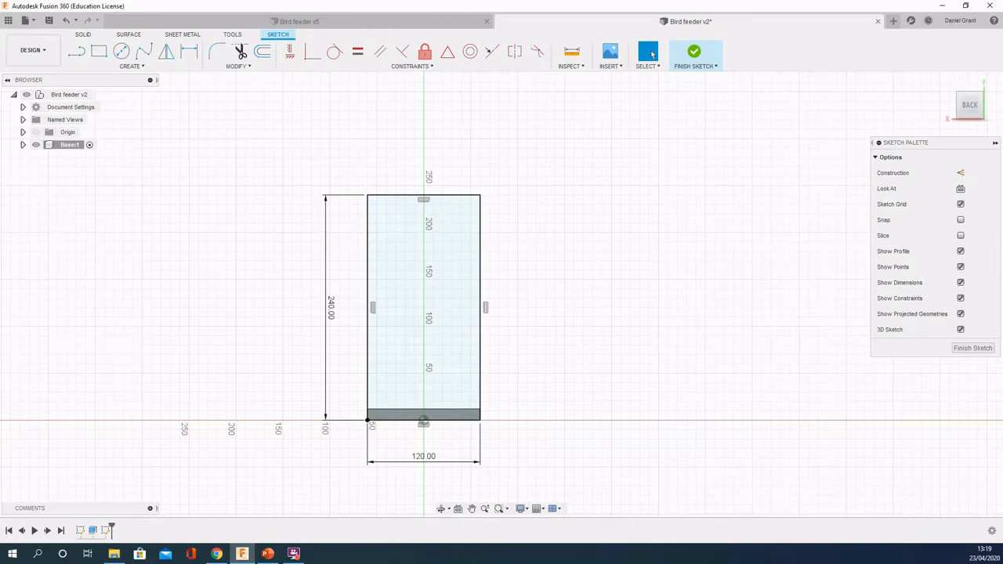
key(alt+Tab)
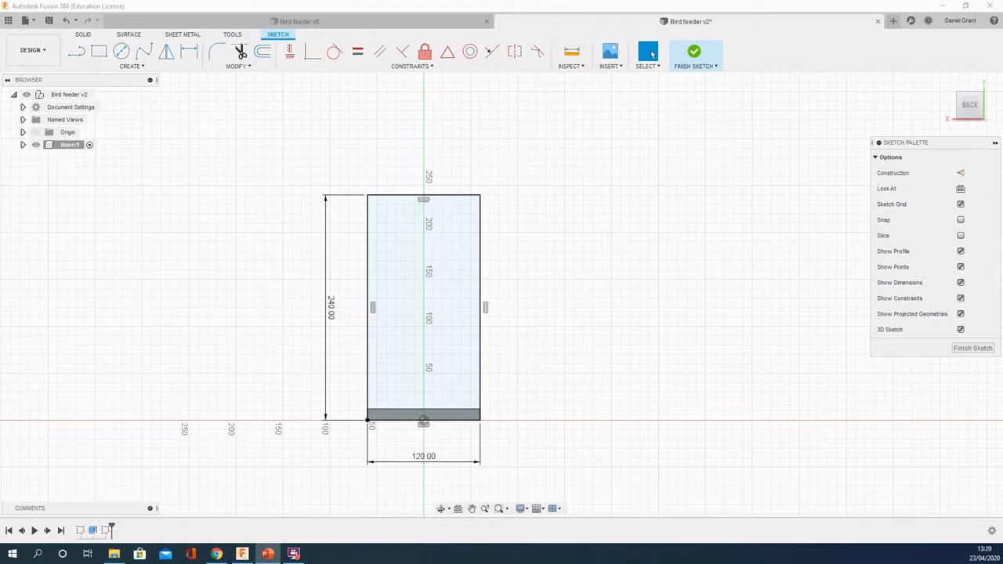
Step: Draw a line from the midpoint of the rectangle's top edge down to its left side at an angle of 135 degrees
click(76, 51)
scroll(426, 196, up, 1)
click(424, 195)
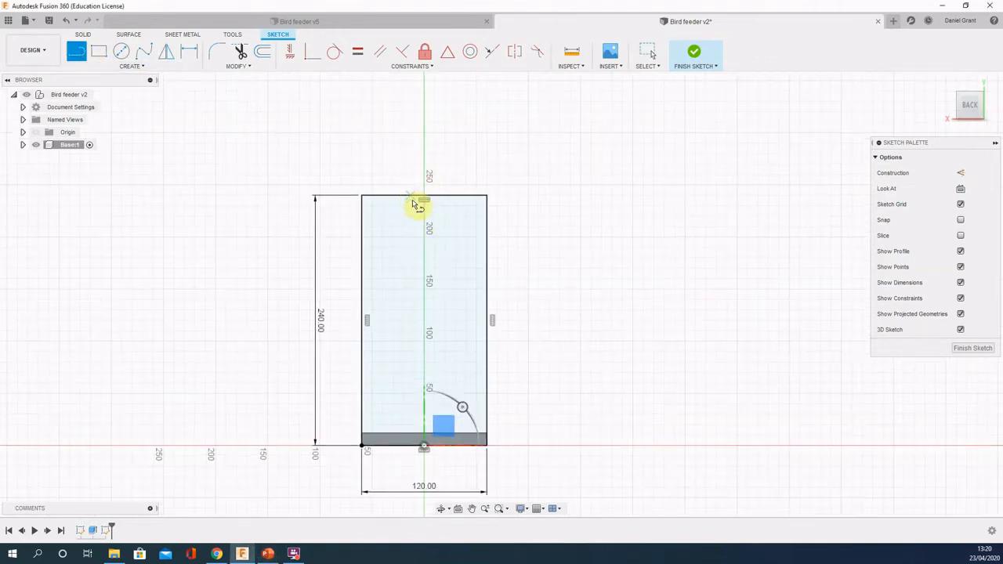
scroll(423, 197, up, 1)
scroll(430, 200, up, 3)
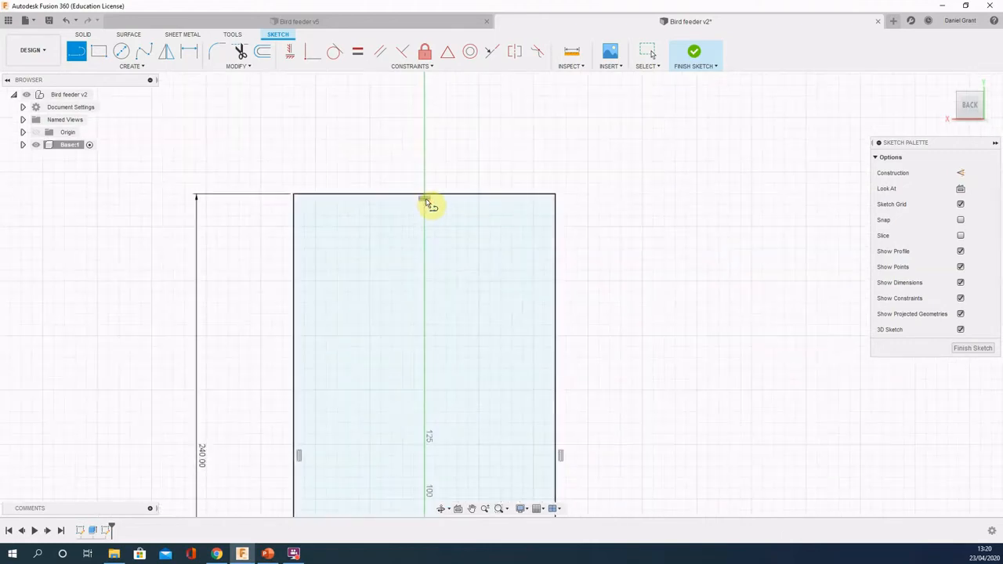
click(79, 53)
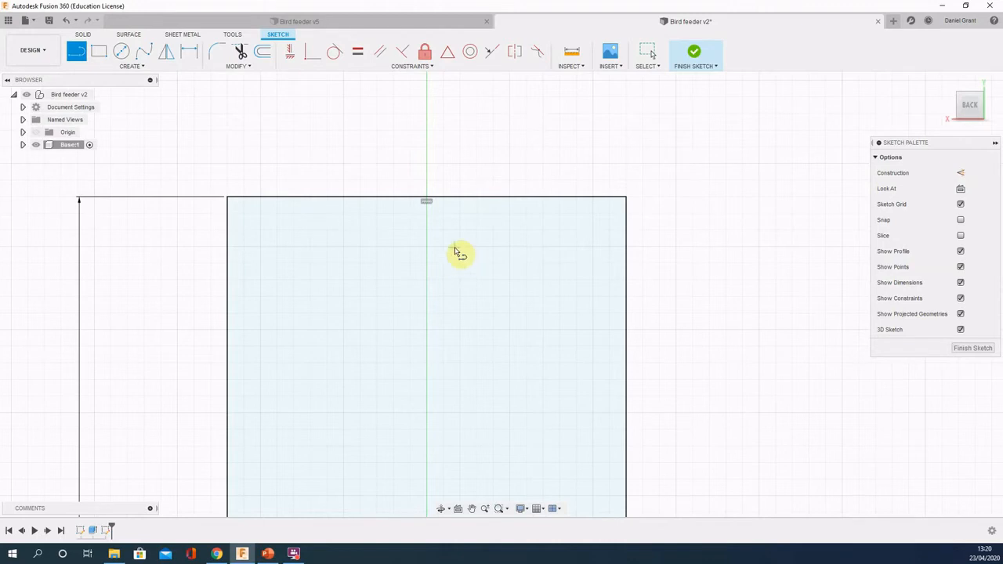
click(427, 200)
drag(429, 198, 229, 308)
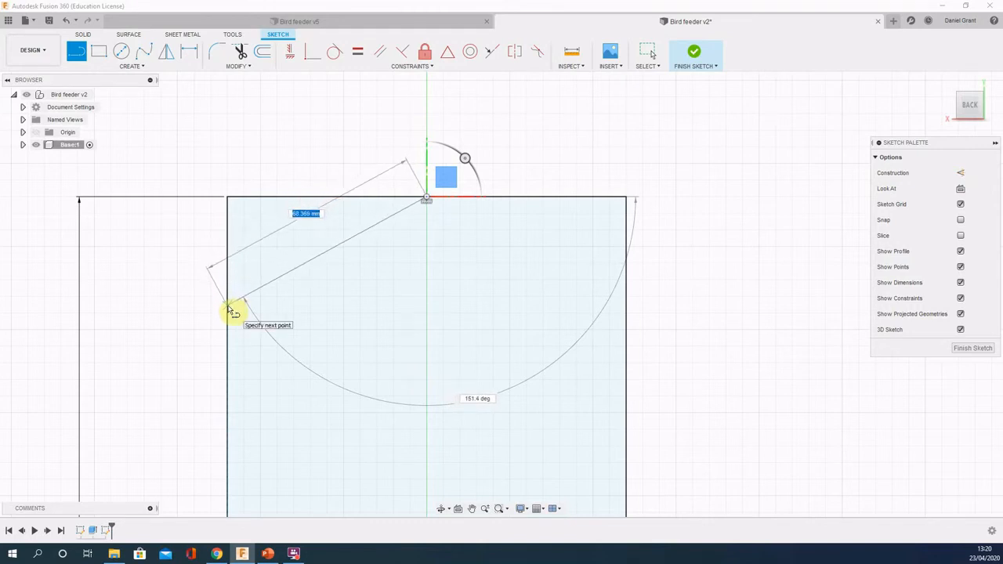
key(Tab)
key(Tab)
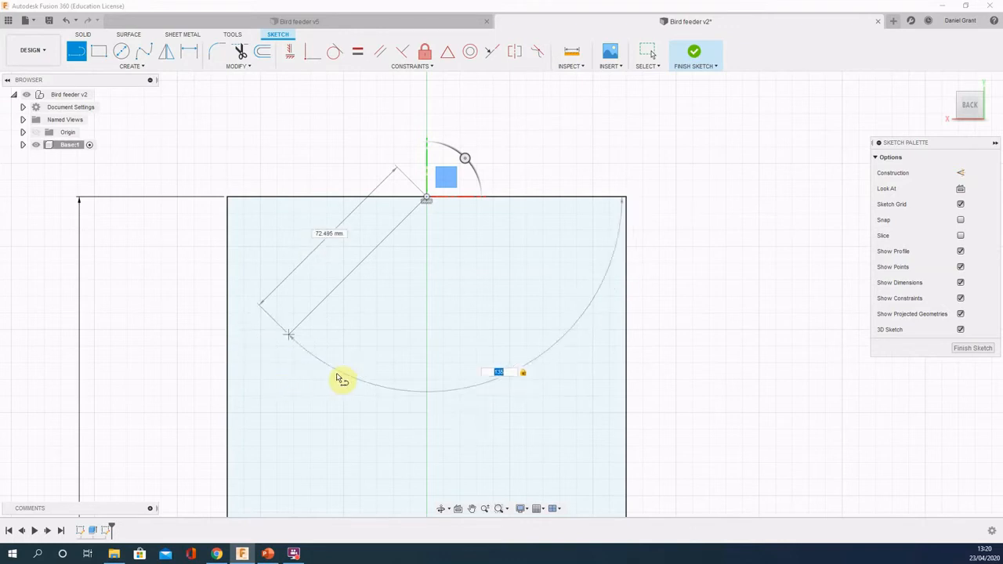
double_click(230, 398)
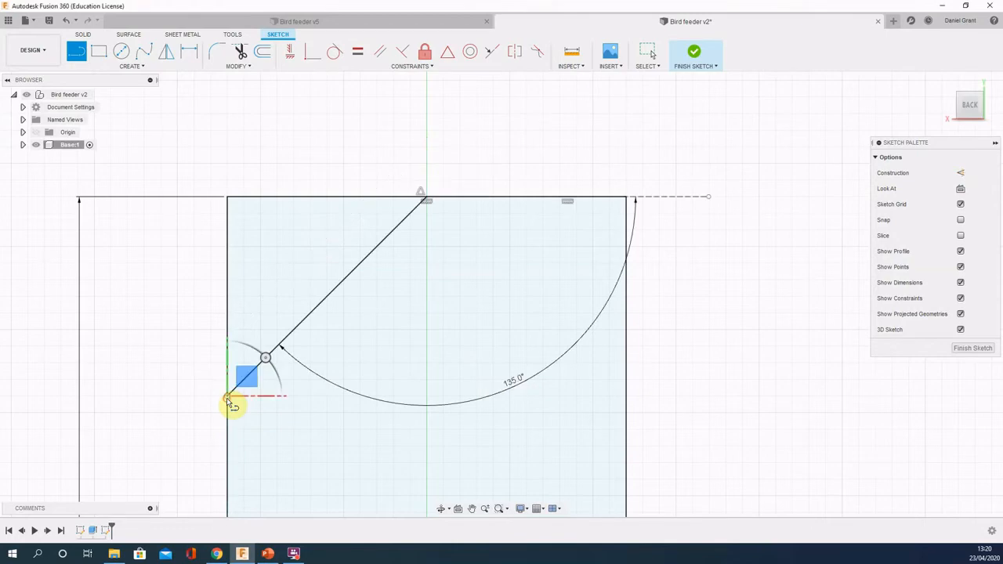
Step: Draw a second roof line from the same top midpoint to the rectangle's right side, at 90 degrees to the first line
click(427, 197)
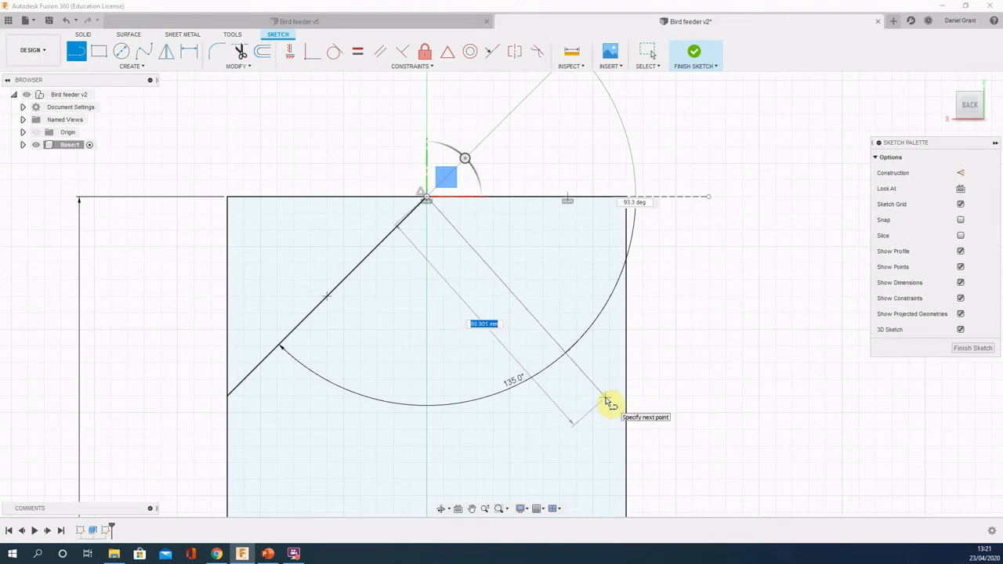
key(Tab)
text(90)
key(Tab)
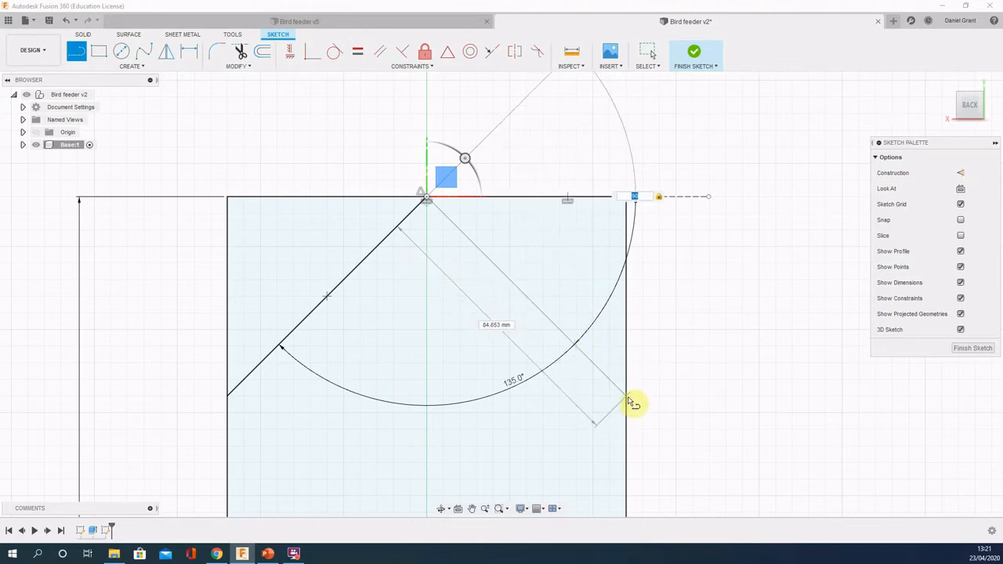
click(628, 400)
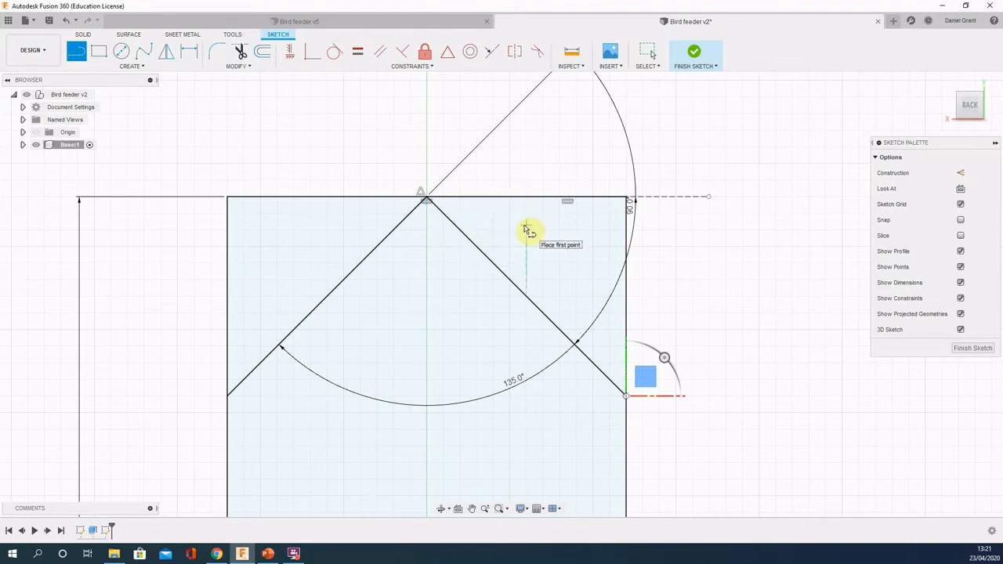
Step: Finish the roof lines and move the 90-degree angle dimension in close to the roof's apex
right_click(632, 213)
click(663, 216)
key(Escape)
drag(630, 211, 452, 219)
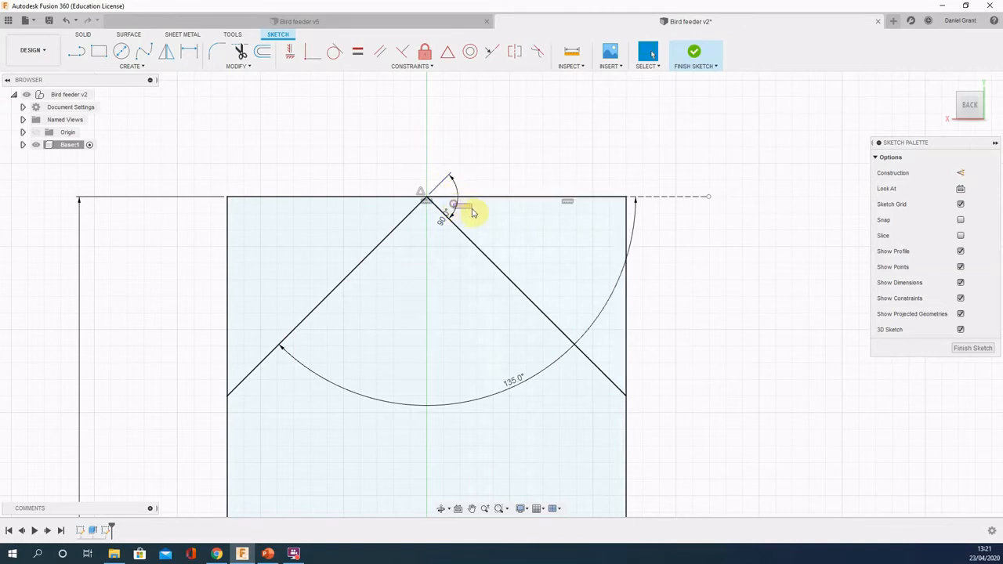
mouse_move(453, 217)
mouse_down()
mouse_move(678, 282)
mouse_move(465, 220)
mouse_up()
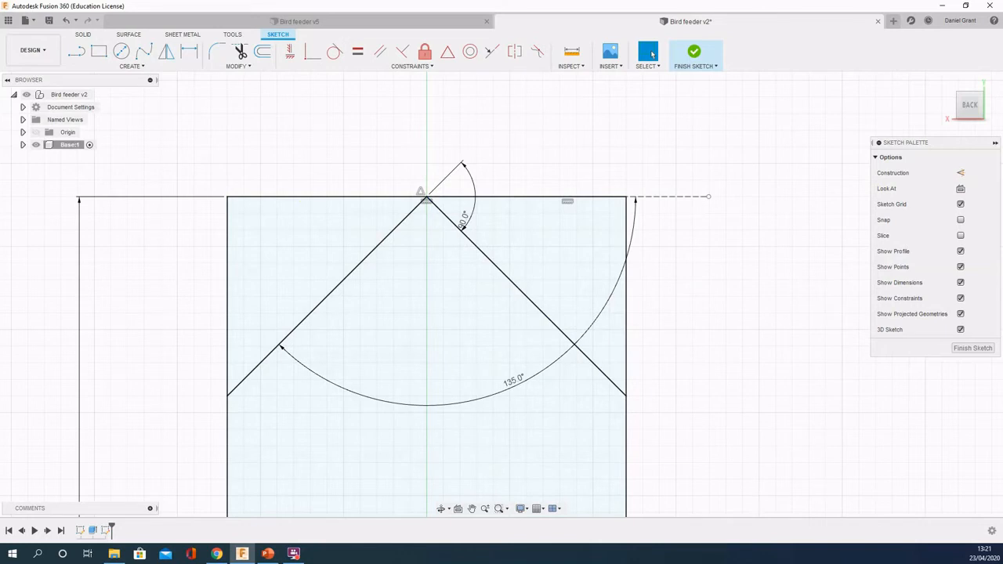
Step: Draw a vertical construction line 110 mm long upward from the midpoint of the panel's bottom edge
scroll(649, 431, up, 2)
scroll(658, 429, down, 3)
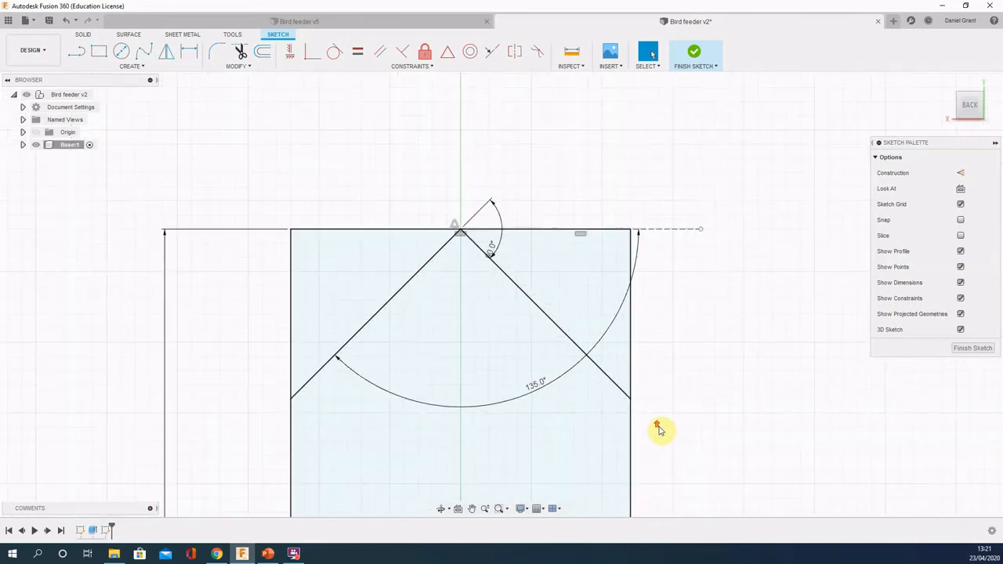
scroll(658, 429, down, 2)
middle_drag(620, 405, 510, 258)
scroll(481, 435, down, 1)
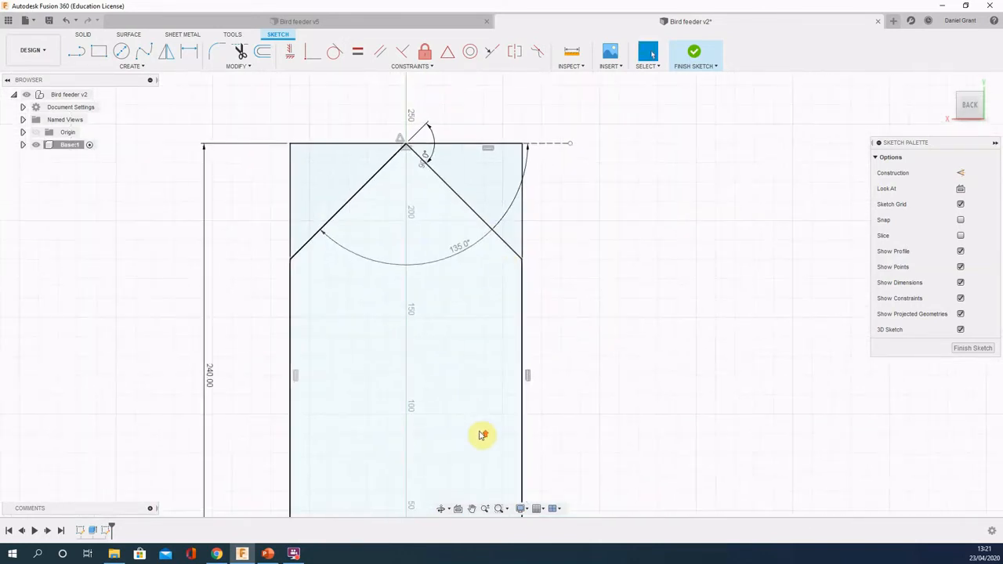
mouse_move(481, 434)
middle_down()
mouse_move(481, 384)
mouse_move(497, 425)
mouse_move(492, 358)
middle_up()
scroll(497, 425, down, 1)
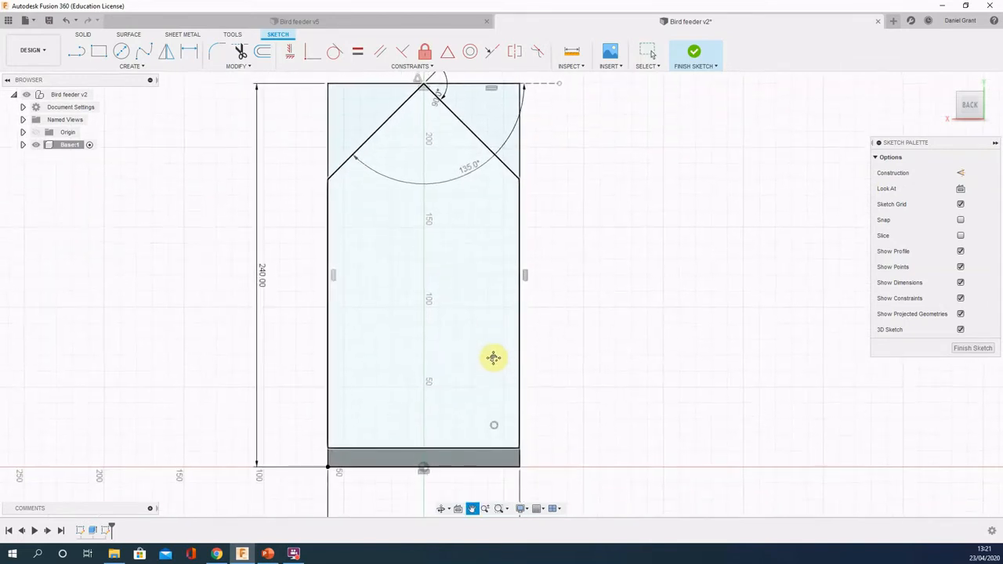
key(Escape)
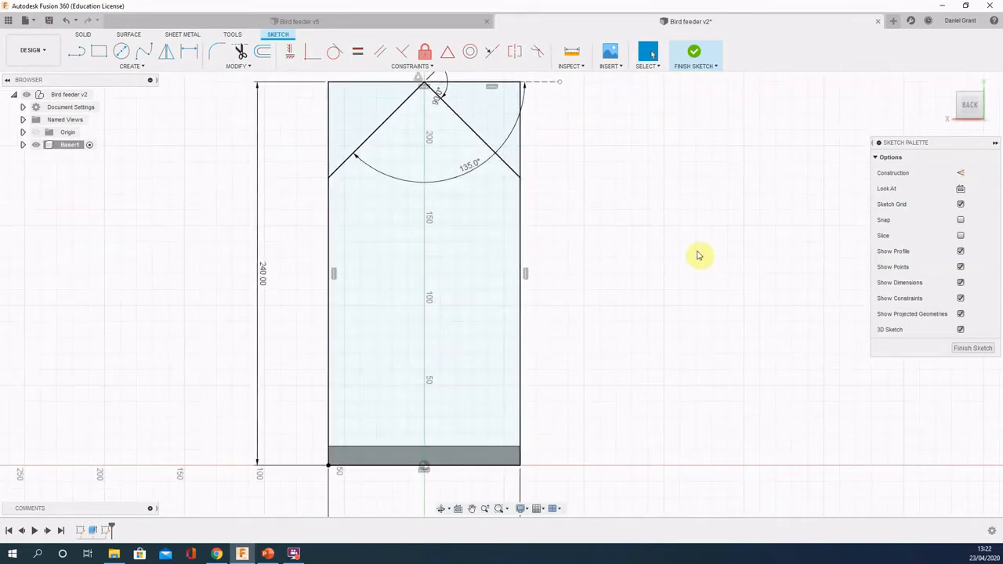
middle_drag(661, 246, 678, 268)
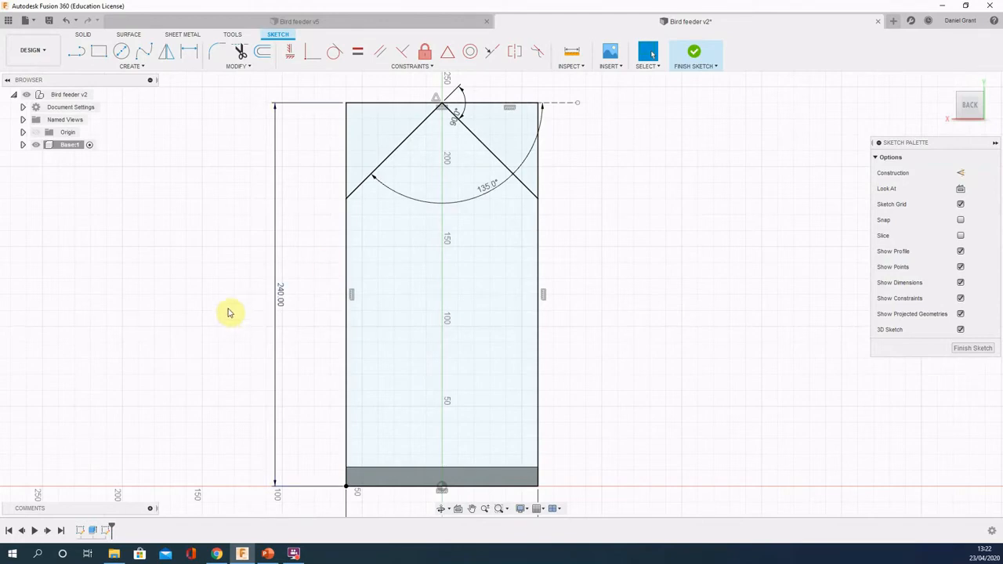
click(76, 51)
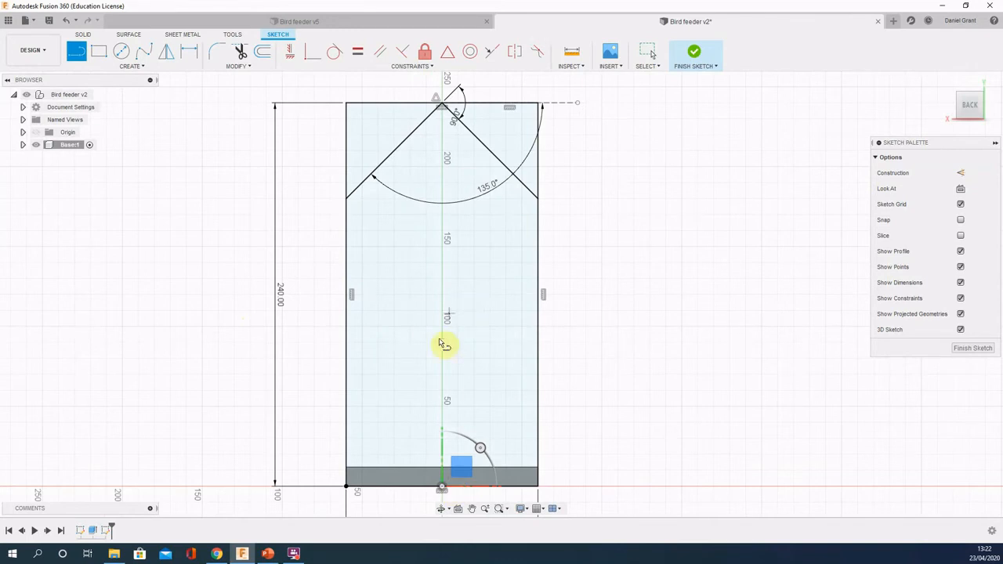
click(957, 173)
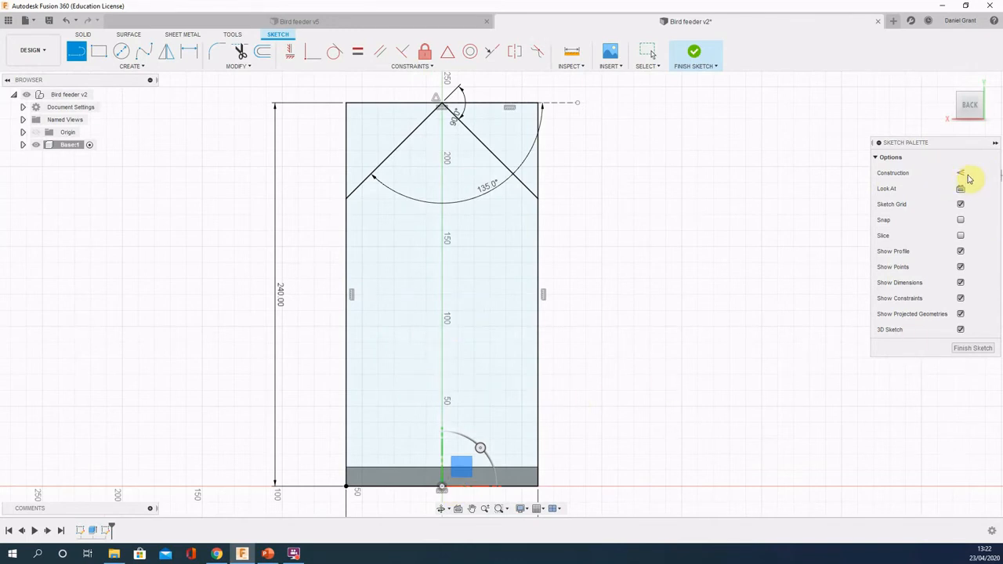
click(961, 174)
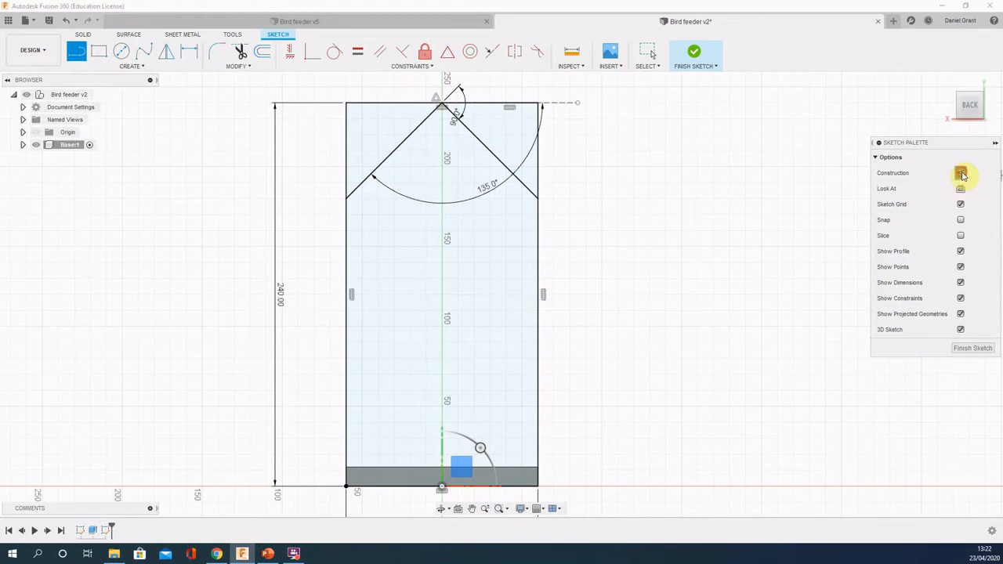
click(442, 487)
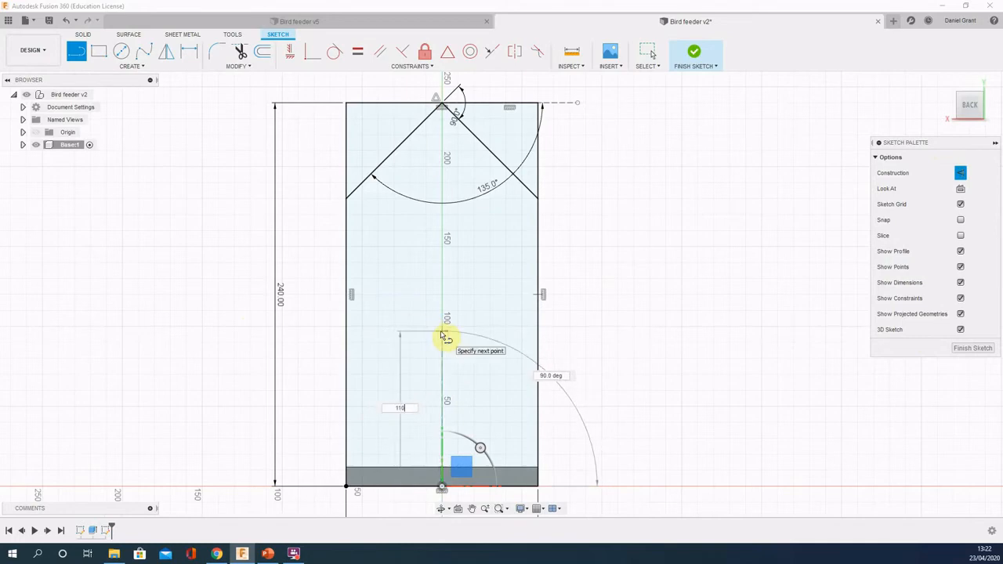
key(Return)
key(Escape)
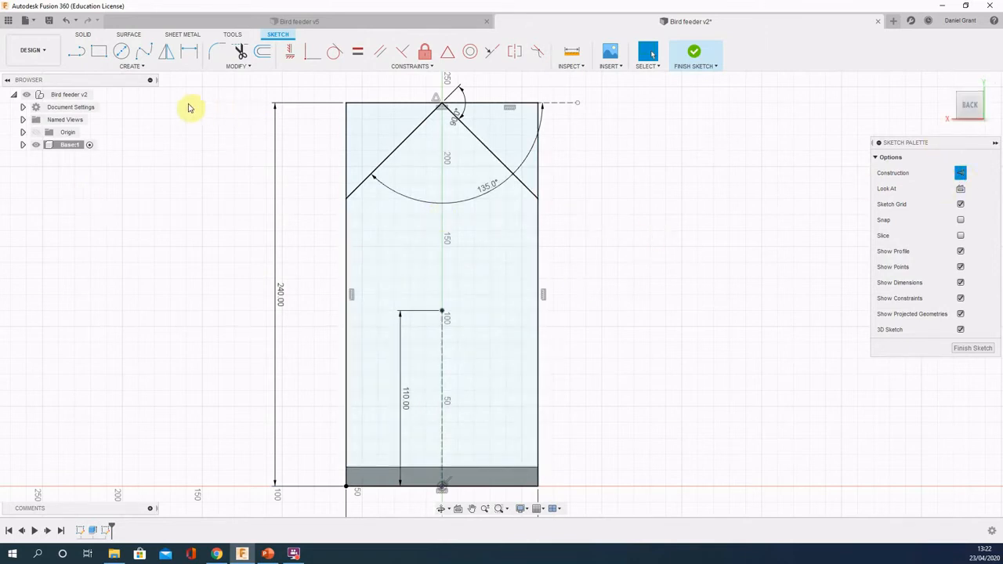
Step: Draw a 64 mm diameter circle centred on the upper end of the 110 mm construction line
click(121, 51)
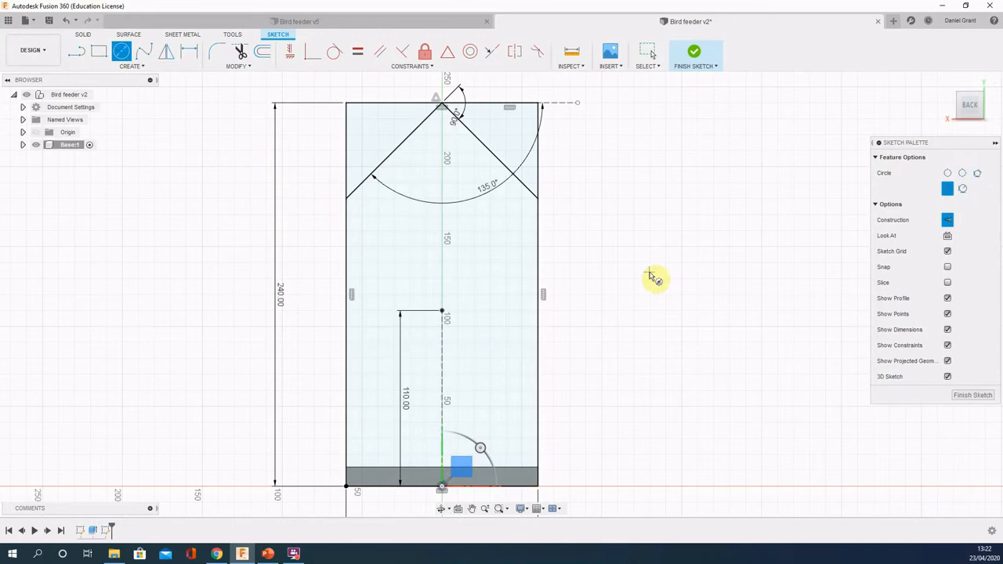
click(442, 312)
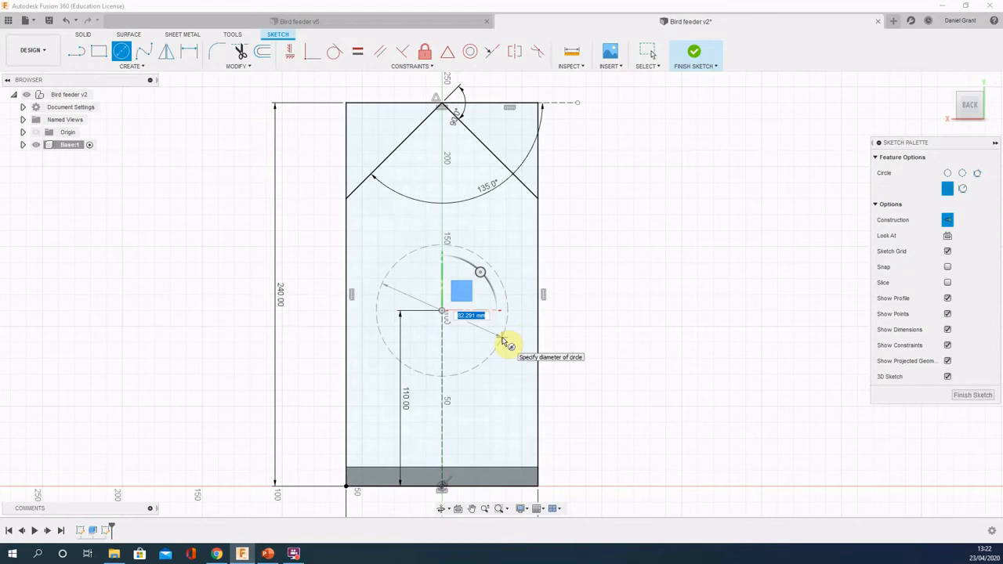
key(Tab)
key(Return)
key(Escape)
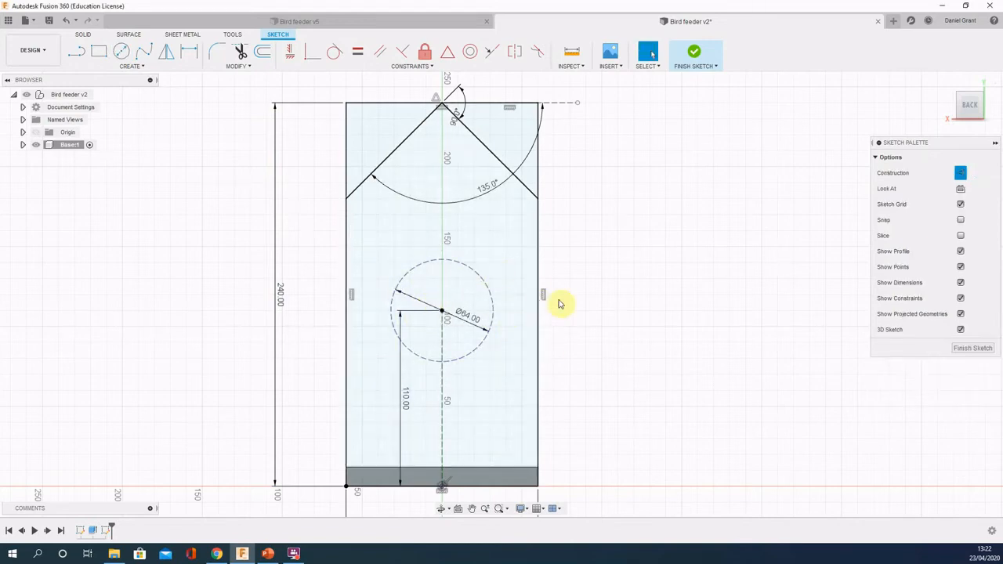
Step: Convert the 64 mm circle from construction geometry to normal sketch geometry
click(464, 270)
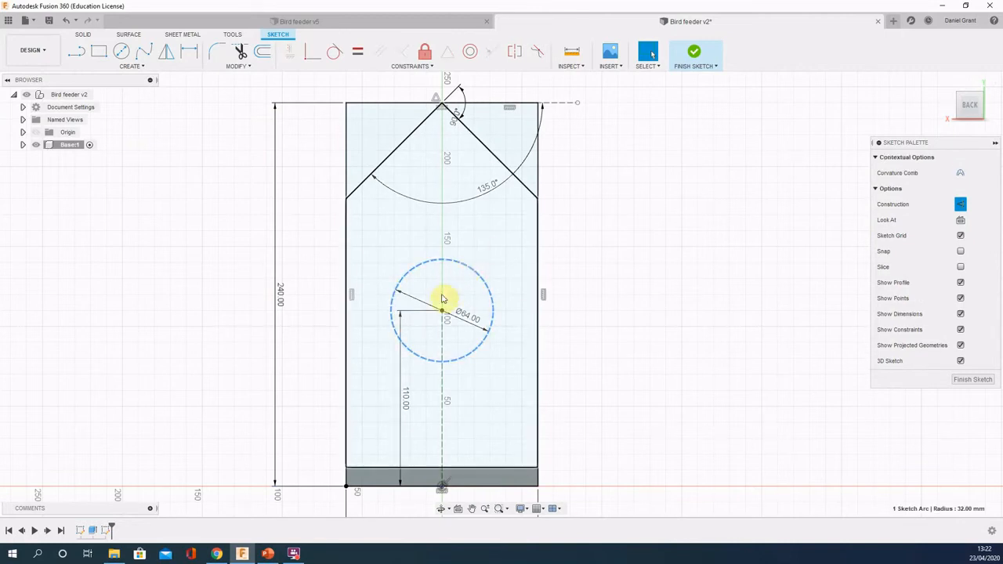
click(961, 204)
click(716, 242)
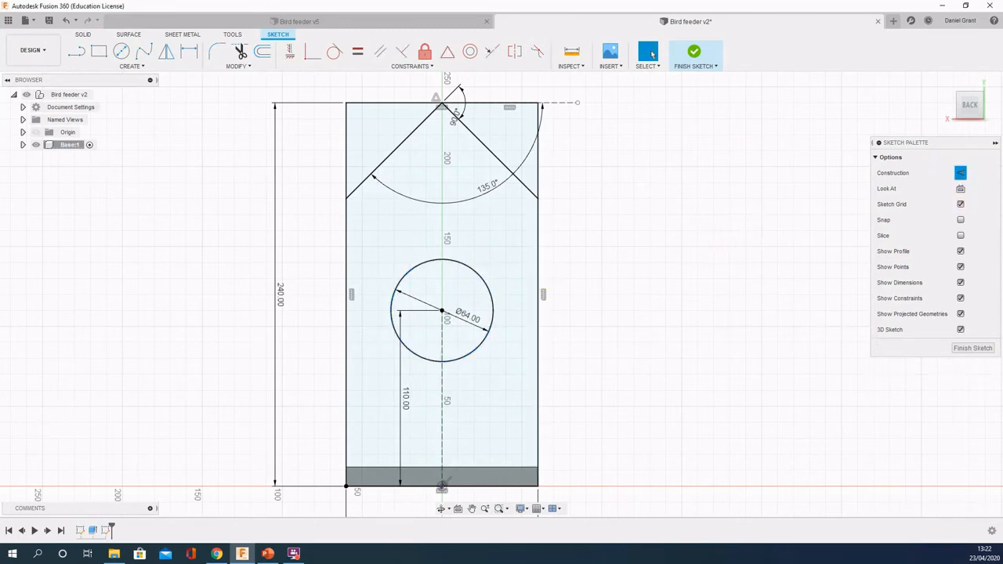
Step: Turn off construction mode and draw a vertical line 110 mm long outside the panel's left side, starting level with its bottom edge
key(alt+Tab)
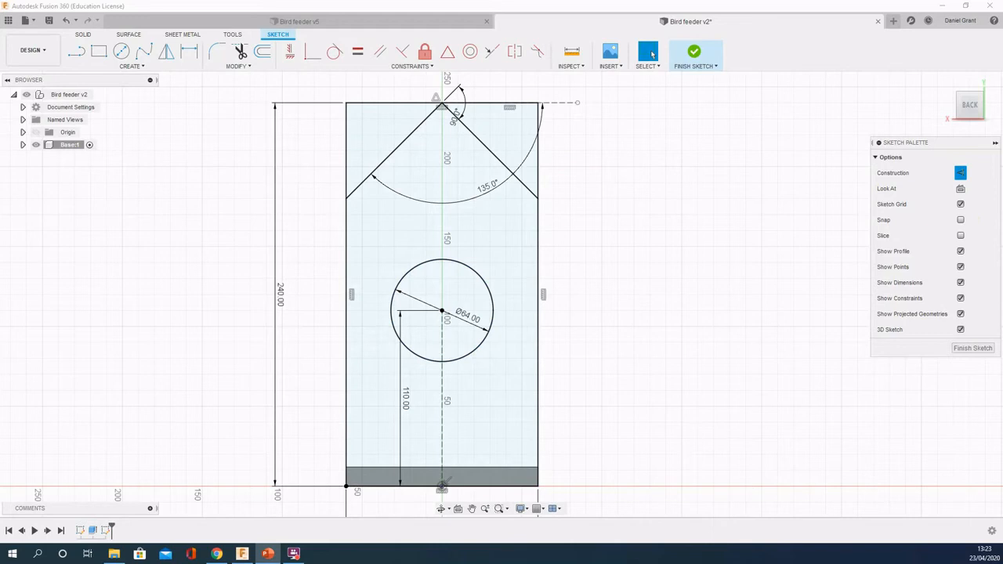
click(77, 52)
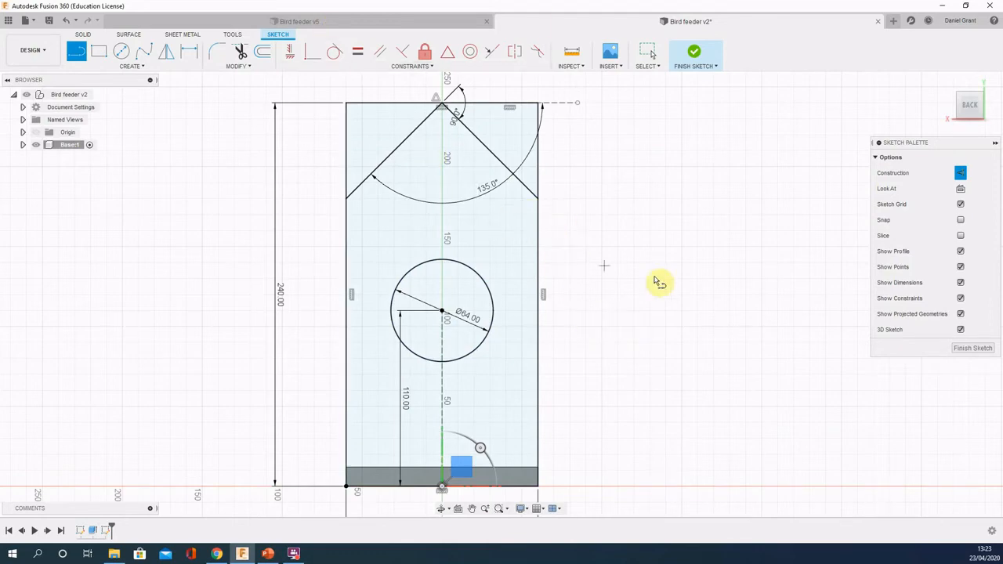
click(961, 174)
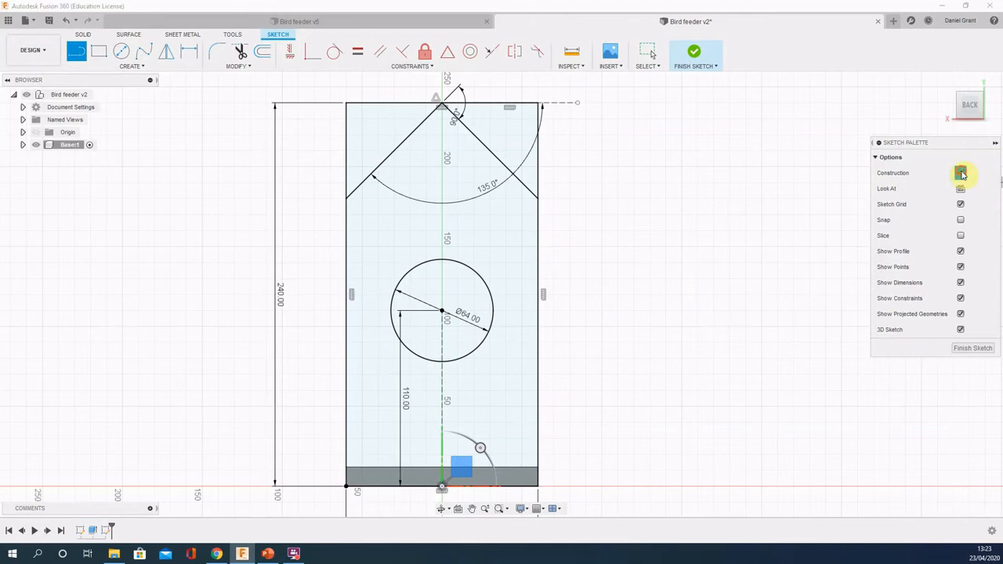
click(232, 486)
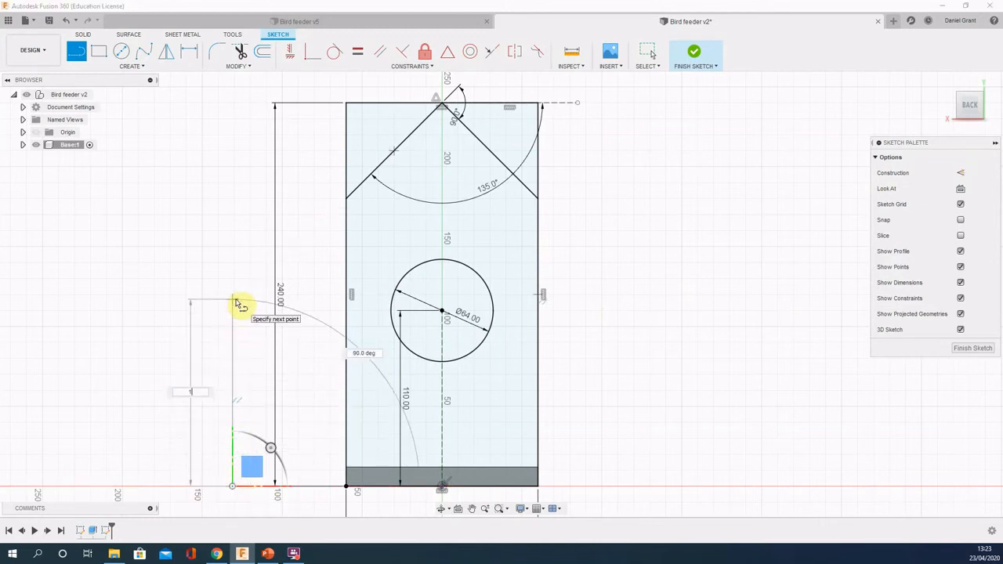
text(110)
key(Tab)
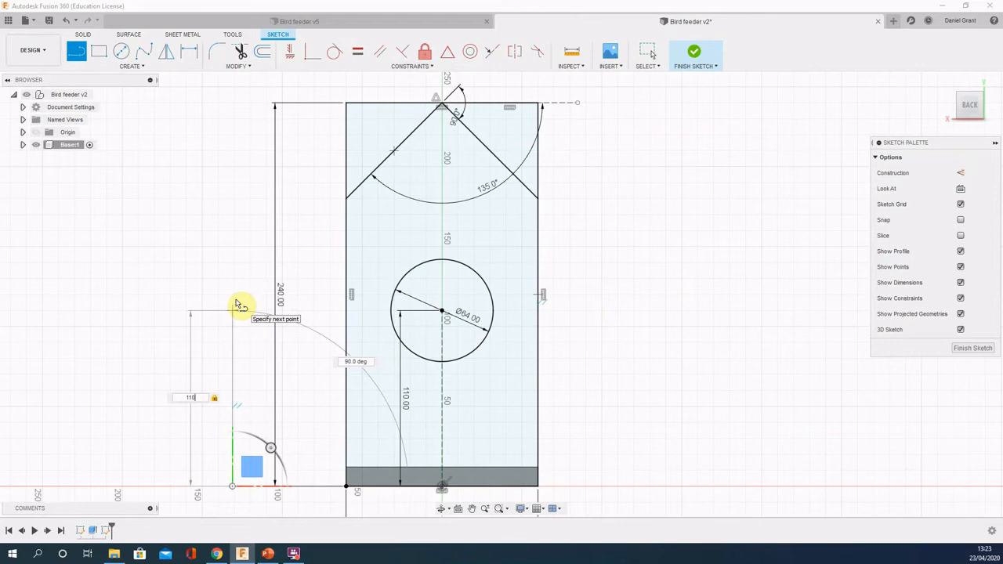
key(Return)
key(Escape)
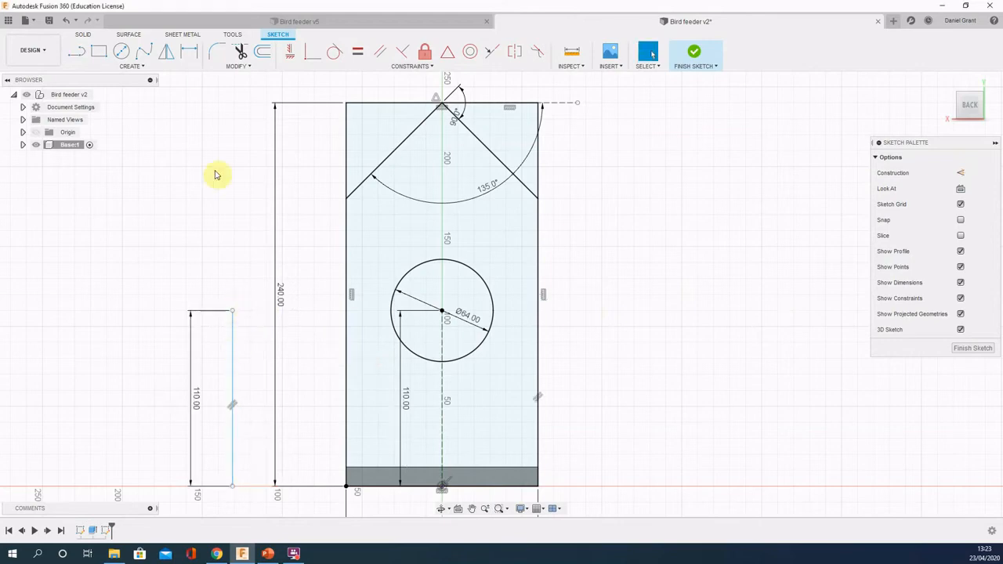
Step: Draw another vertical line 110 mm long outside the panel's right side, starting level with its bottom edge
click(77, 52)
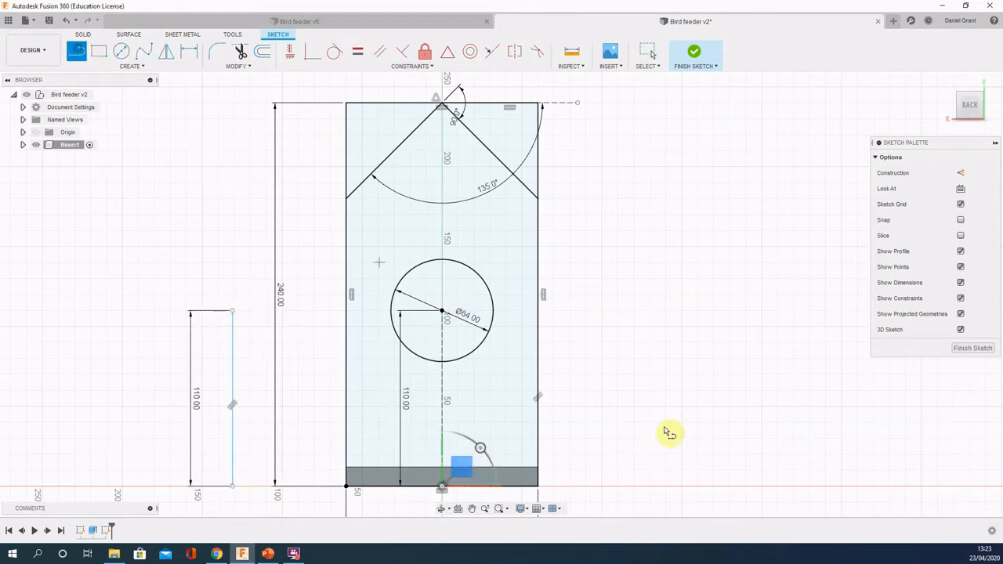
click(591, 487)
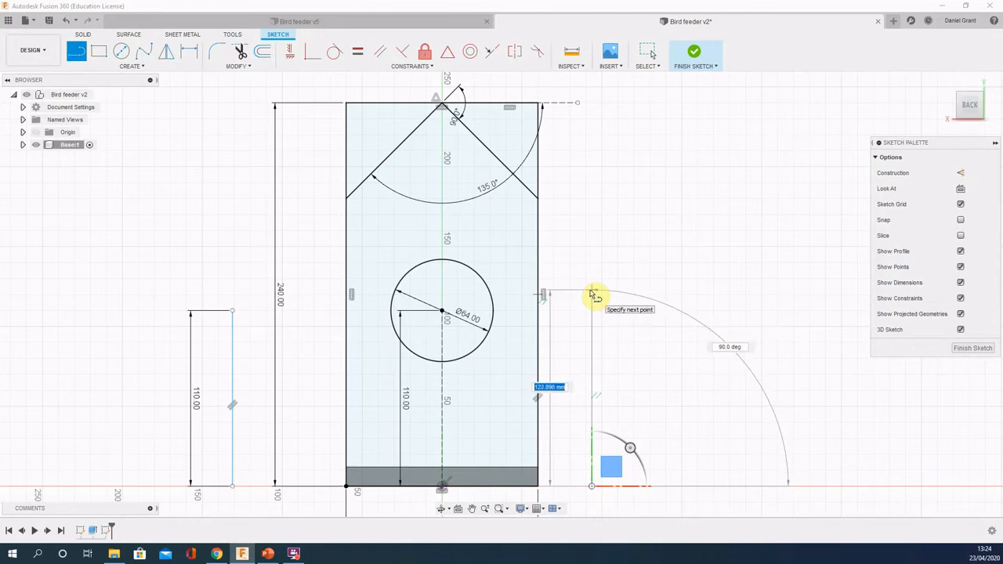
text(0)
key(Tab)
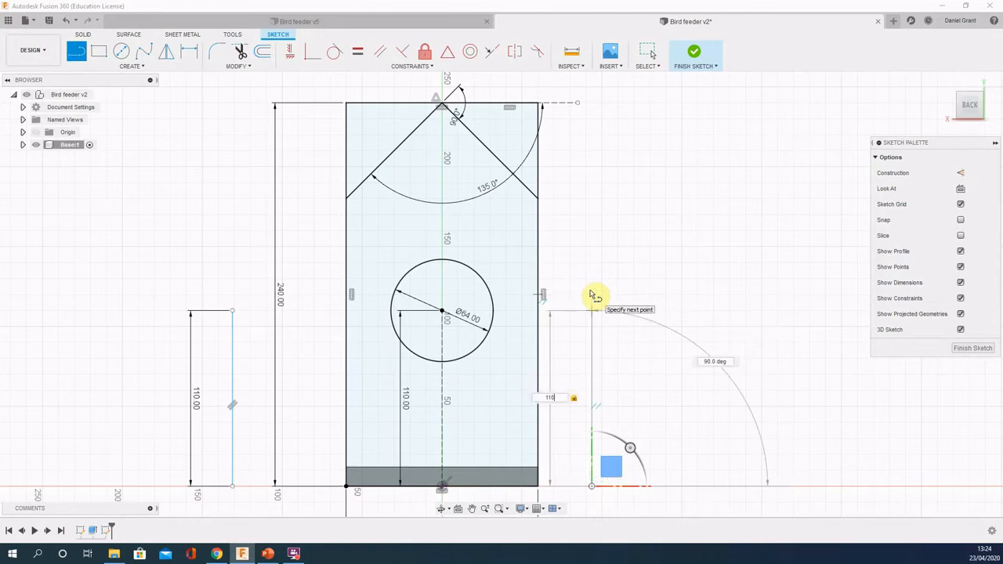
key(Return)
key(Escape)
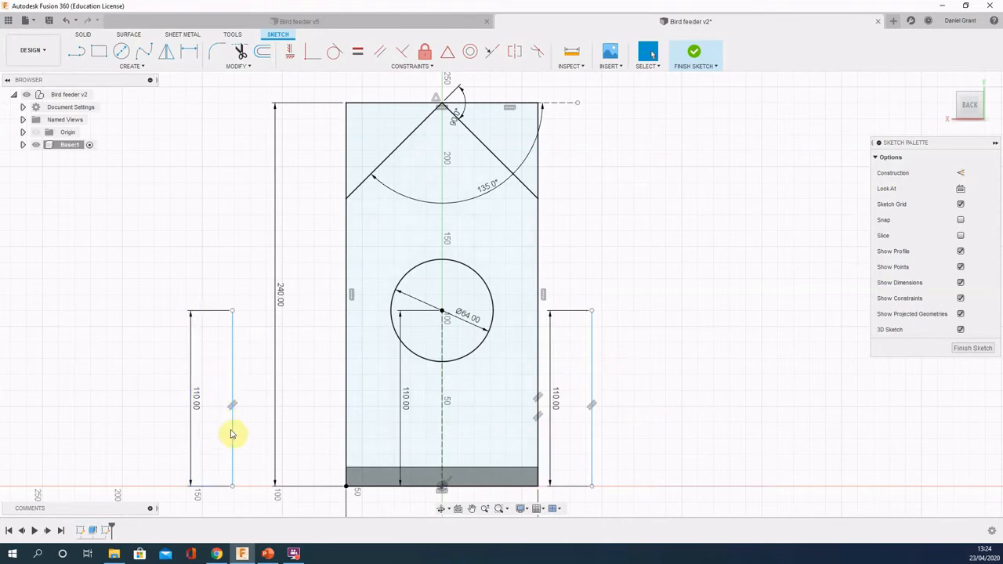
Step: Move the left outer line up and toward the panel, and the right outer line slightly up and outward
click(233, 489)
click(233, 478)
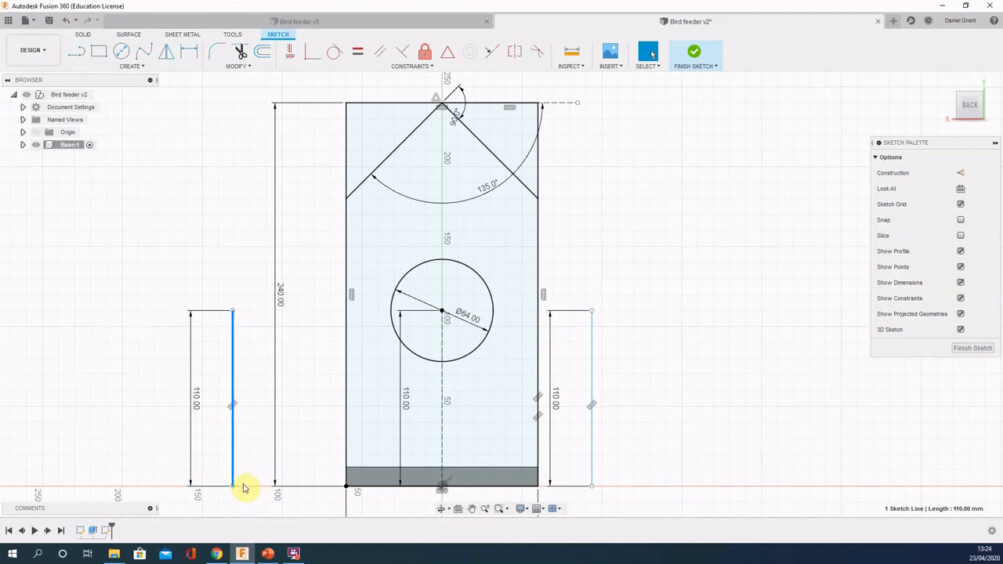
mouse_move(233, 460)
mouse_down()
mouse_move(208, 453)
mouse_move(257, 455)
mouse_move(257, 440)
mouse_up()
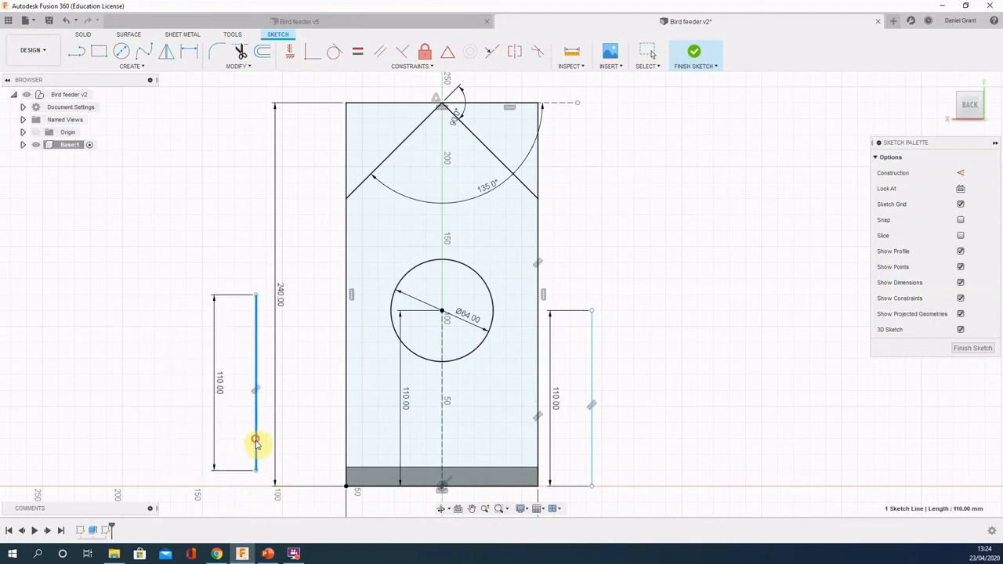
drag(593, 472, 604, 467)
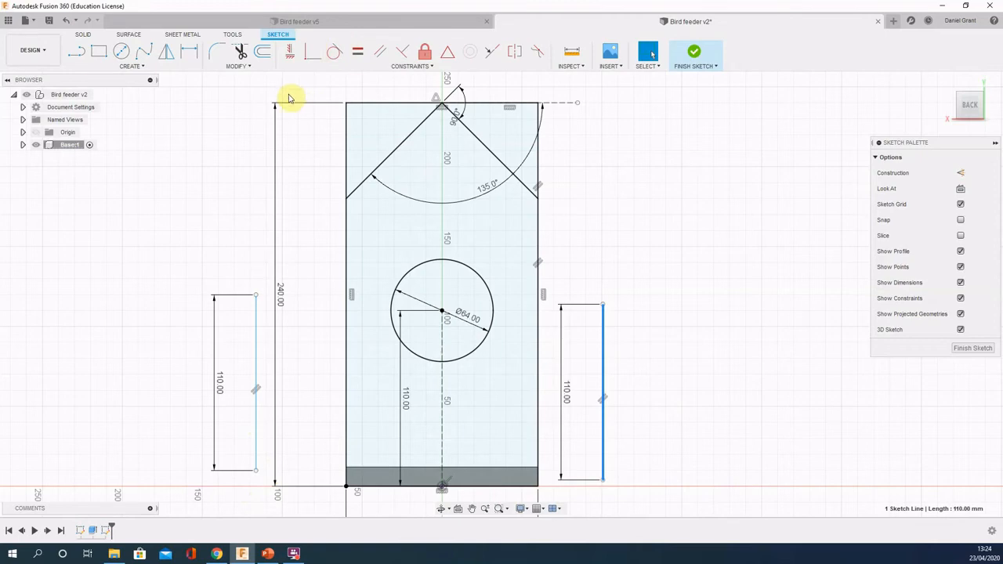
Step: Apply a Tangent constraint between the right outer 110 mm line and the right side of the circle
click(336, 52)
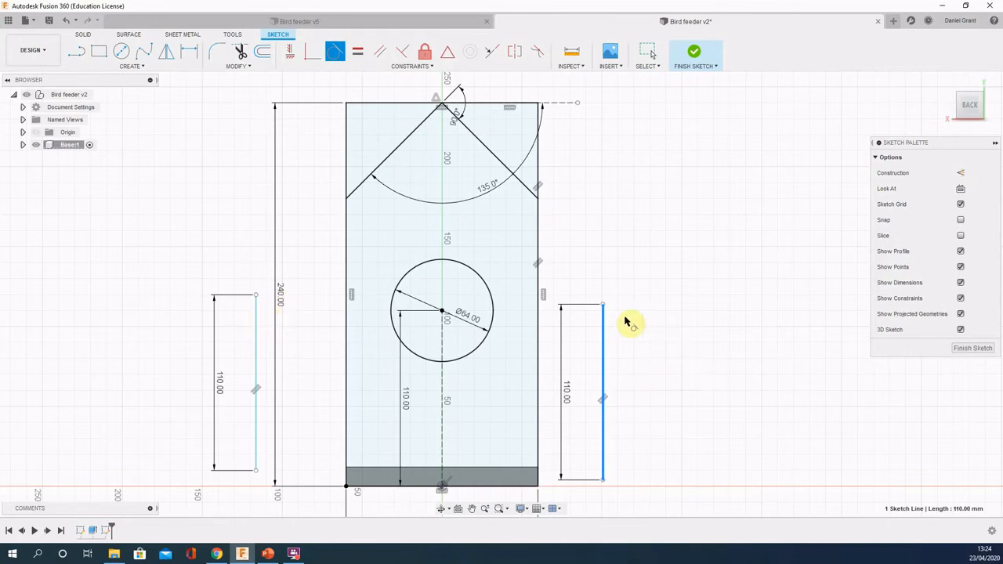
click(494, 300)
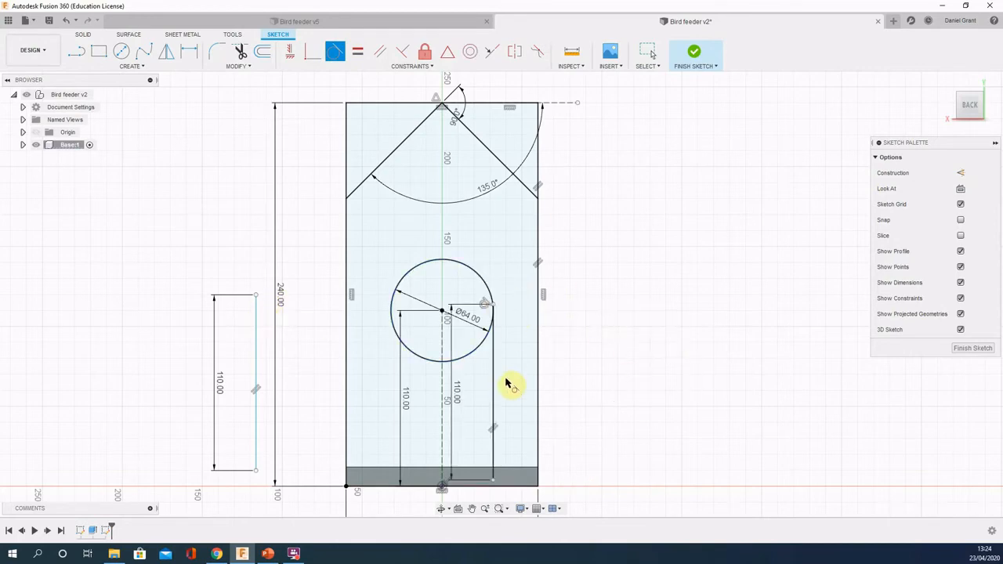
scroll(499, 328, up, 5)
scroll(502, 304, up, 5)
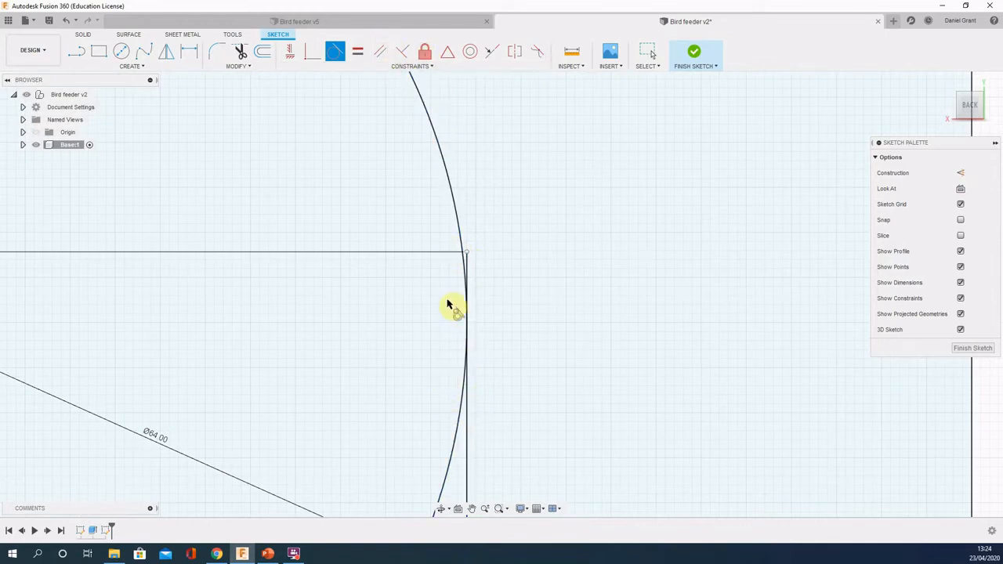
scroll(496, 329, down, 5)
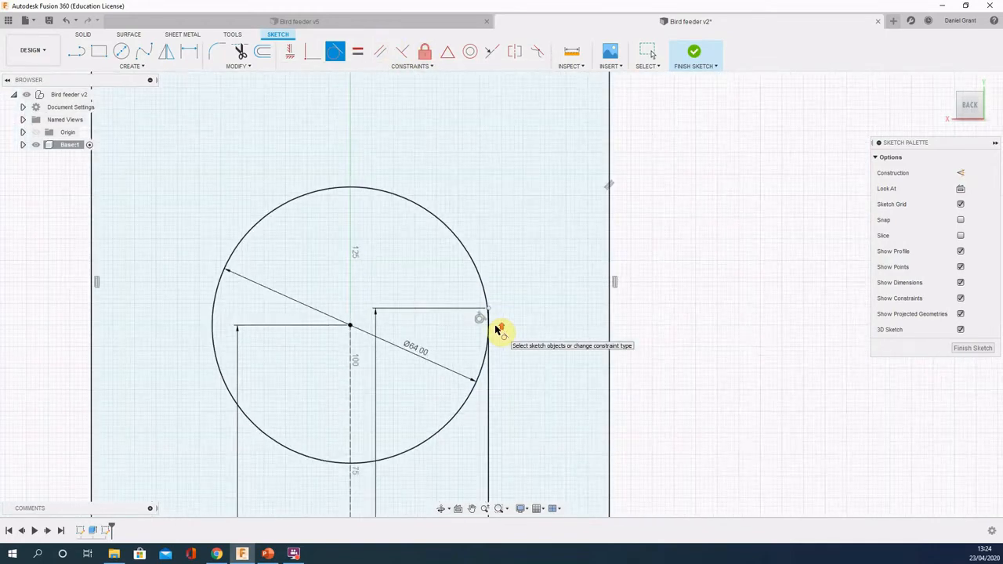
key(Escape)
scroll(509, 333, down, 3)
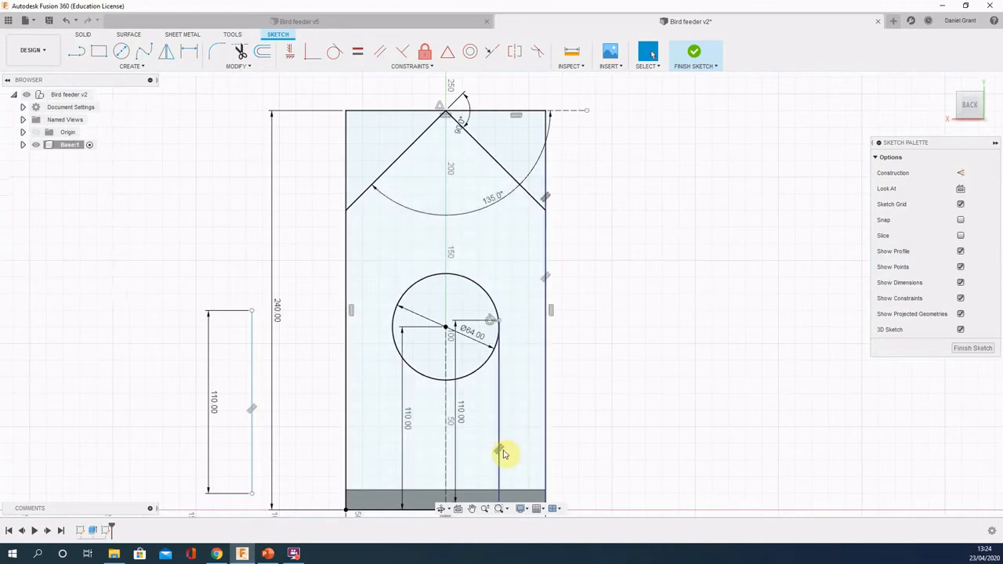
Step: Examine the parallel constraint between the right tangent line and the panel's right edge
middle_drag(636, 407, 628, 317)
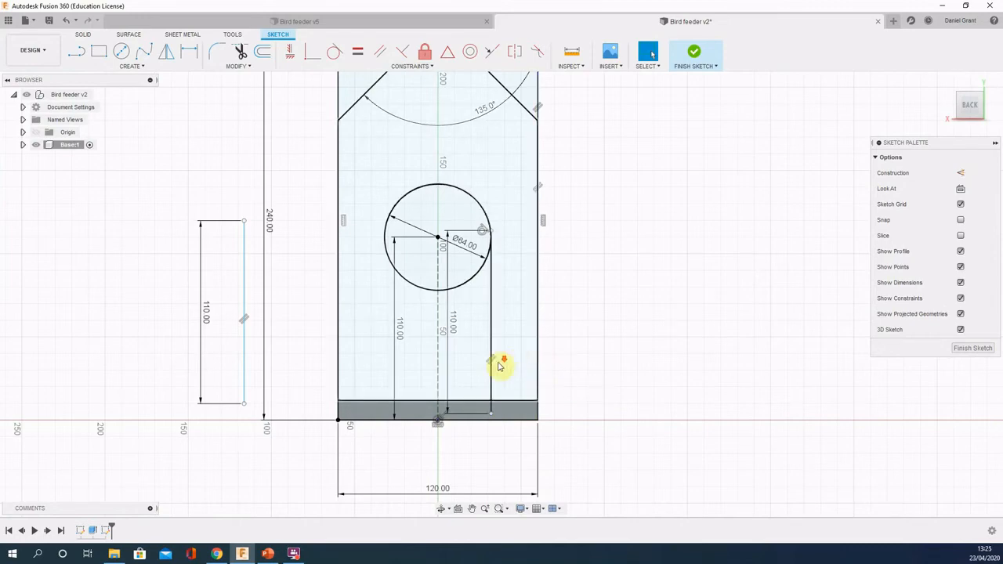
scroll(490, 362, up, 2)
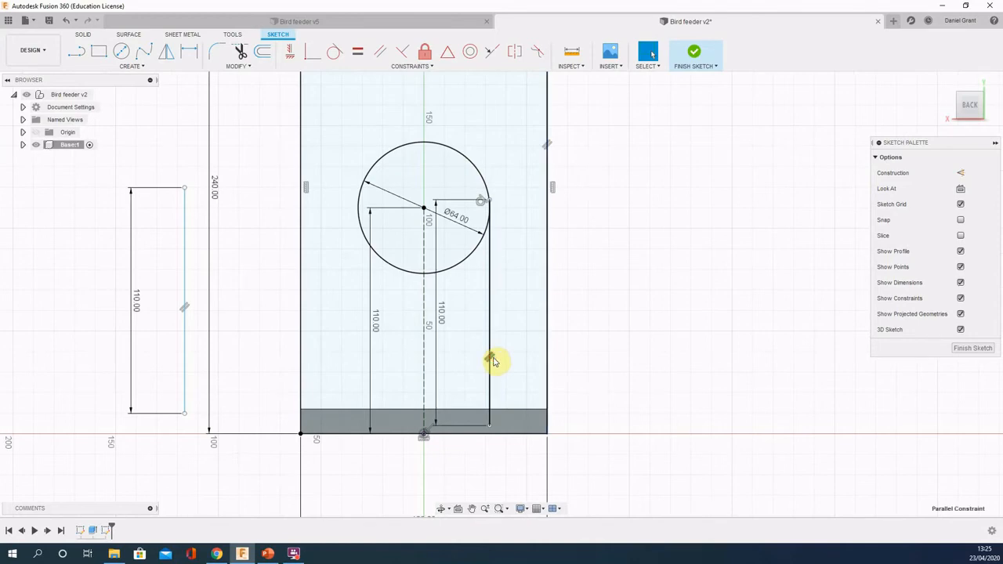
scroll(593, 353, down, 2)
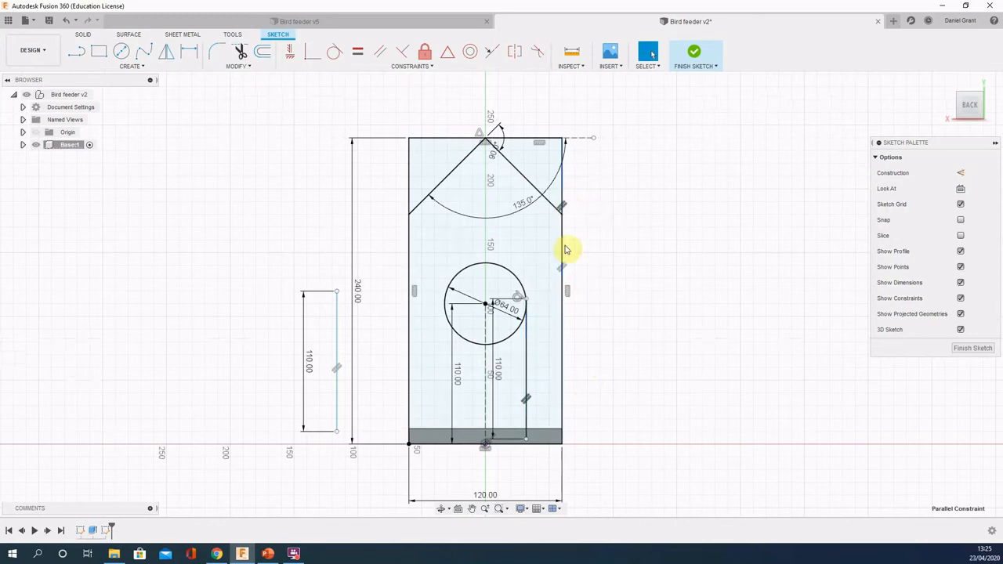
click(561, 359)
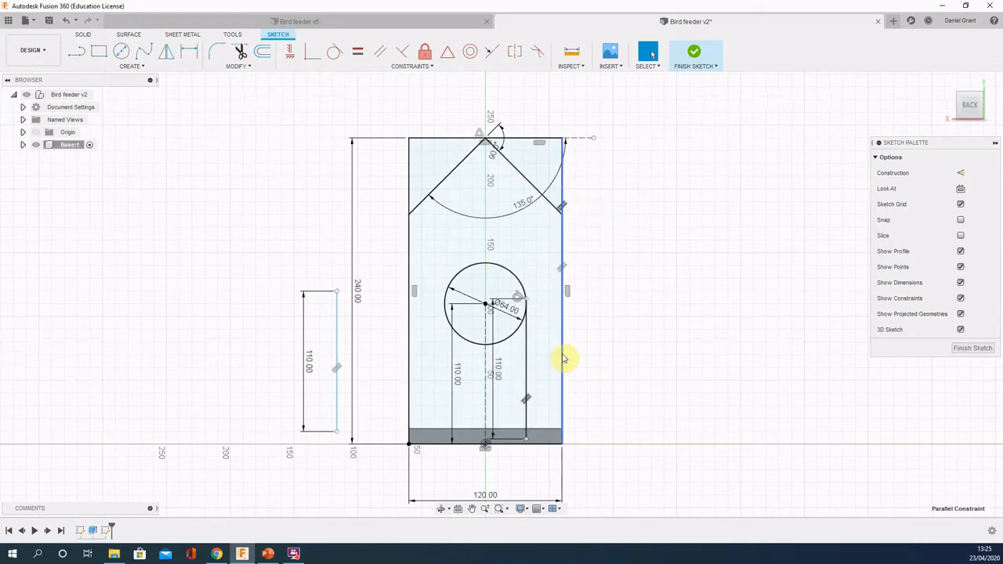
click(528, 408)
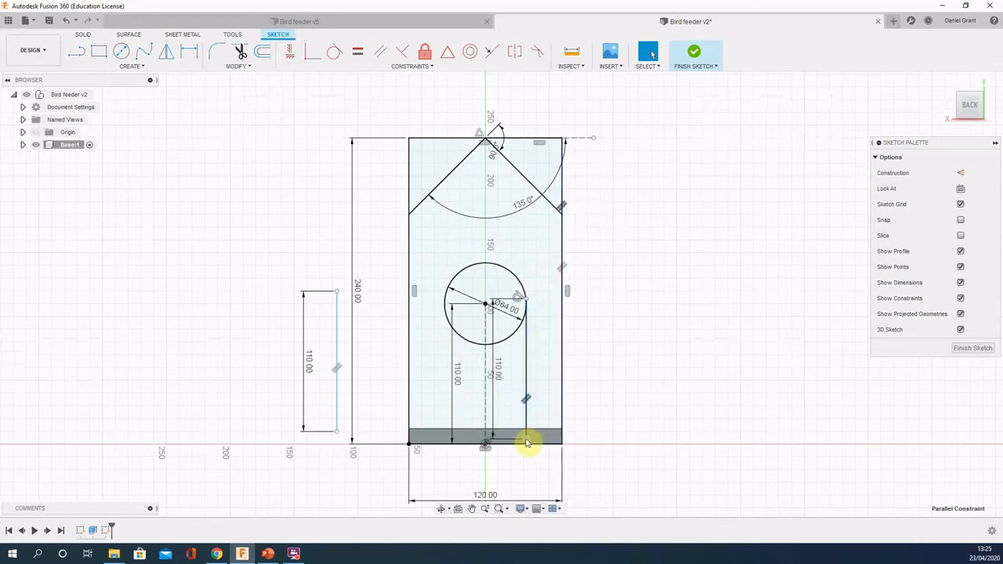
Step: Move the right tangent line upward along the side of the circle so its lower end sits above the base
key(Escape)
drag(527, 438, 528, 383)
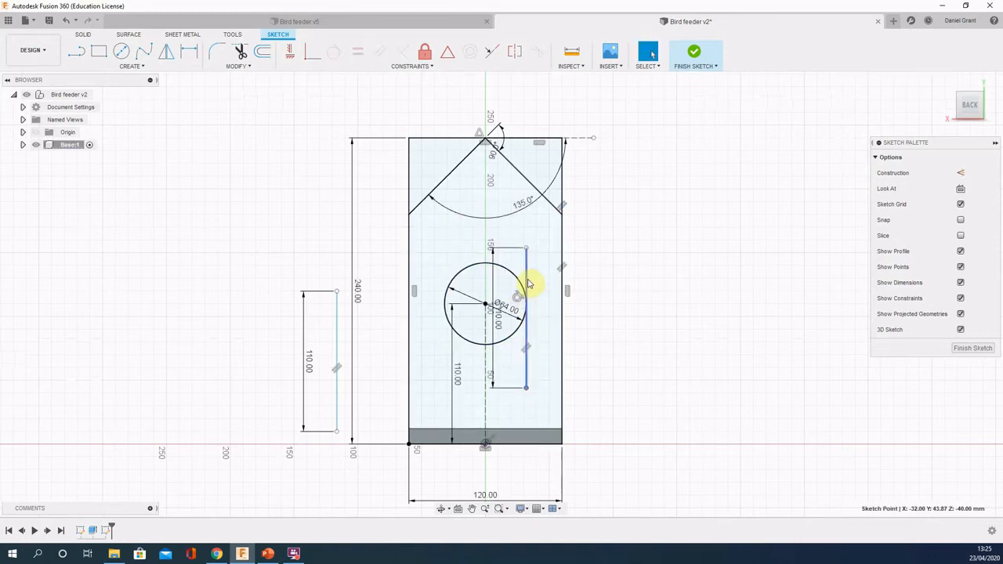
click(528, 281)
drag(535, 281, 522, 298)
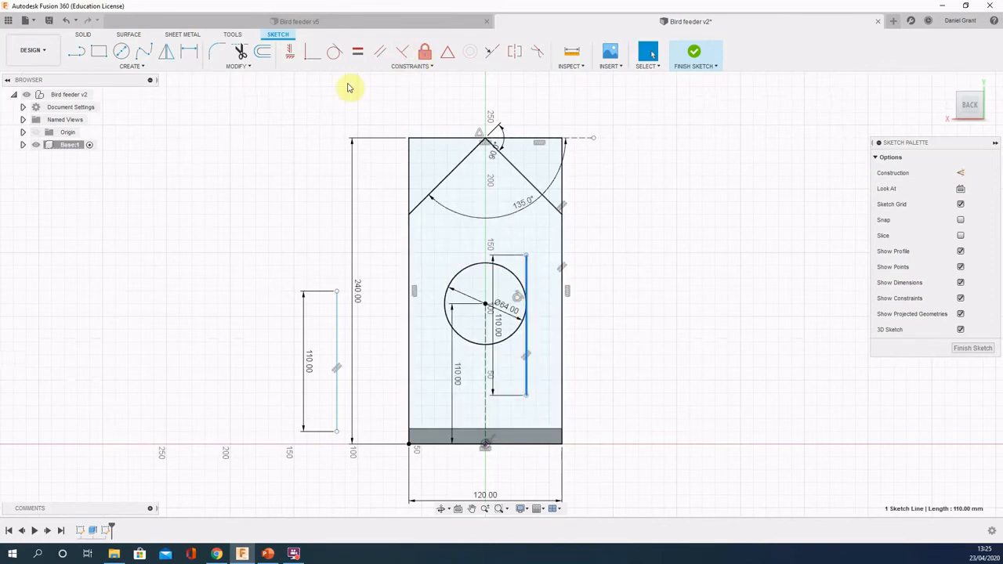
Step: Apply a Coincident constraint between the lower end of the right tangent line and the panel's bottom edge
click(311, 55)
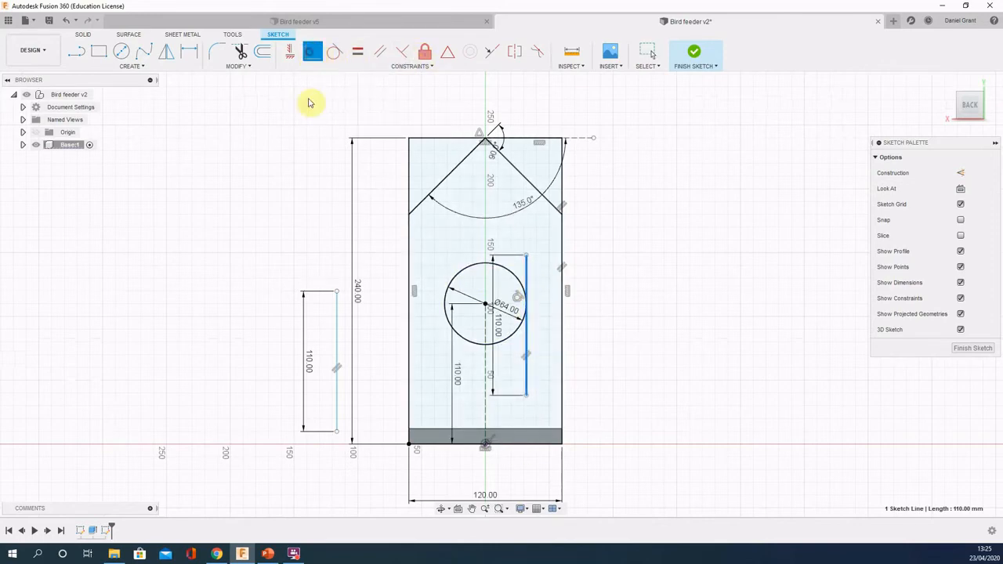
click(528, 397)
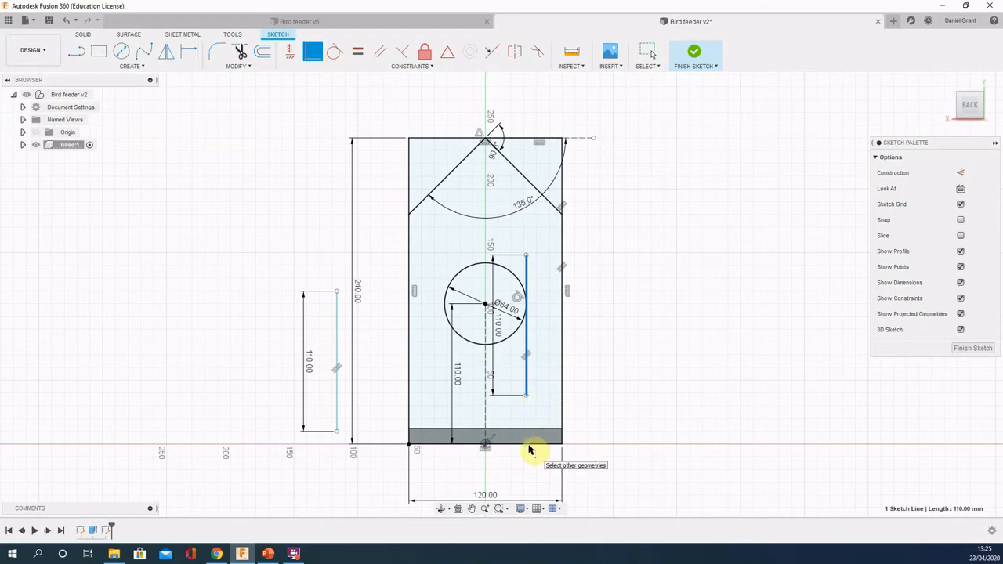
click(529, 450)
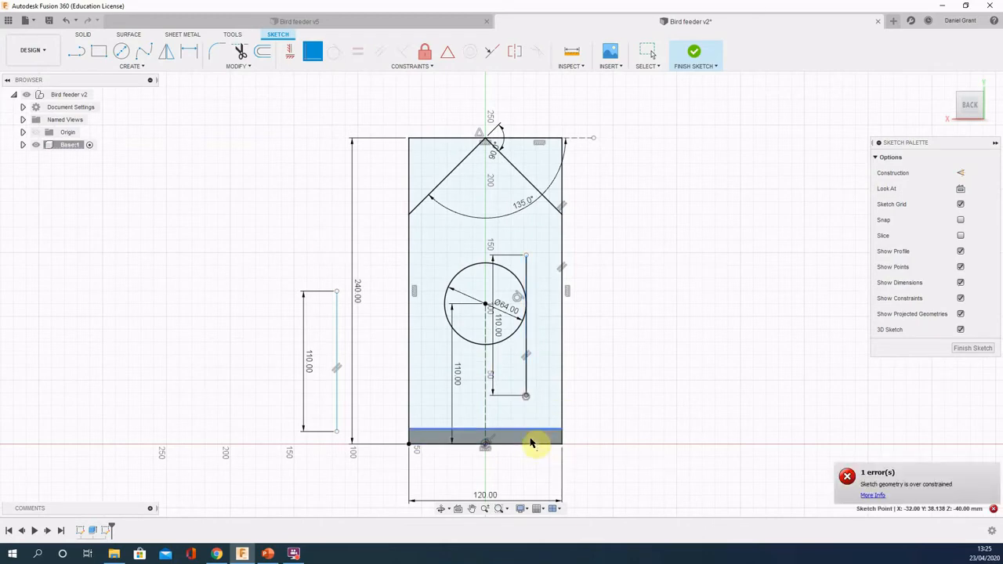
click(536, 444)
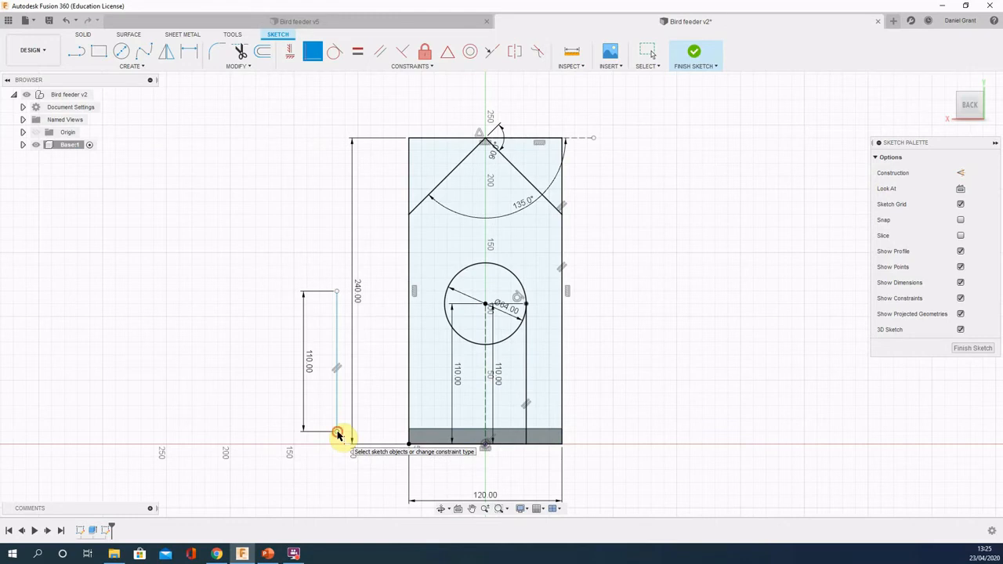
Step: Constrain the lower end of the left outer line coincident with the panel's bottom edge
click(337, 433)
click(428, 444)
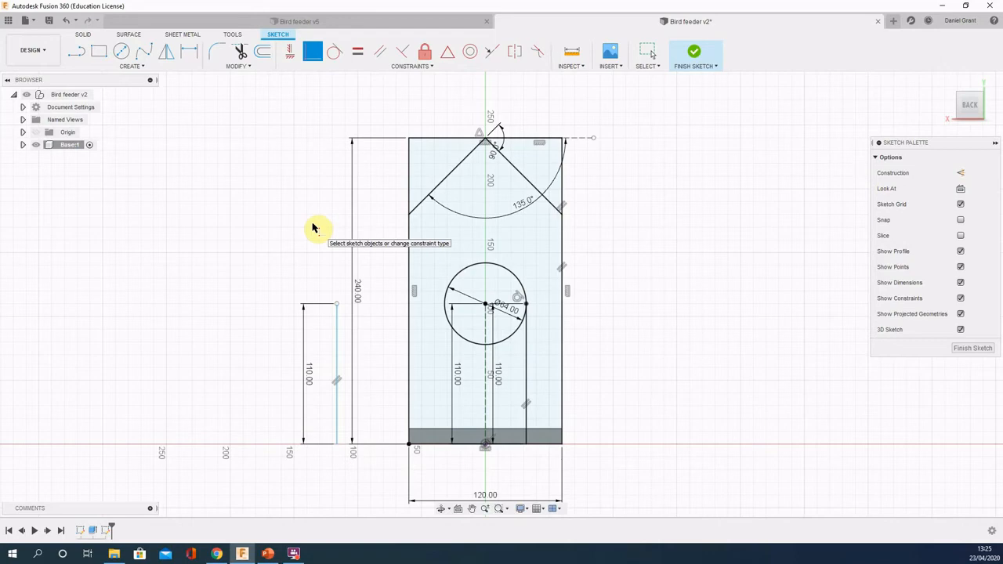
key(Escape)
Step: Move the left outer line farther from the panel and back toward it, level with the bottom edge
mouse_move(336, 327)
mouse_down()
mouse_move(252, 329)
mouse_move(365, 336)
mouse_move(78, 289)
mouse_move(289, 309)
mouse_move(318, 335)
mouse_up()
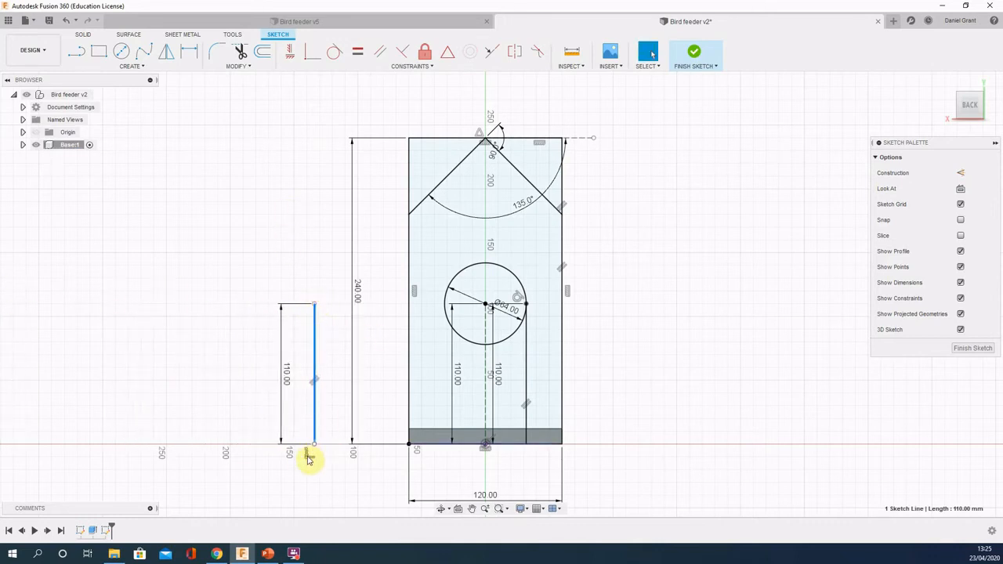
click(320, 383)
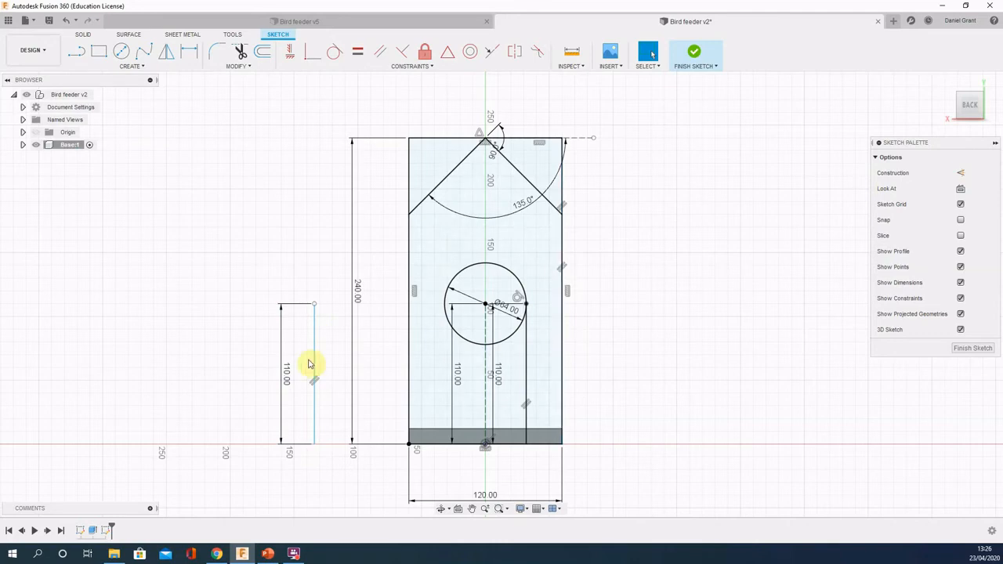
drag(312, 334, 334, 334)
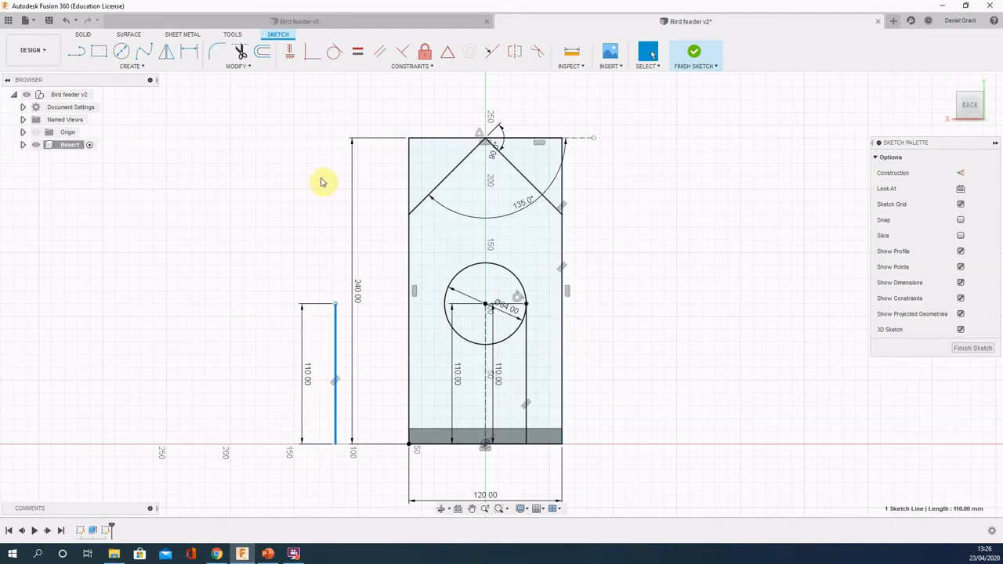
click(335, 51)
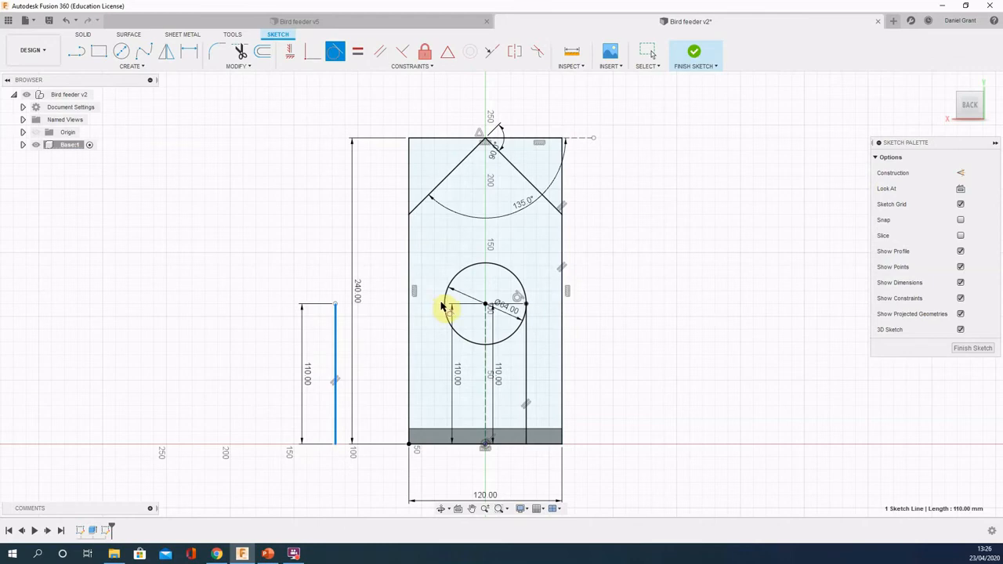
key(Escape)
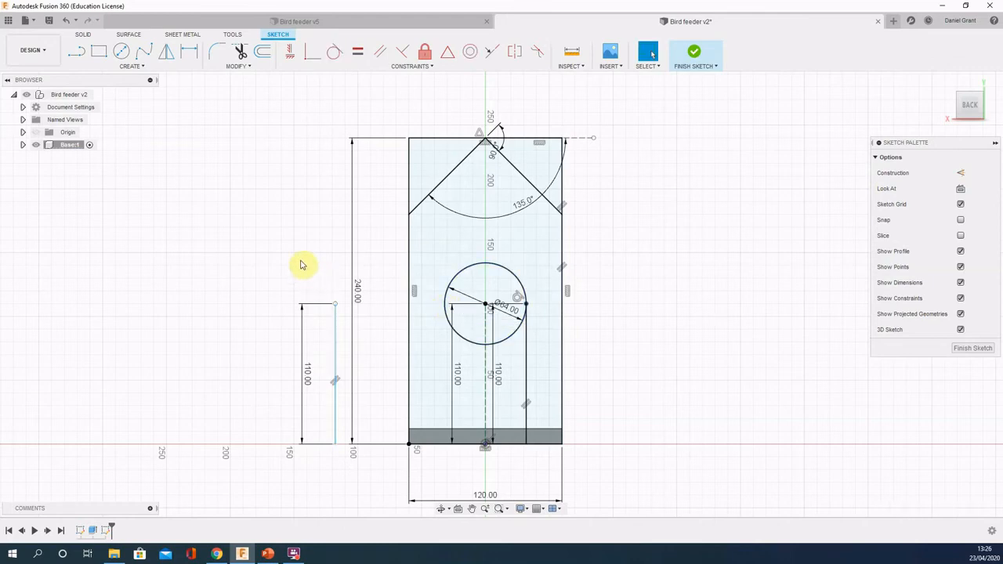
click(335, 320)
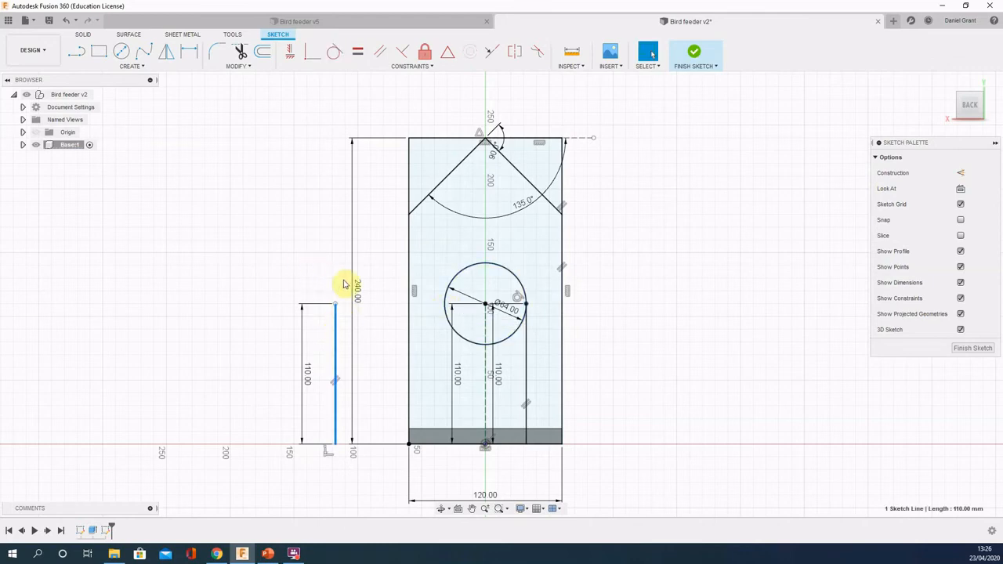
click(334, 51)
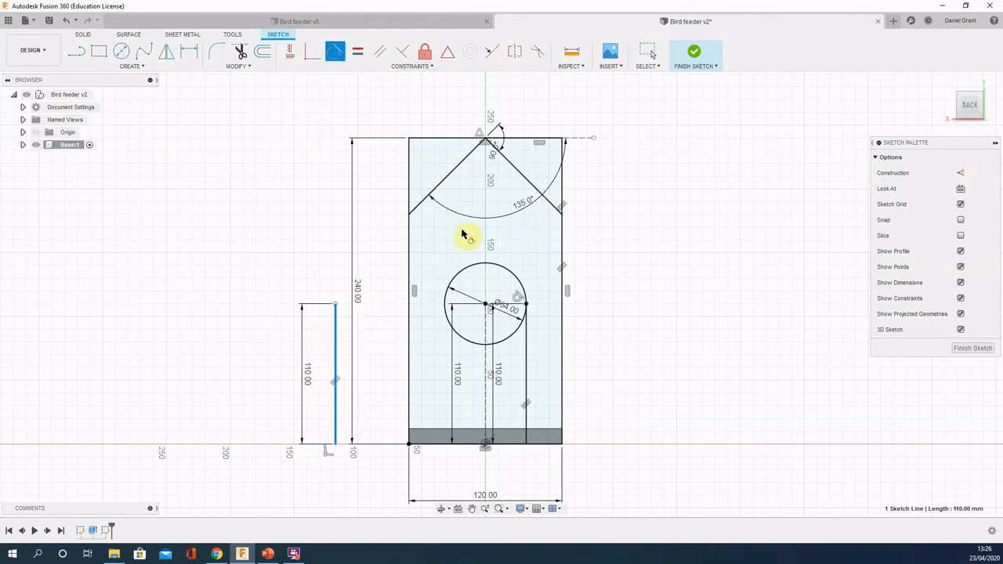
key(Escape)
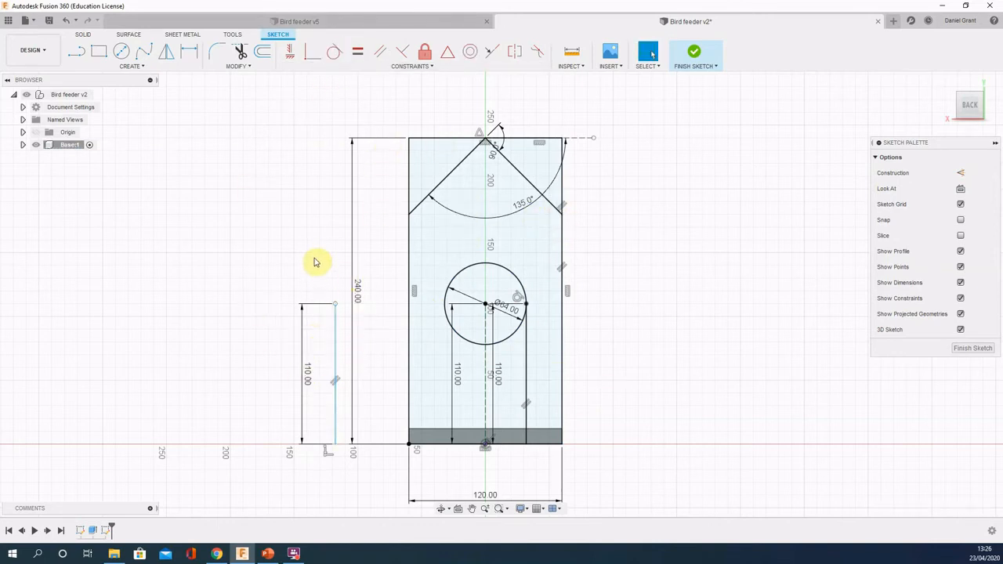
click(335, 339)
click(267, 187)
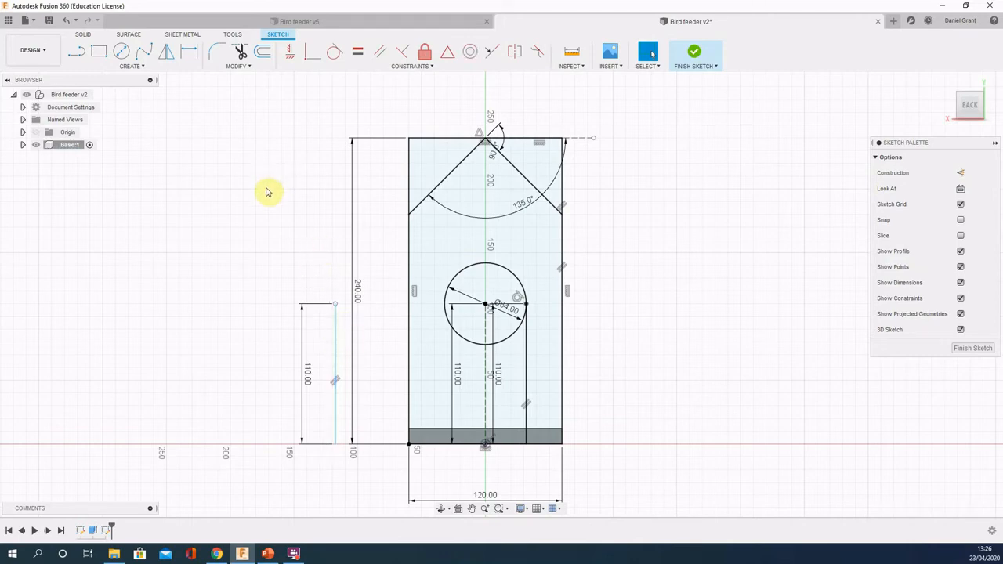
Step: Apply a Tangent constraint between the left outer 110 mm line and the left side of the circle
click(335, 51)
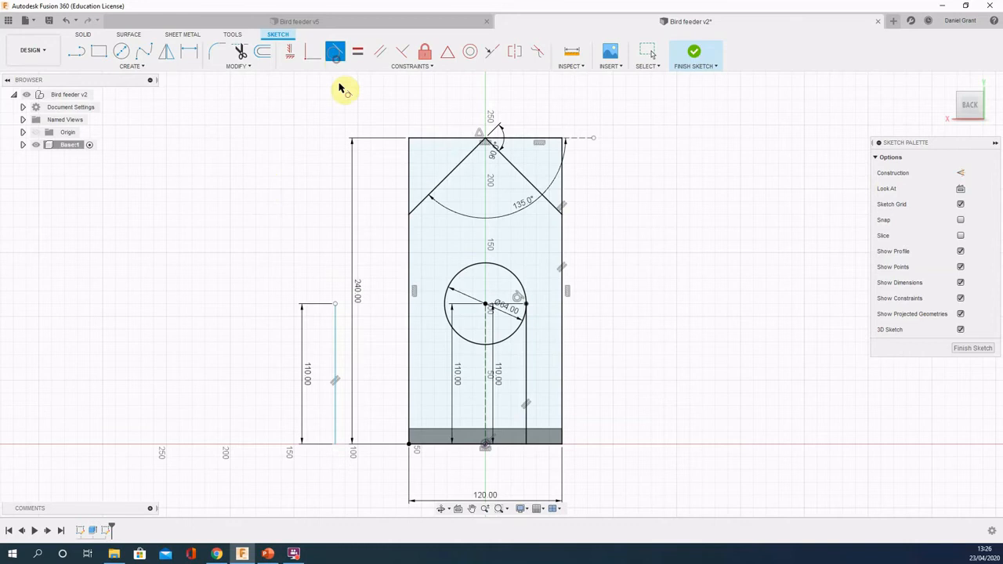
click(336, 319)
click(444, 310)
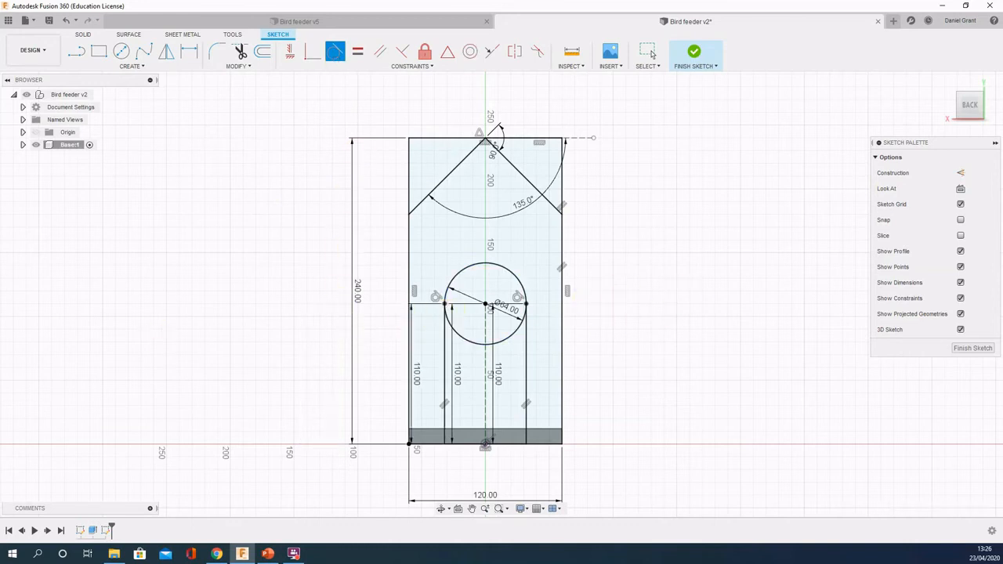
Step: Finish the back panel sketch
click(268, 553)
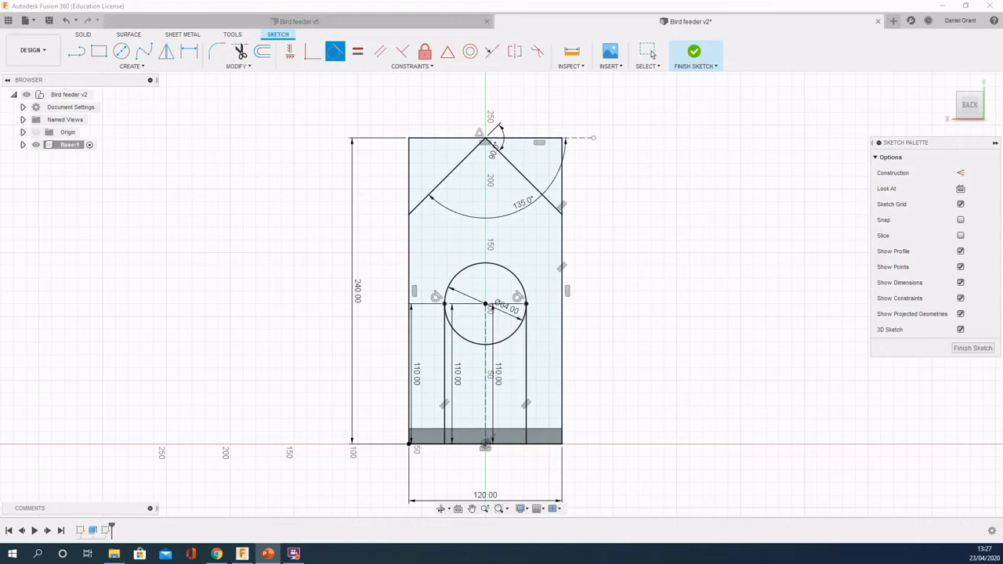
right_click(263, 233)
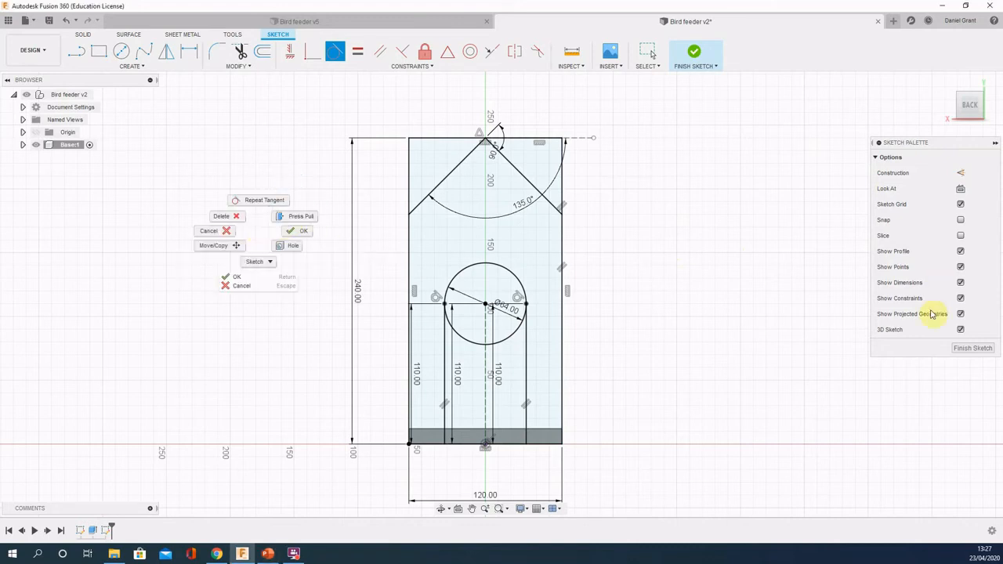
click(965, 350)
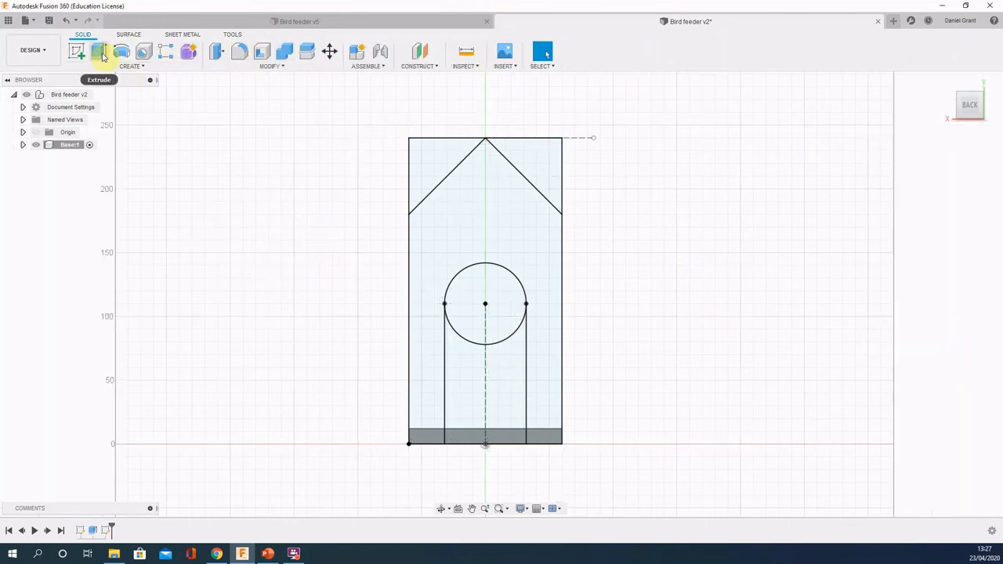
Step: Extrude the pointed back panel profile with its two lower end strips, excluding the arched opening, 6 mm as a new component
click(100, 55)
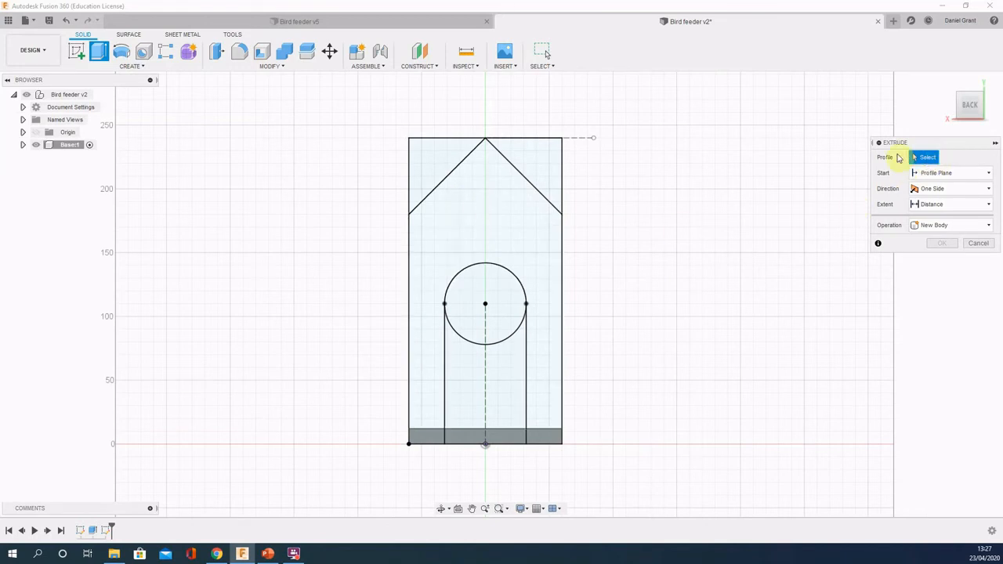
click(471, 233)
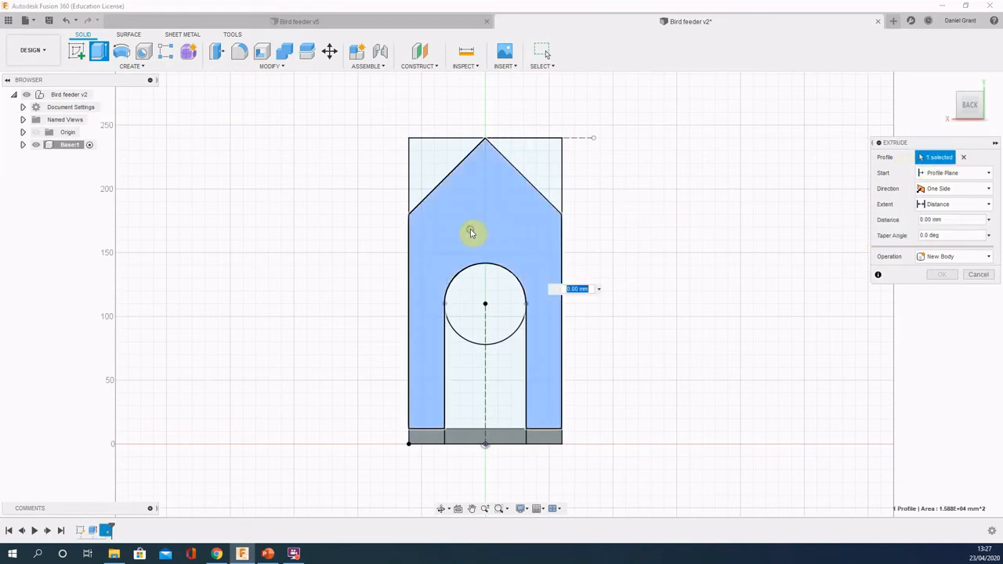
click(434, 439)
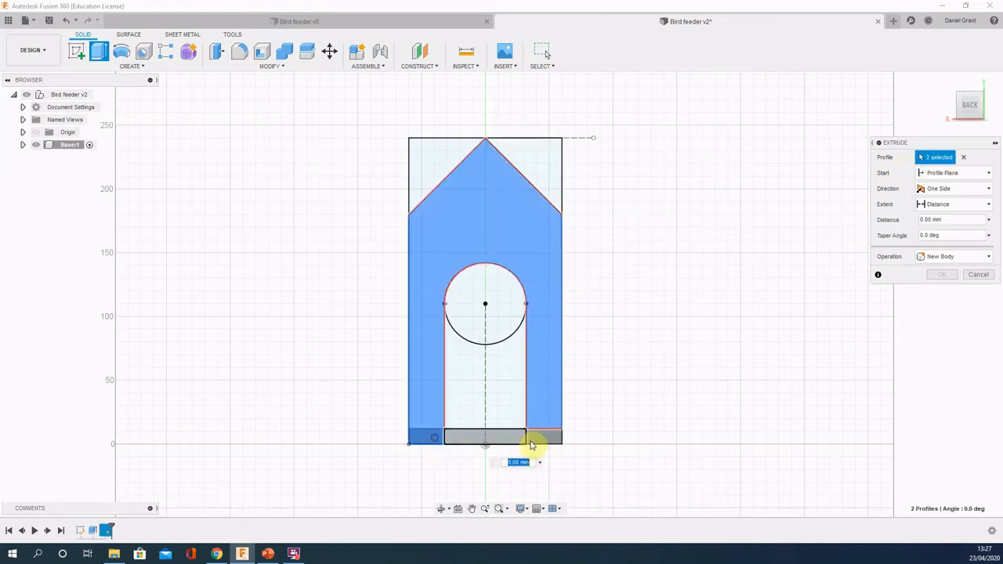
click(544, 445)
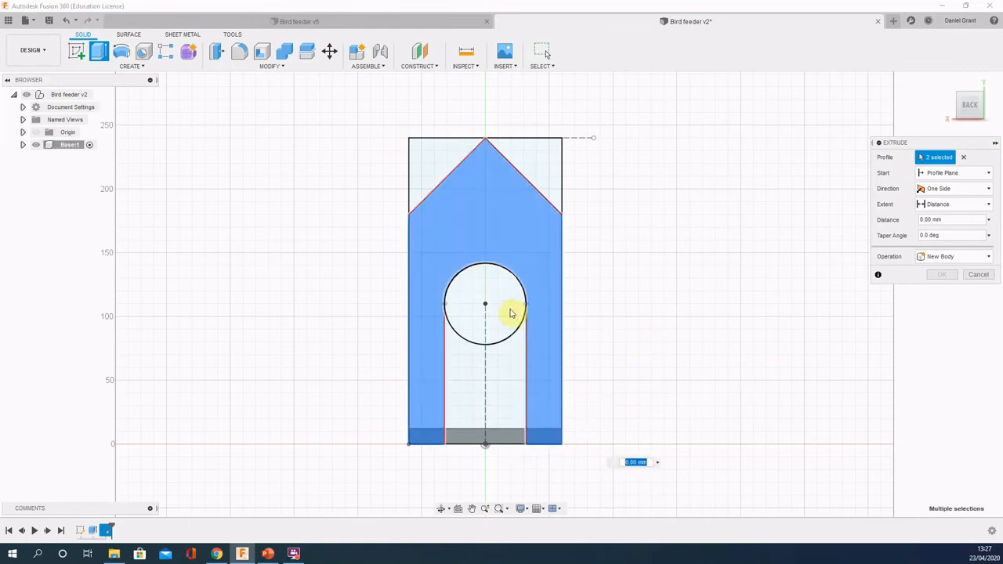
click(507, 372)
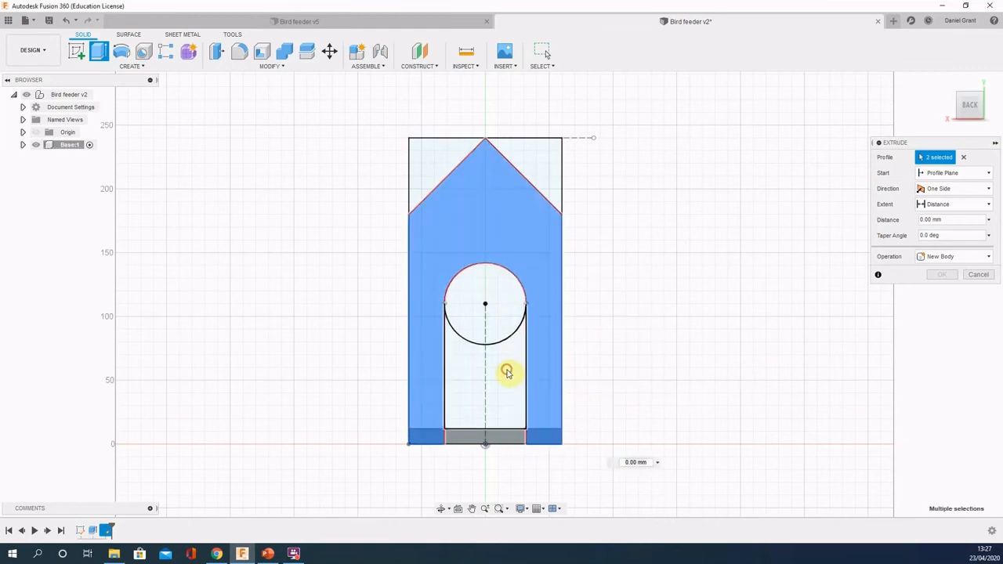
click(510, 364)
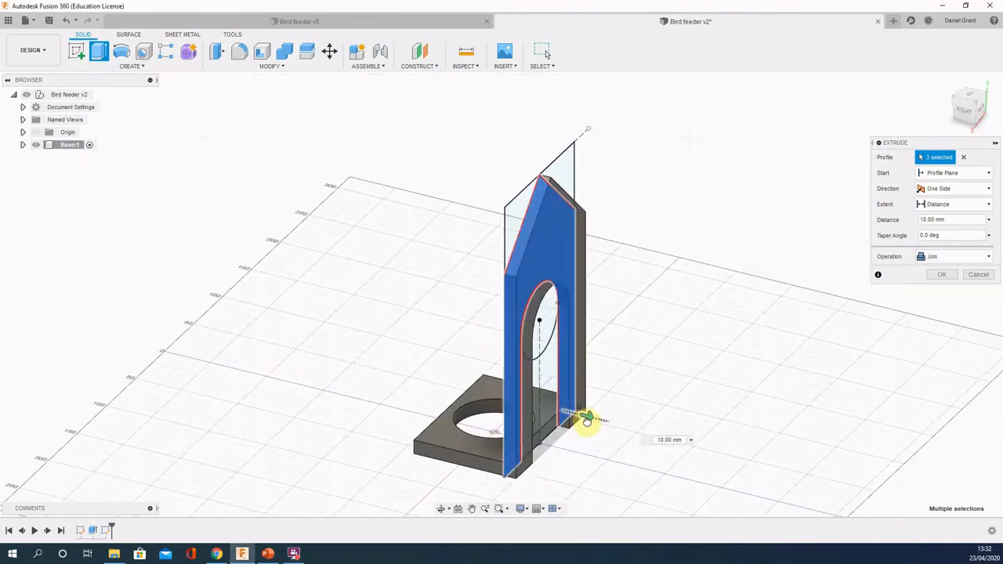
click(967, 218)
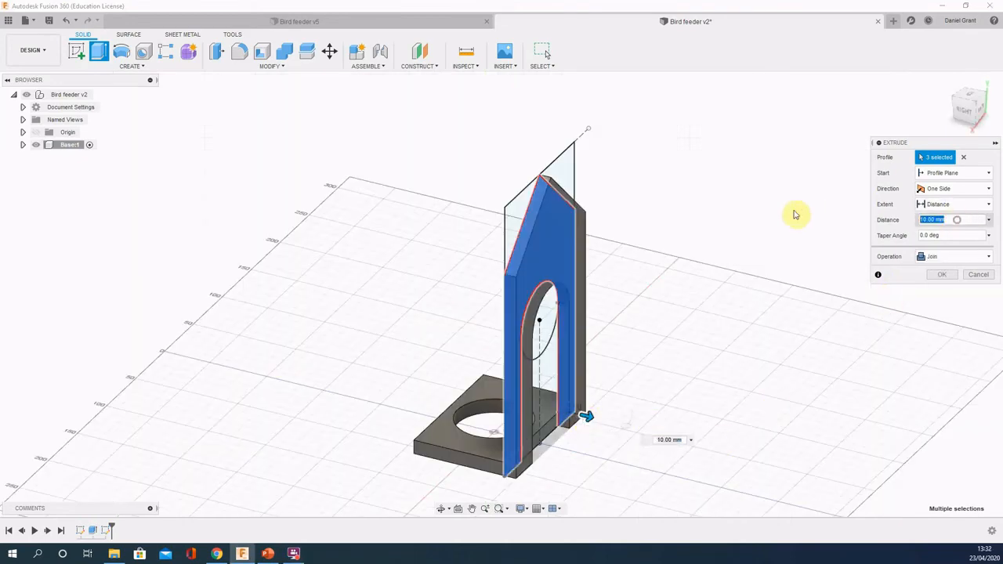
text(6 mm)
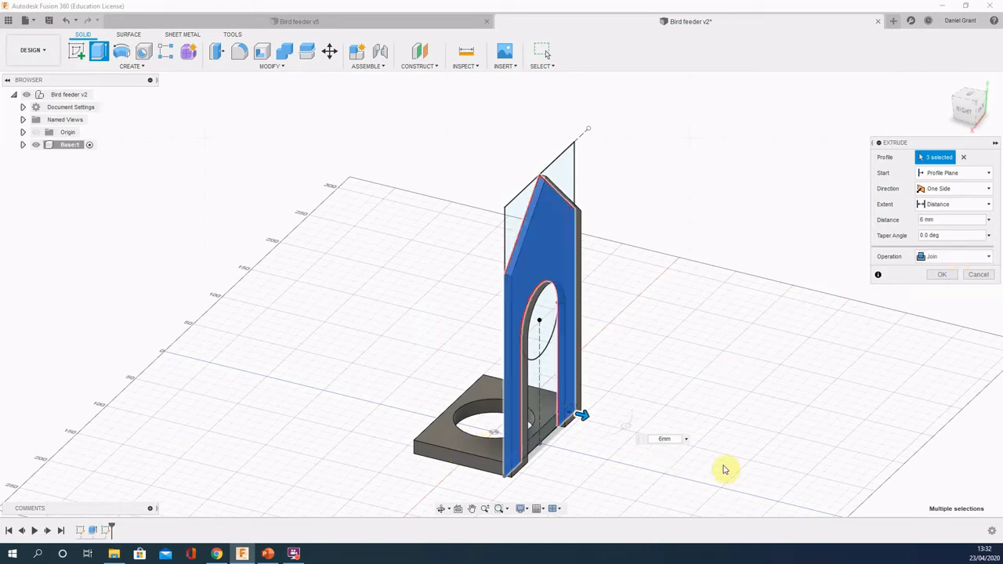
shift+middle_drag(724, 466, 820, 472)
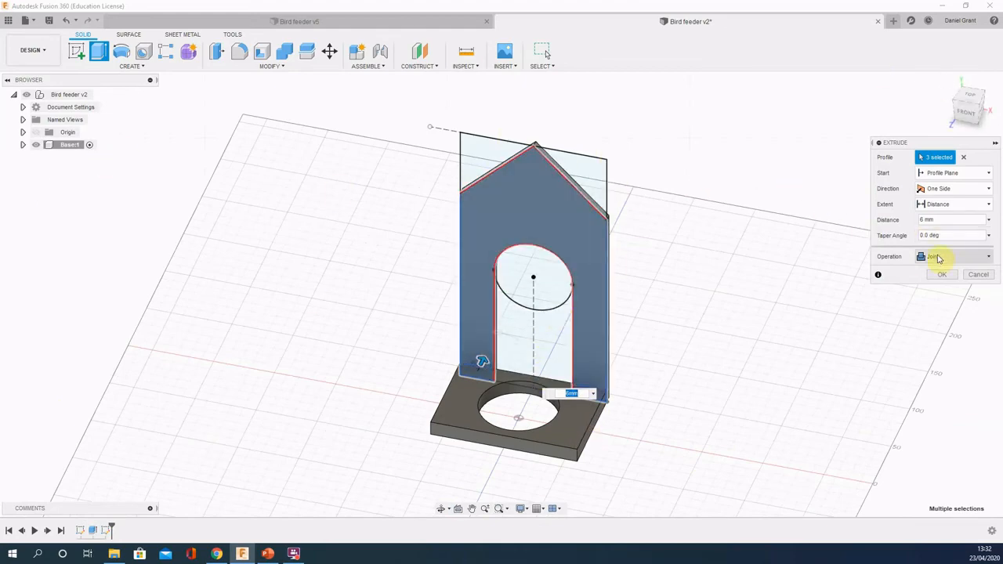
click(938, 259)
click(950, 322)
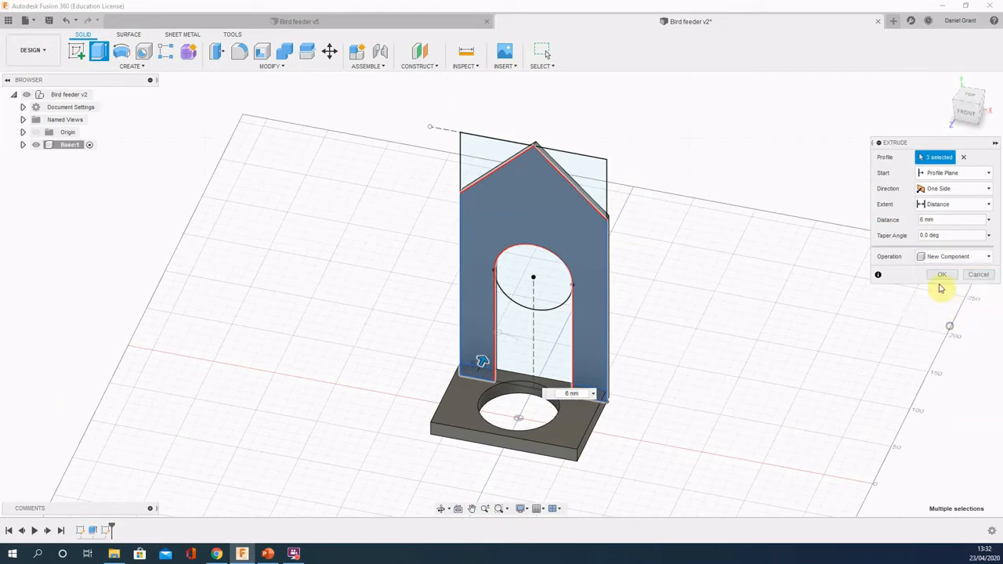
click(938, 275)
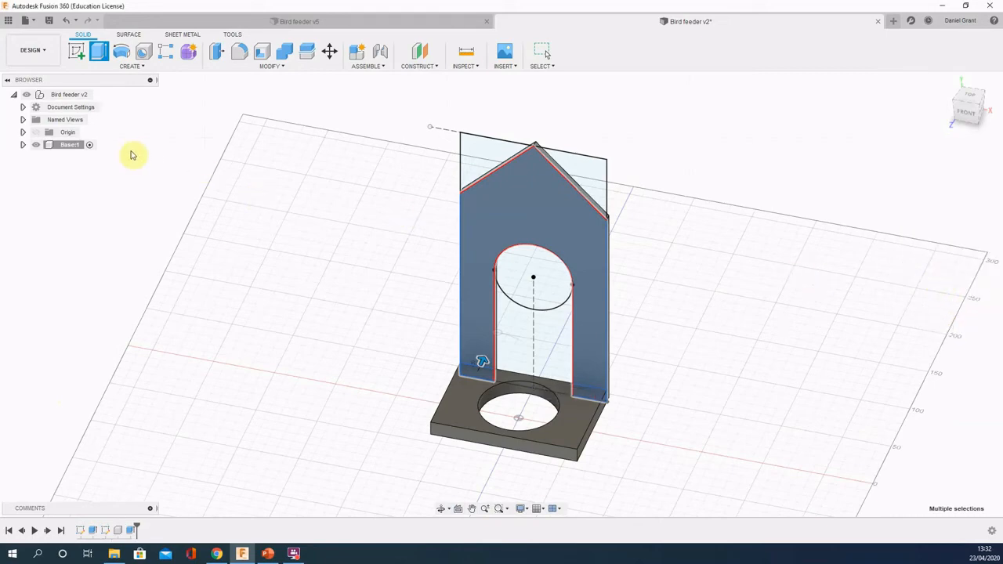
Step: Move the panel component out of Base to the top level of Bird feeder v2 and activate the top-level assembly
click(22, 145)
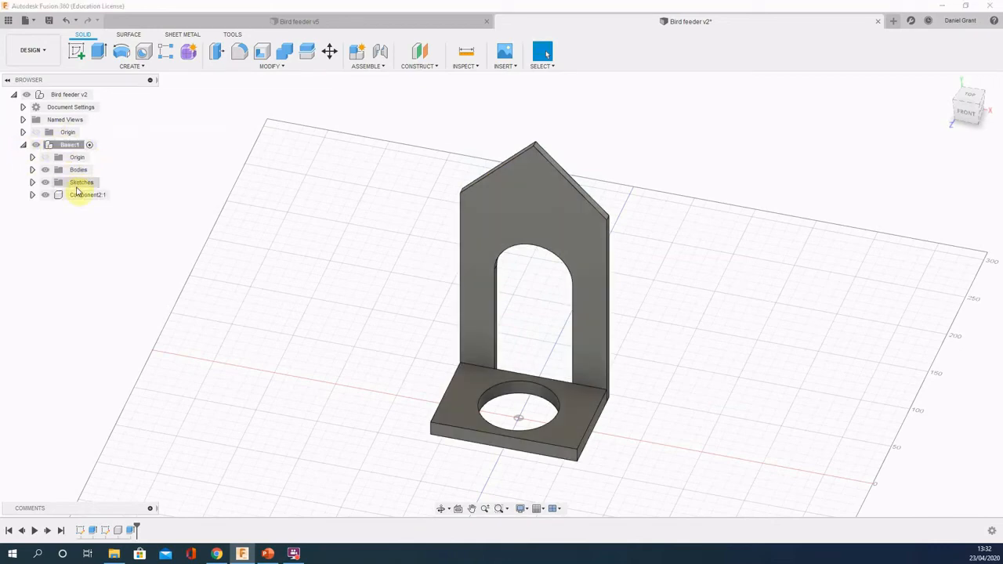
drag(108, 111, 62, 93)
click(23, 145)
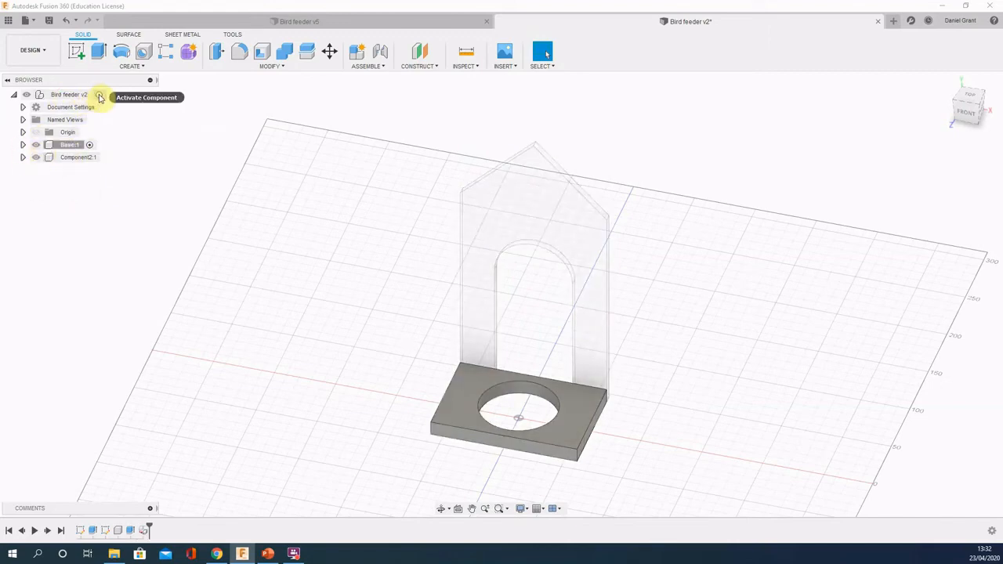
click(101, 95)
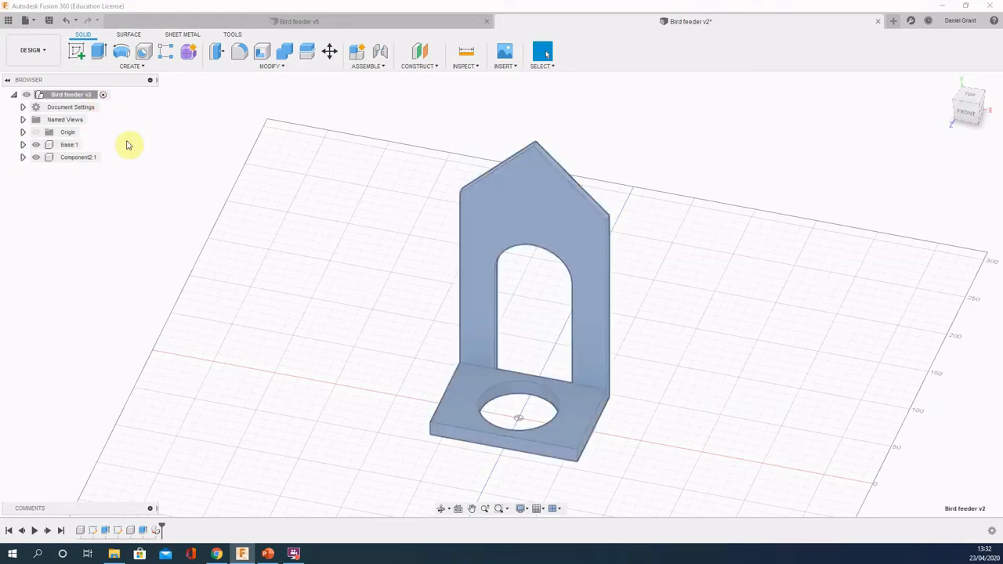
click(81, 159)
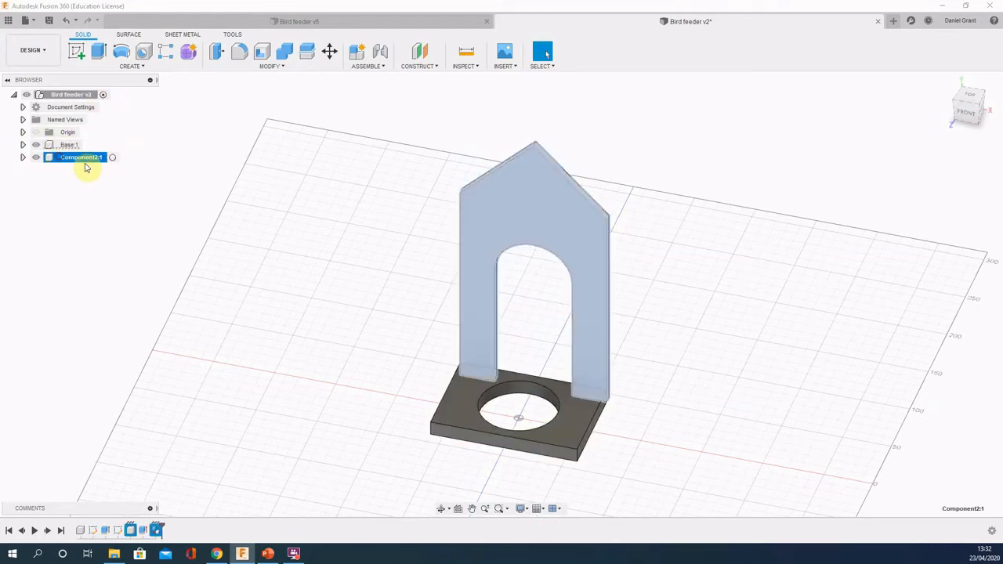
click(161, 157)
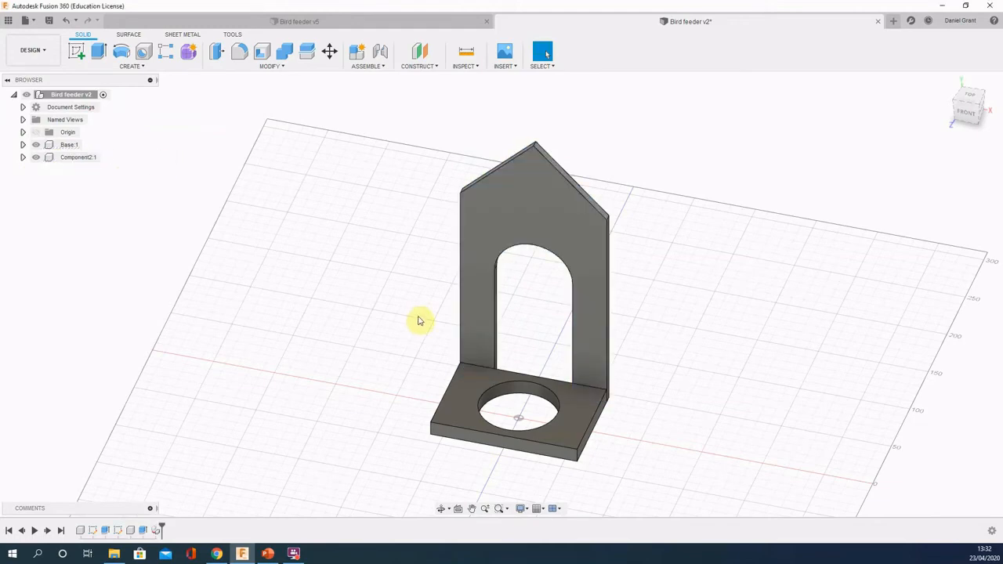
shift+middle_drag(417, 320, 392, 329)
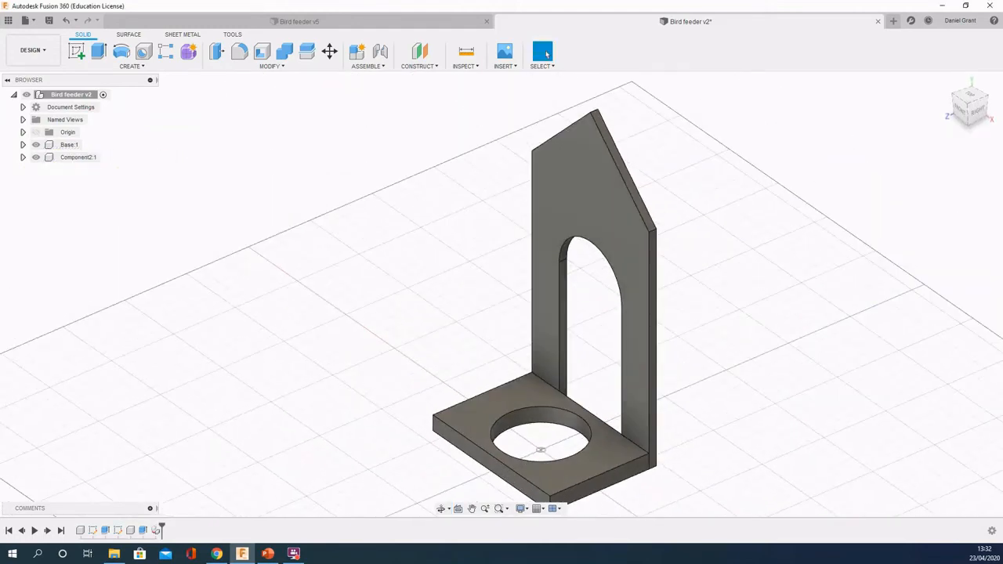
key(alt+Tab)
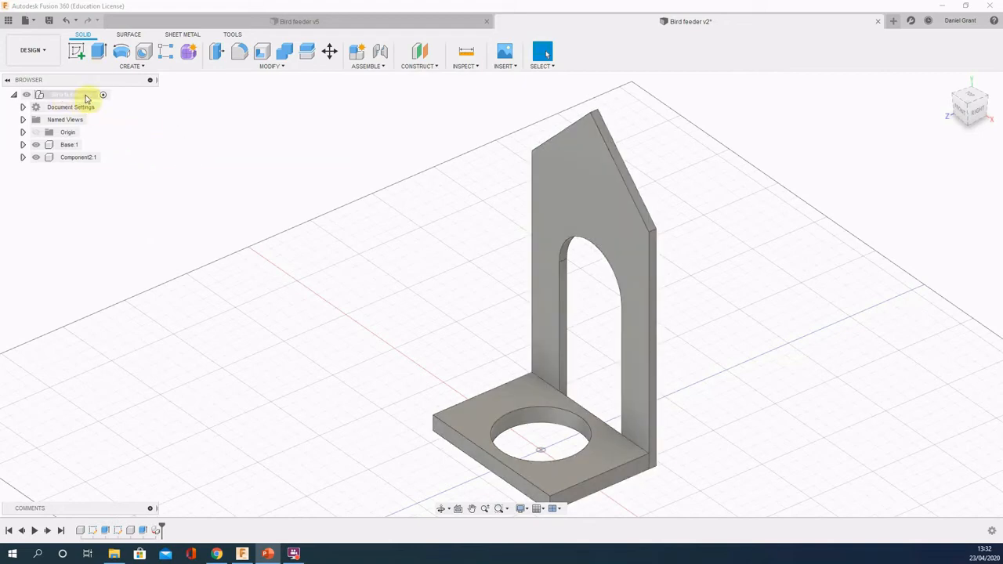
middle_drag(314, 311, 236, 300)
scroll(237, 299, down, 1)
middle_drag(285, 260, 301, 258)
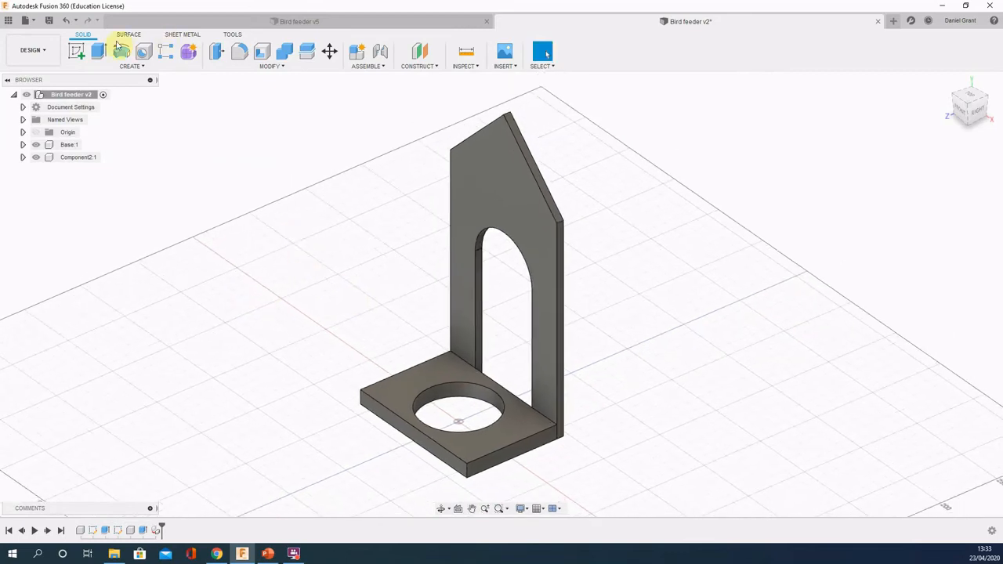
Step: Create a new component under the top-level Bird feeder assembly and name it Roof
right_click(76, 97)
click(108, 104)
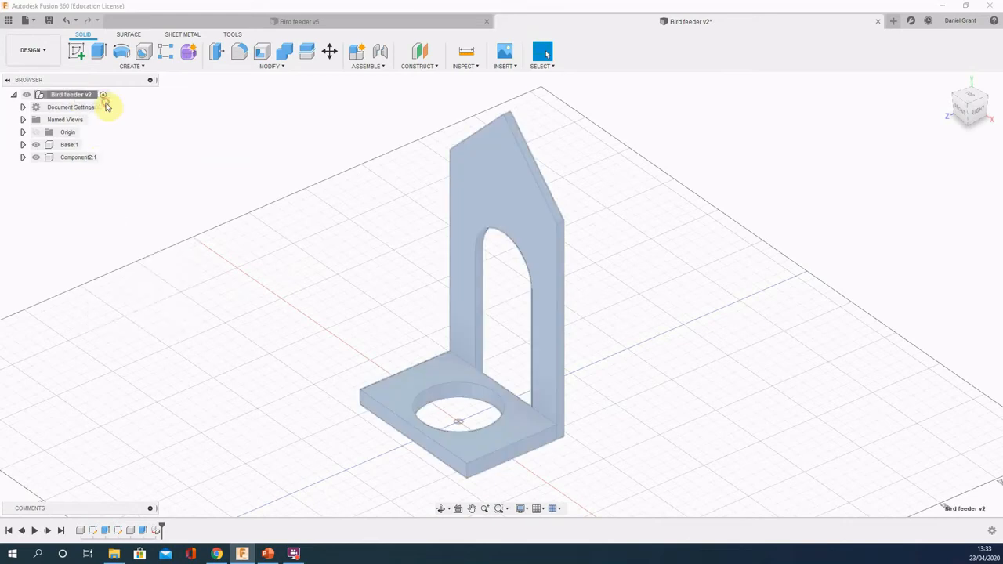
click(83, 174)
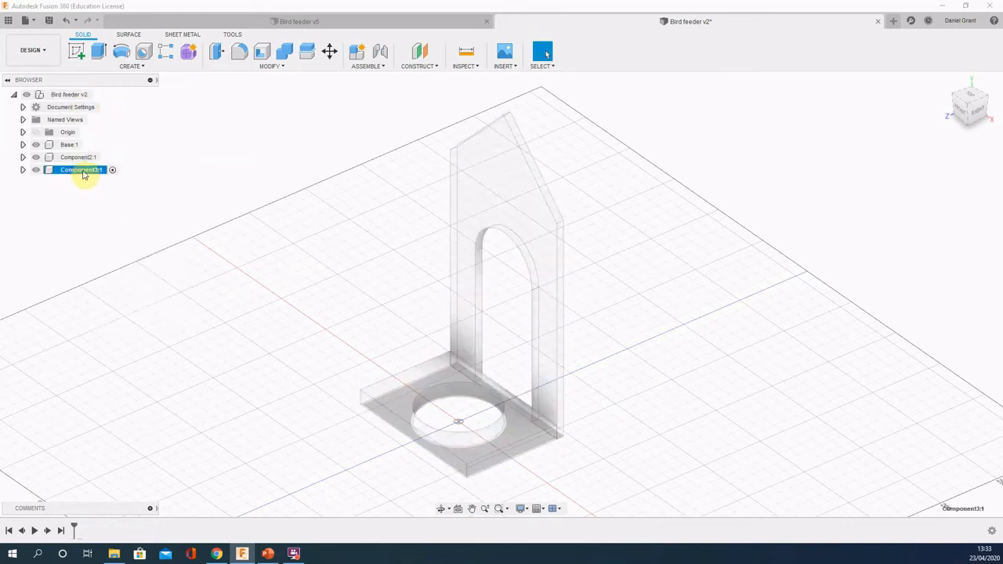
key(Return)
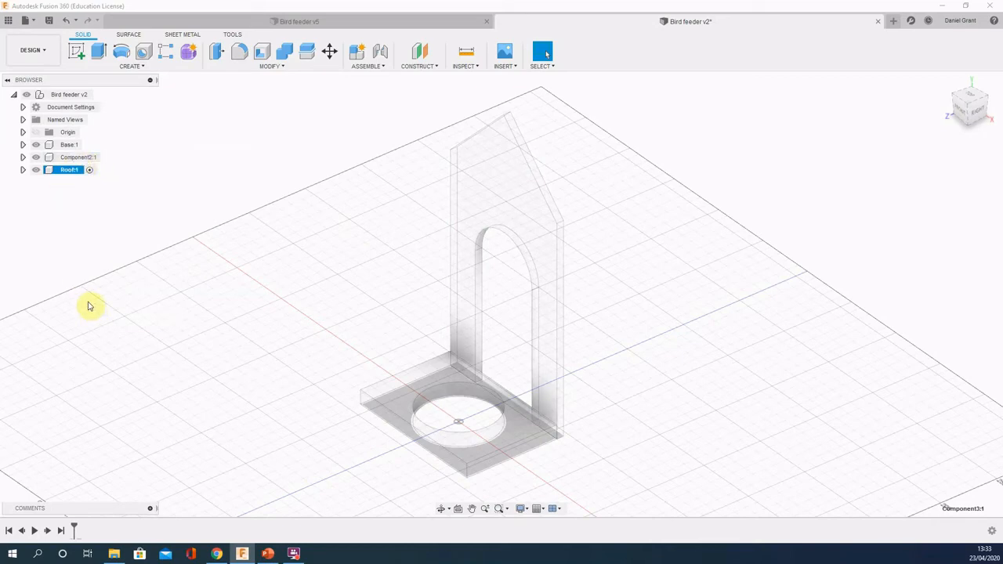
Step: Start a sketch on the front face of the back panel for the Roof component, viewed square-on at the peak
click(76, 51)
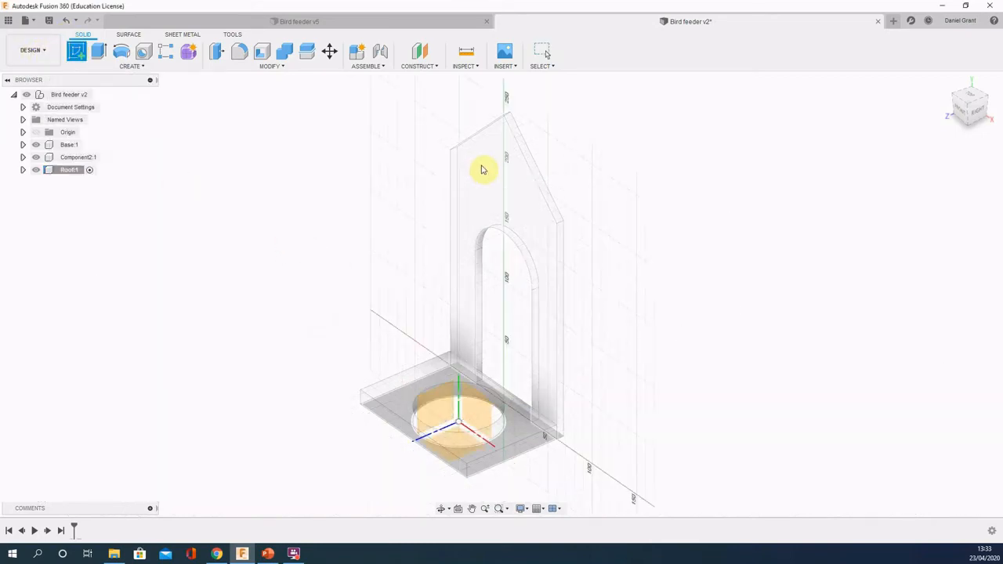
click(477, 164)
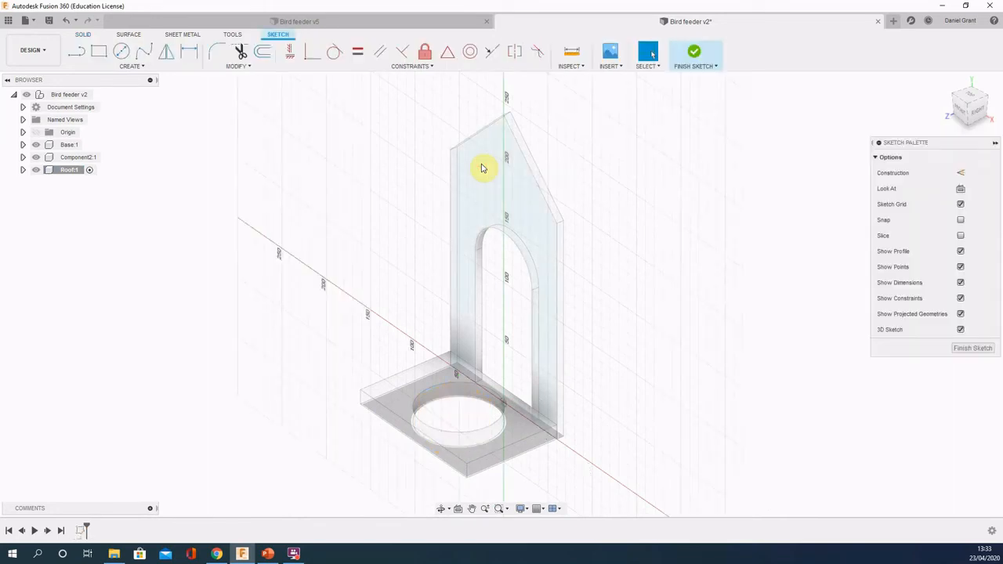
click(960, 190)
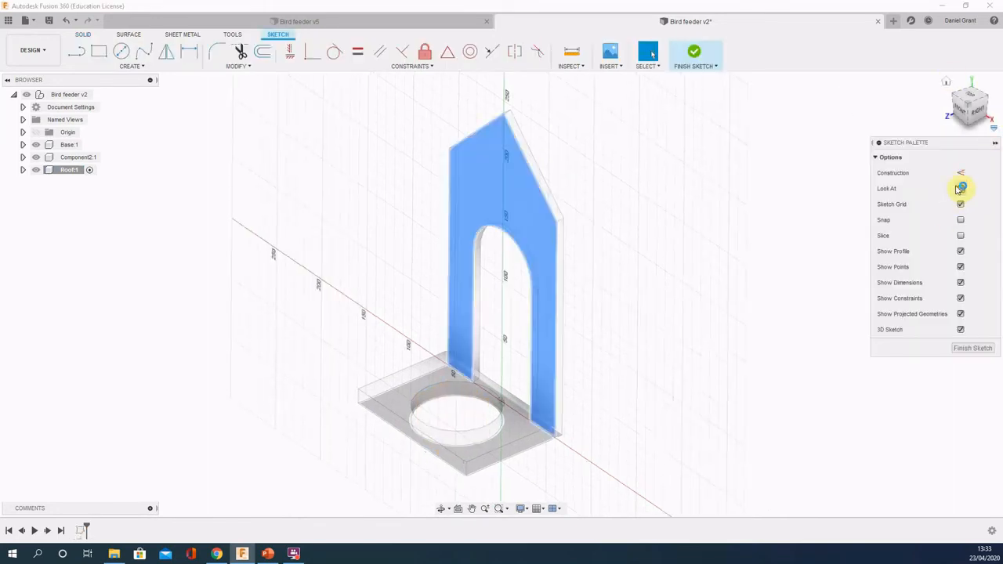
middle_drag(513, 152, 430, 361)
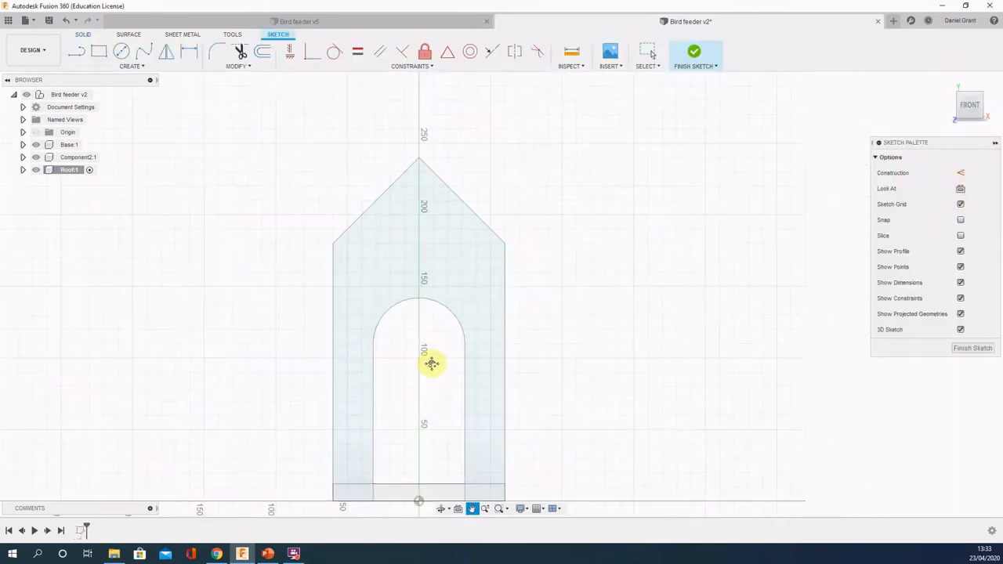
scroll(421, 215, up, 5)
scroll(396, 213, up, 1)
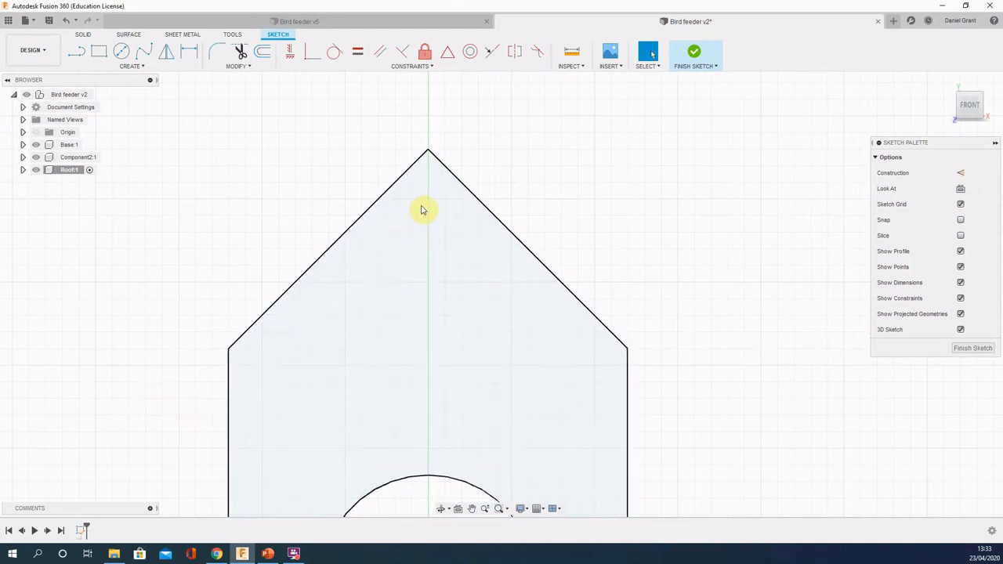
Step: Sketch a 3-point rectangle from the panel's peak down along its left slope, 120 mm long and 12 mm thick toward the inside
click(130, 65)
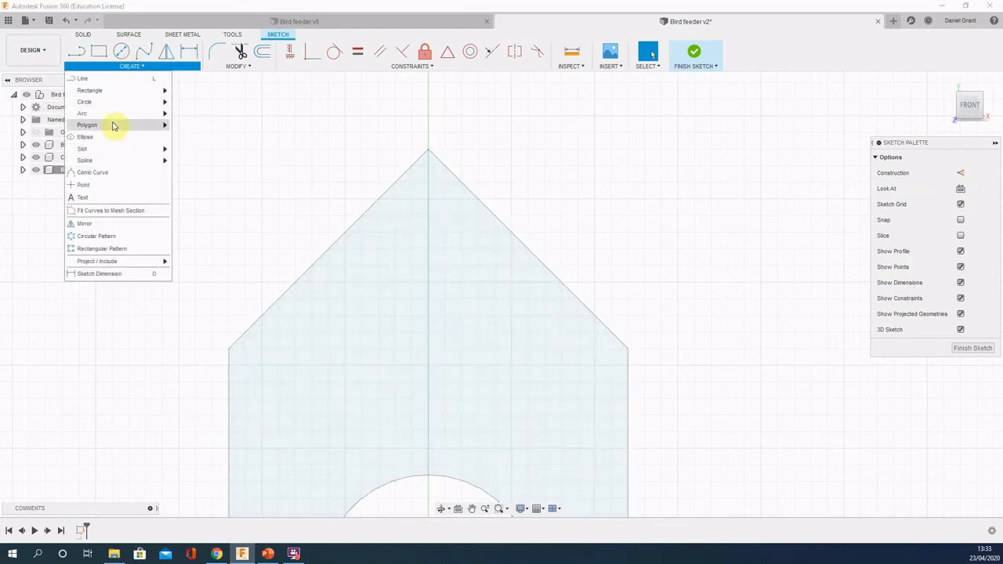
mouse_move(149, 90)
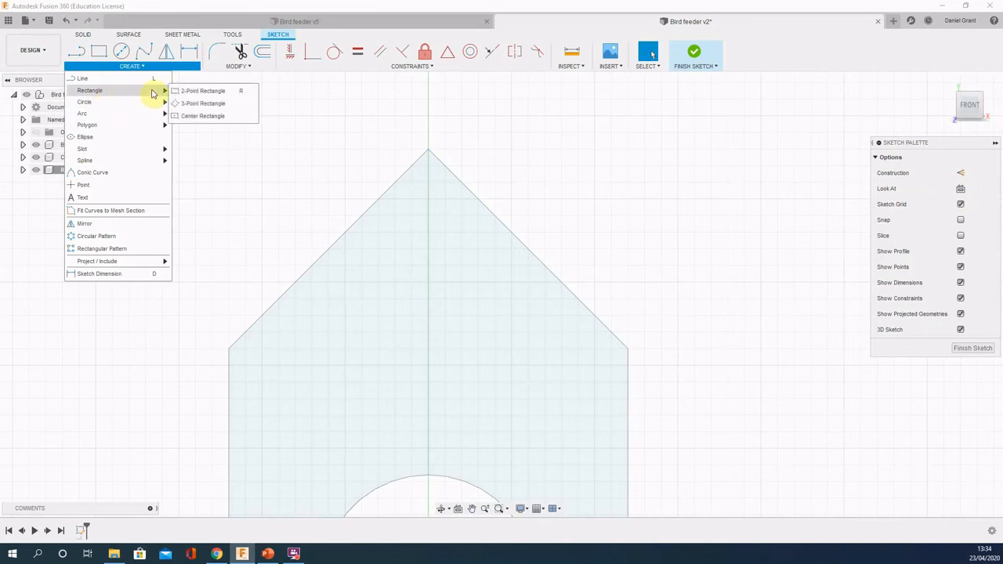
click(201, 104)
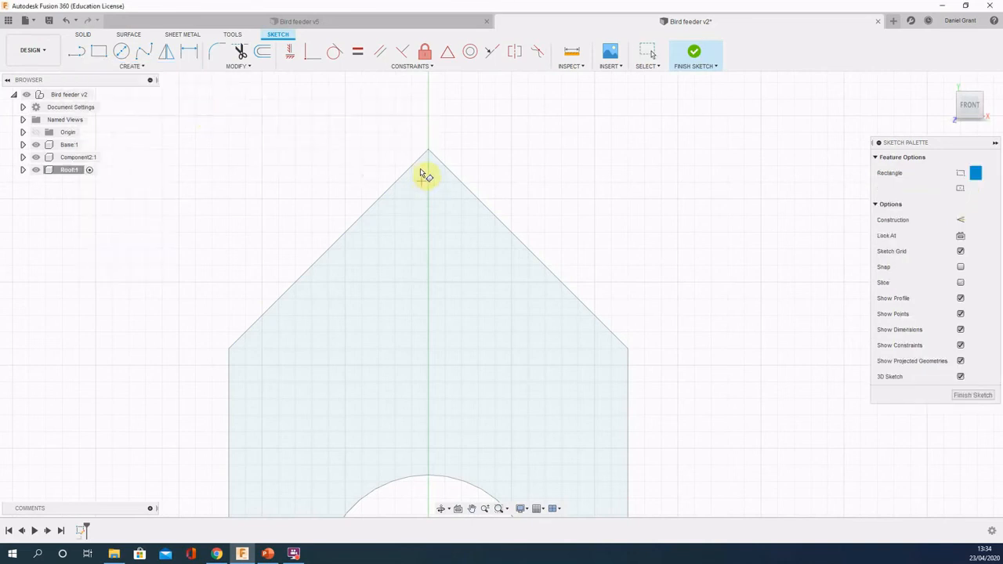
click(428, 150)
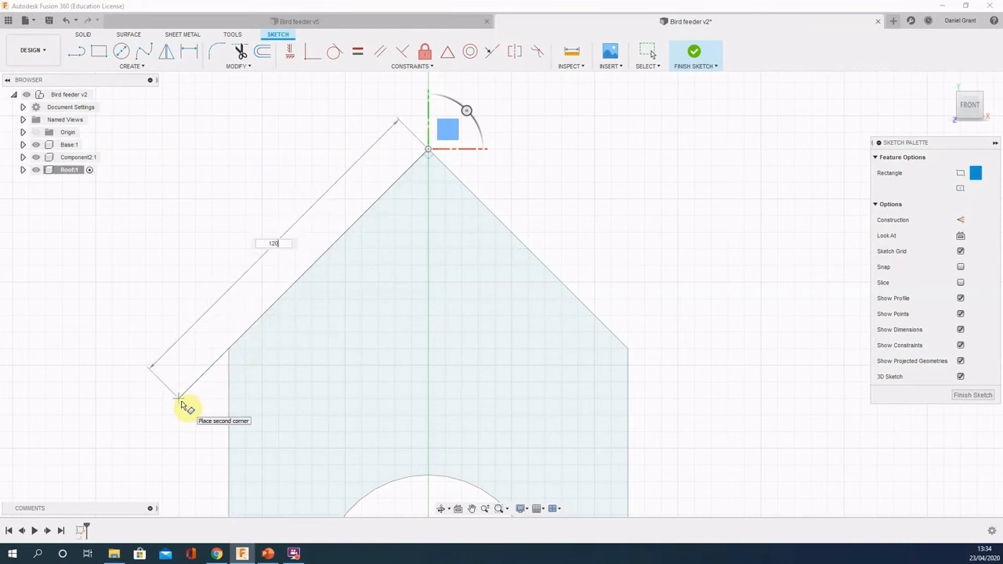
key(Tab)
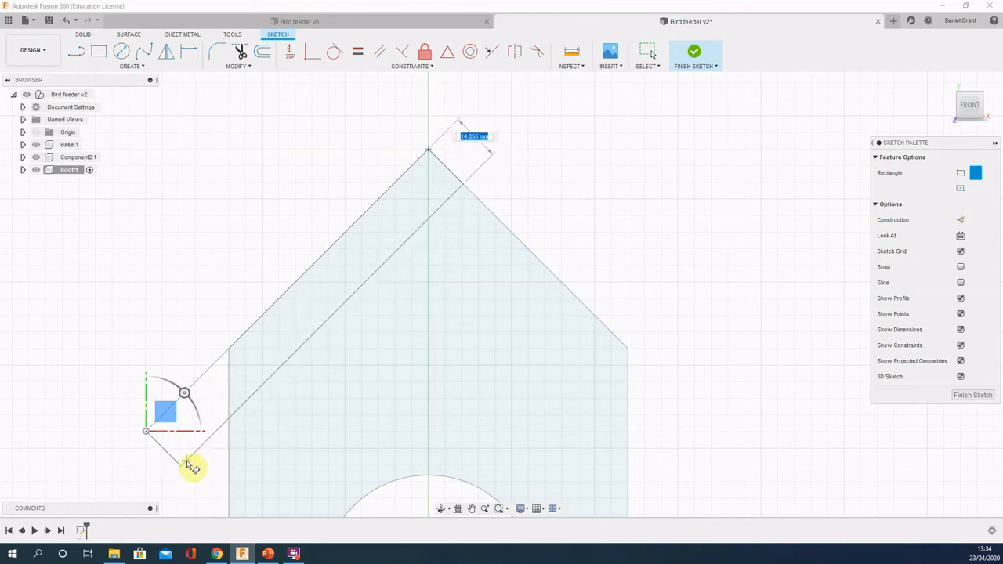
text(2)
key(Tab)
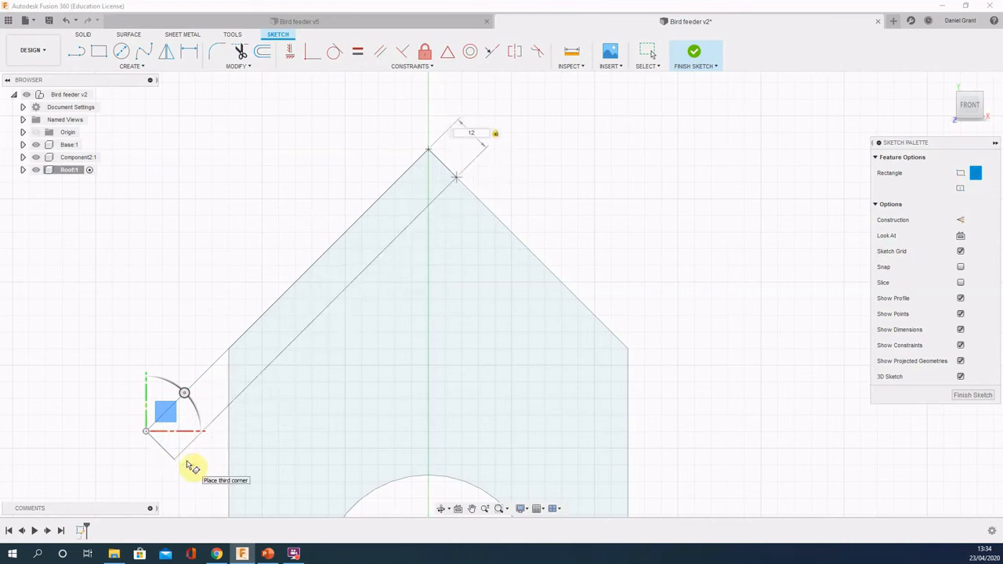
click(186, 463)
key(Escape)
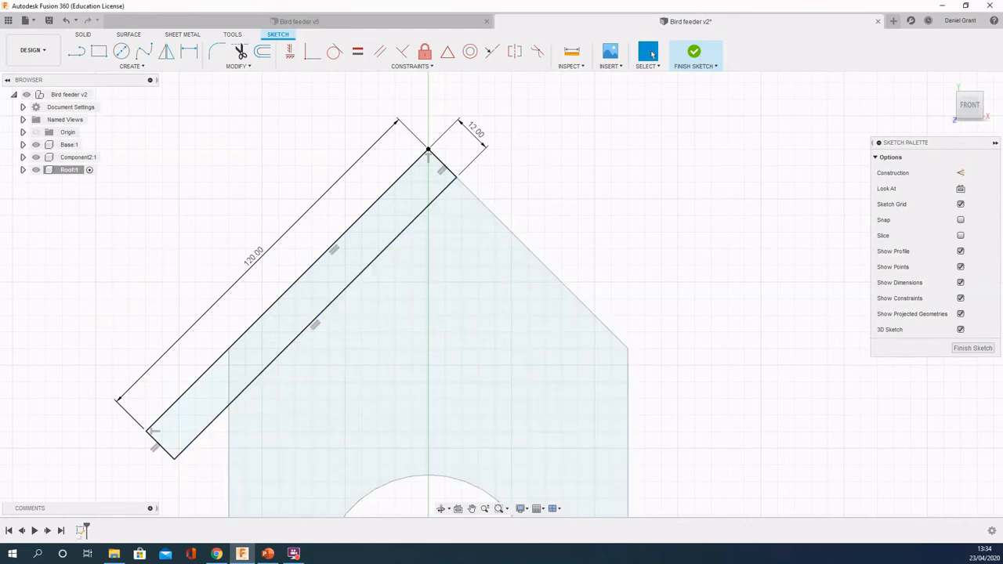
Step: Draw a vertical mitre line from the panel's peak down to the lower long edge of the roof rectangle
click(74, 51)
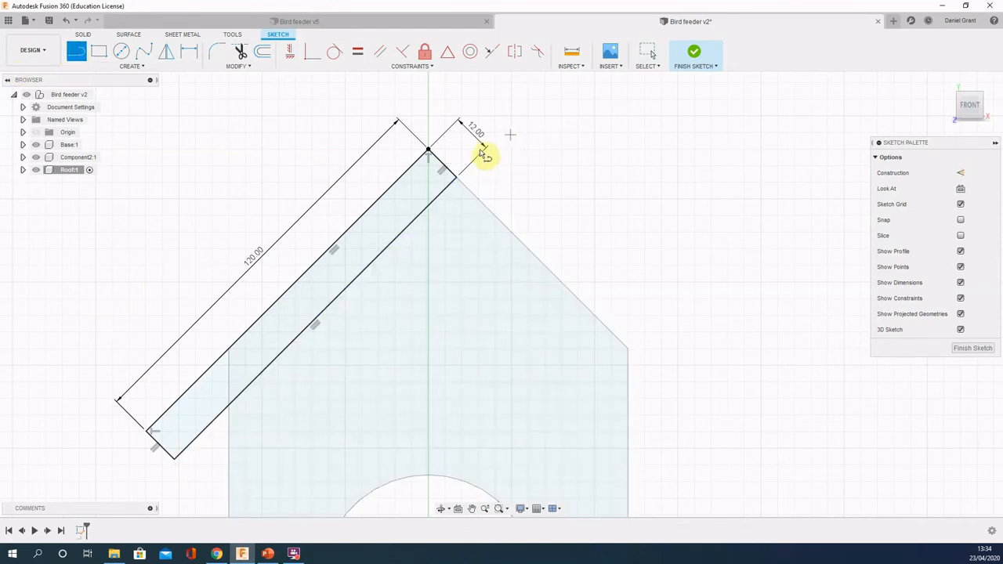
click(429, 149)
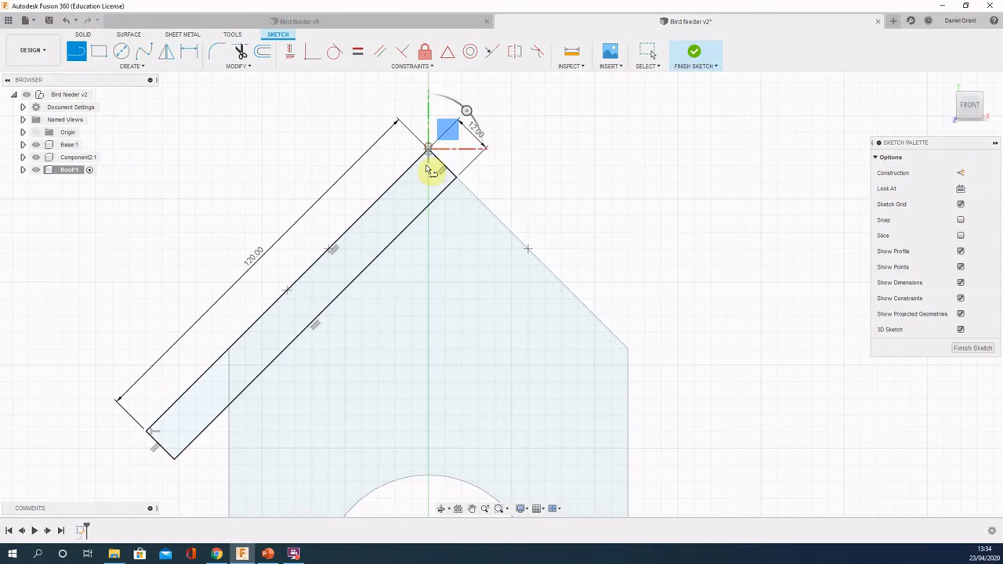
click(429, 207)
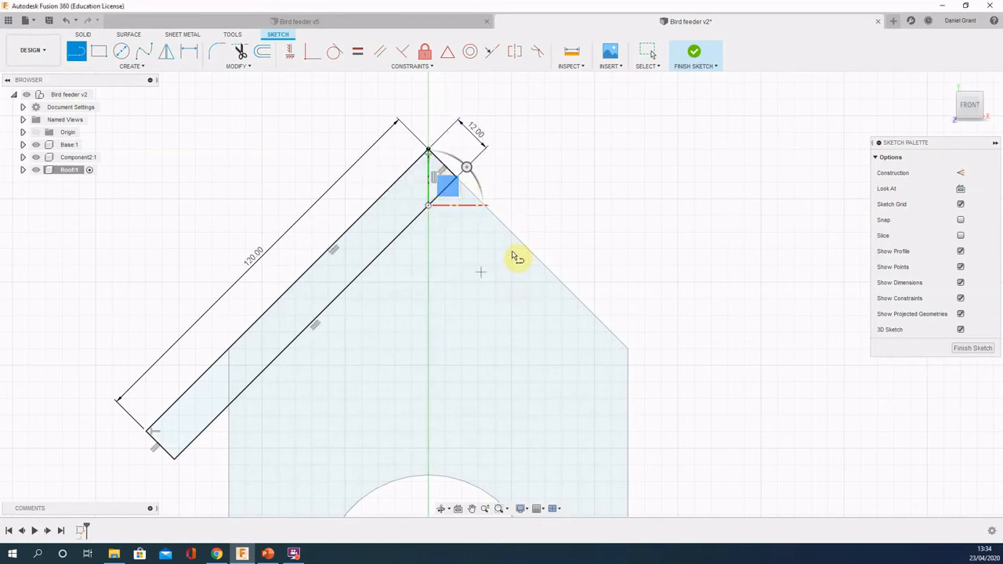
Step: Extrude the two roof profiles below the mitre line 80 mm forward from the back panel as a new body
right_click(655, 220)
click(689, 204)
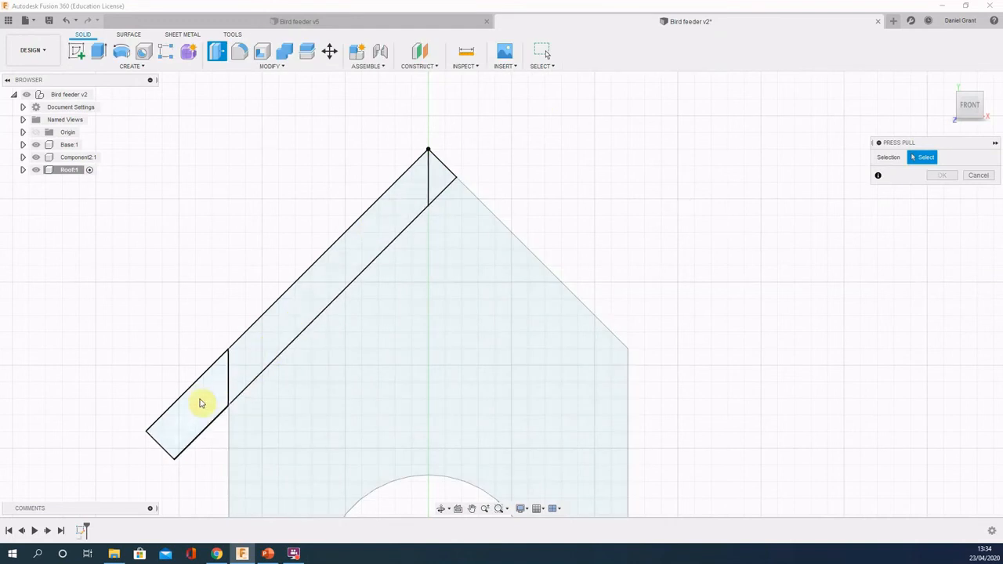
click(273, 324)
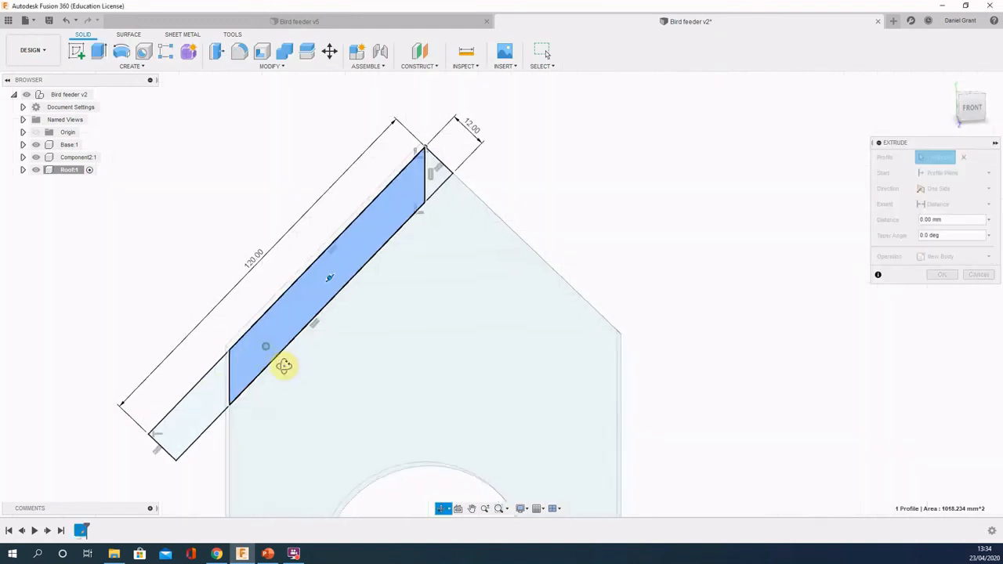
drag(323, 270, 342, 287)
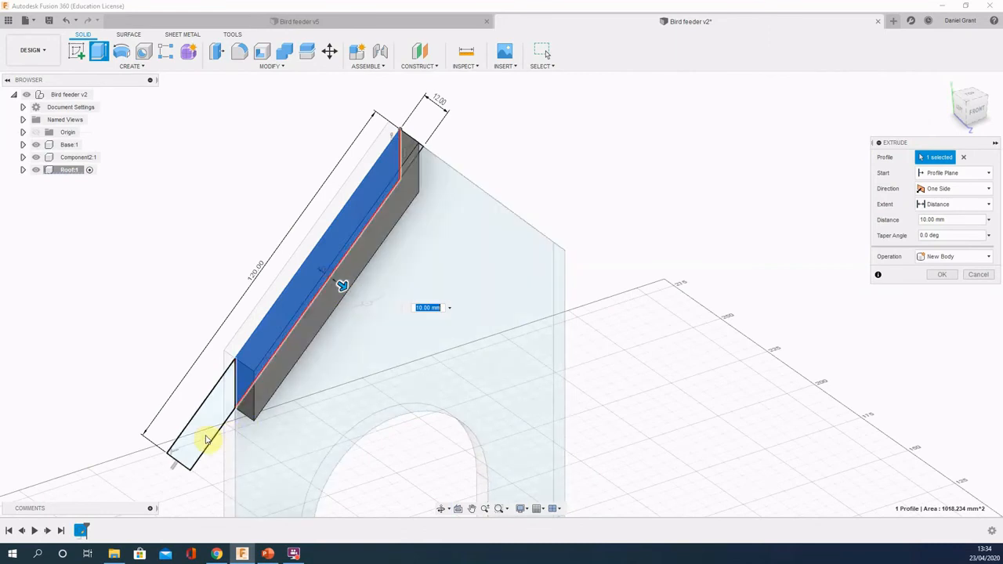
click(221, 431)
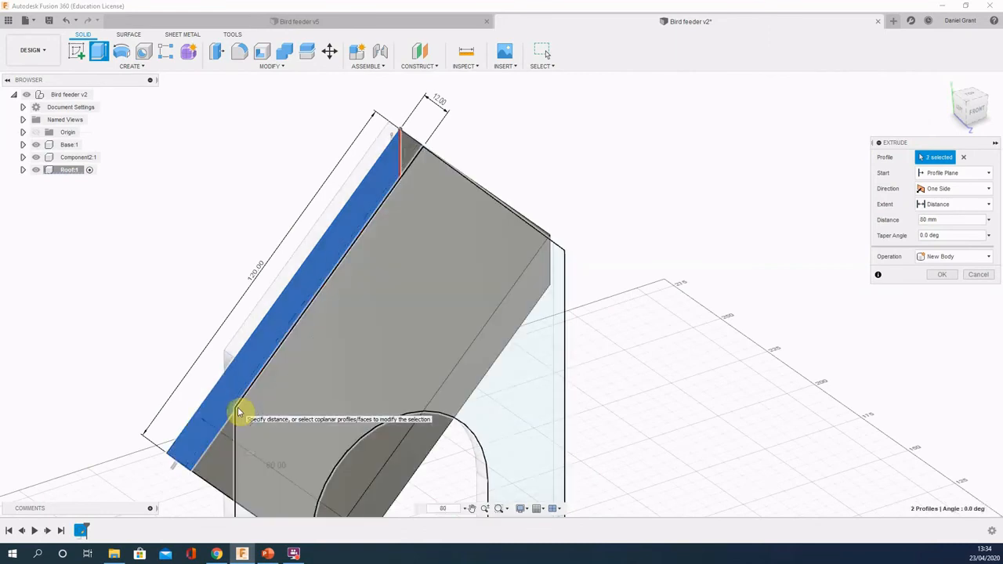
key(Return)
mouse_move(586, 315)
shift+middle_down()
mouse_move(477, 321)
mouse_move(810, 314)
shift+middle_up()
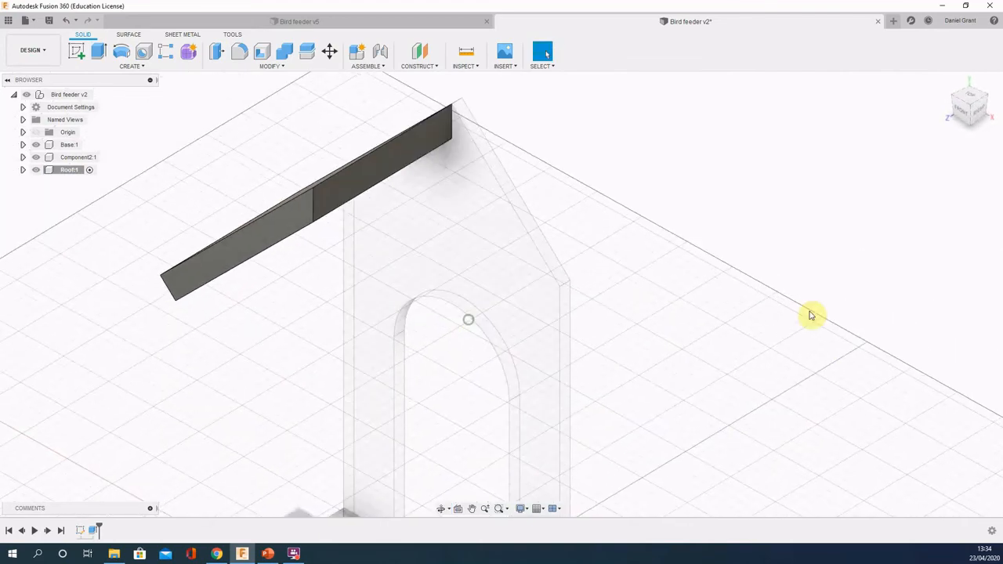
shift+middle_drag(125, 249, 124, 263)
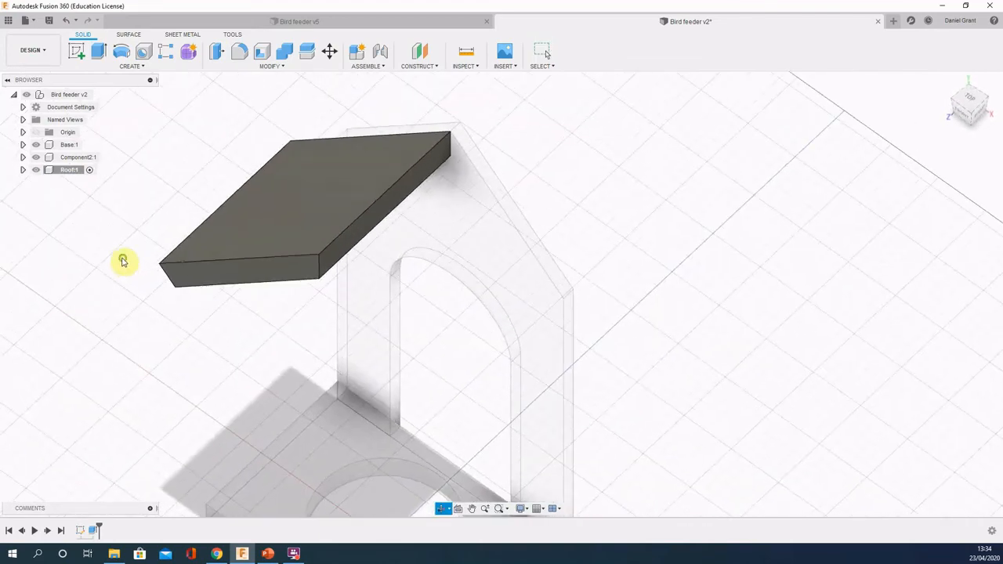
Step: Rename the back panel component, Component2, as Back
key(alt+Tab)
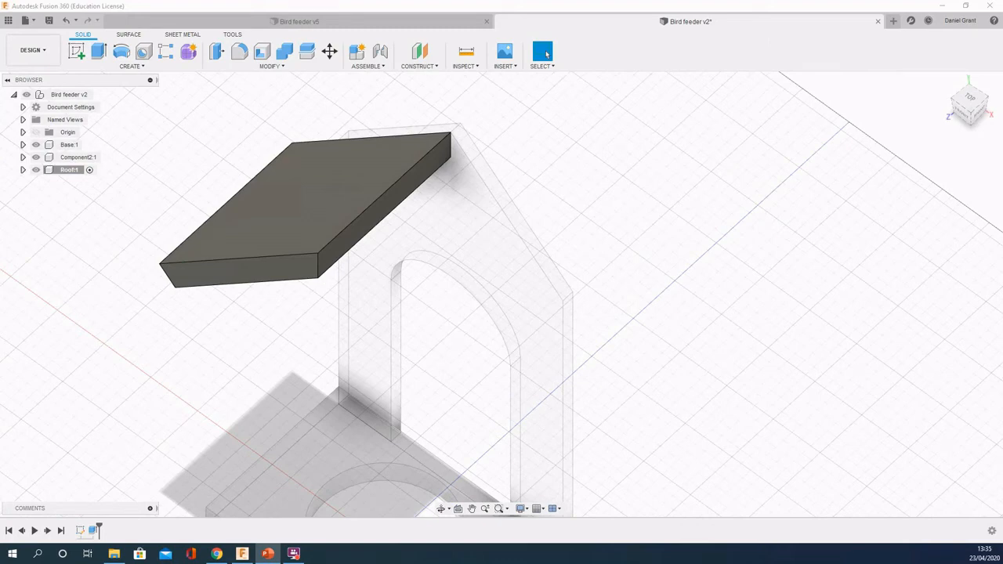
click(70, 158)
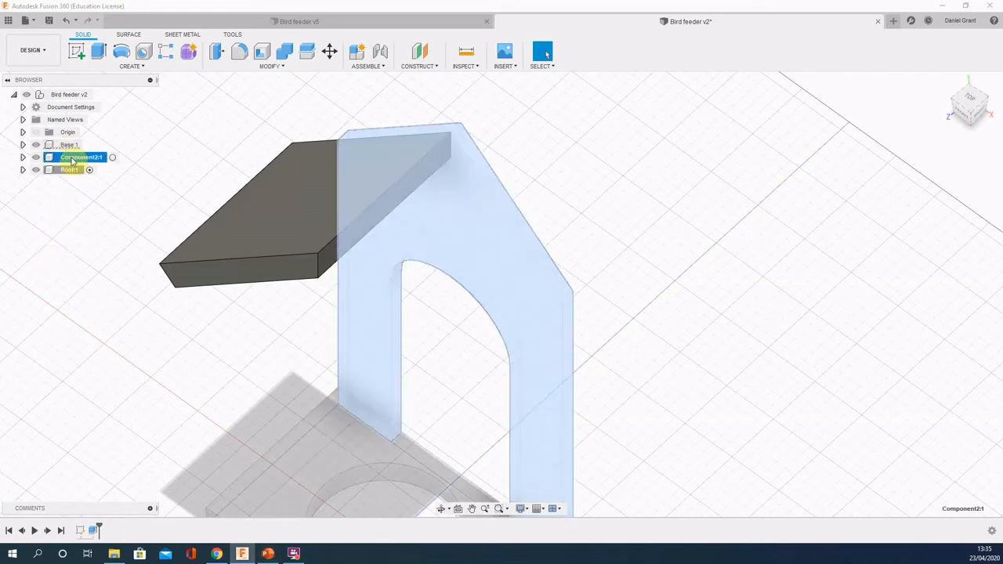
double_click(70, 158)
key(Return)
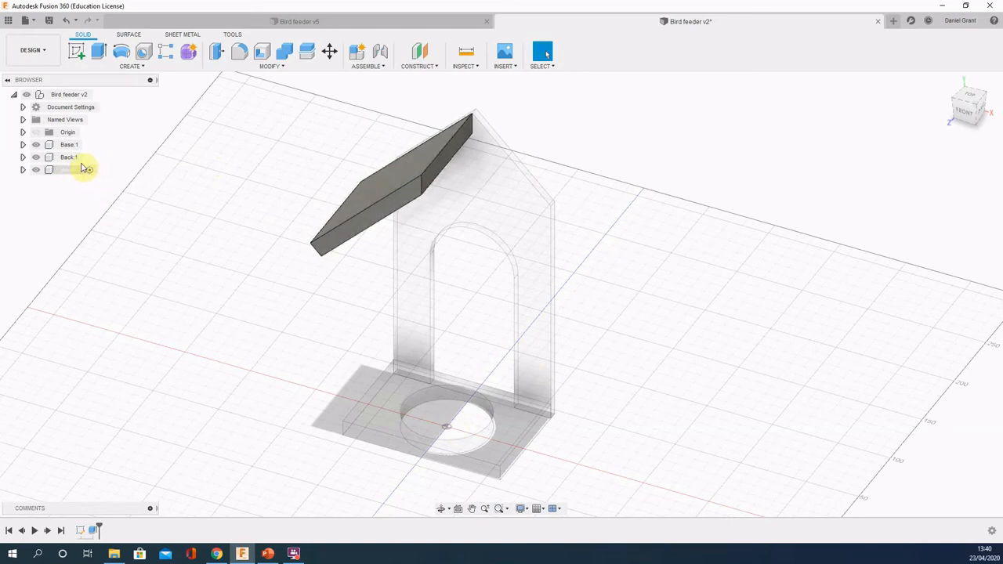
Step: Activate the Back, Base and Roof components in turn, ending with the top-level Bird feeder v2 assembly active
click(89, 157)
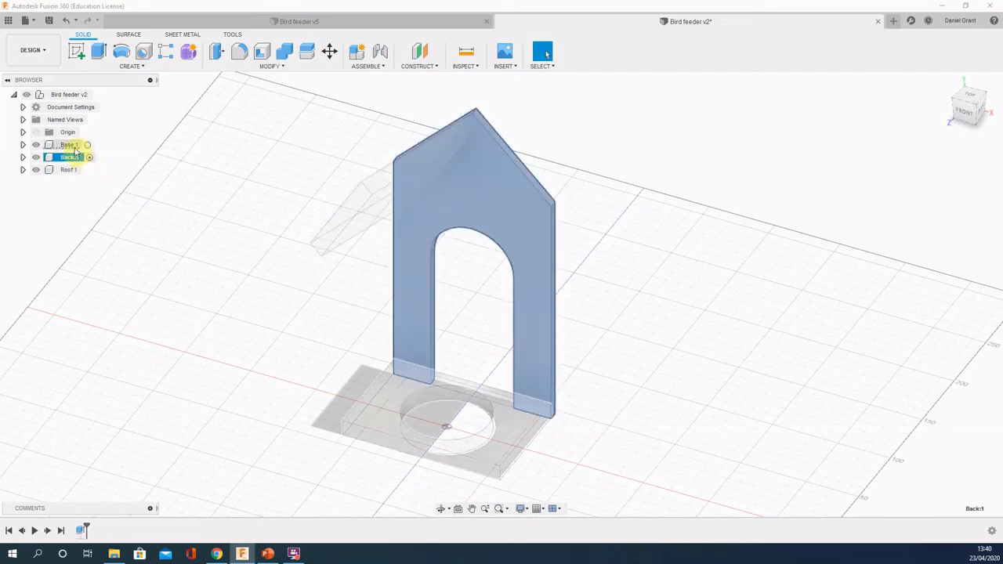
click(89, 145)
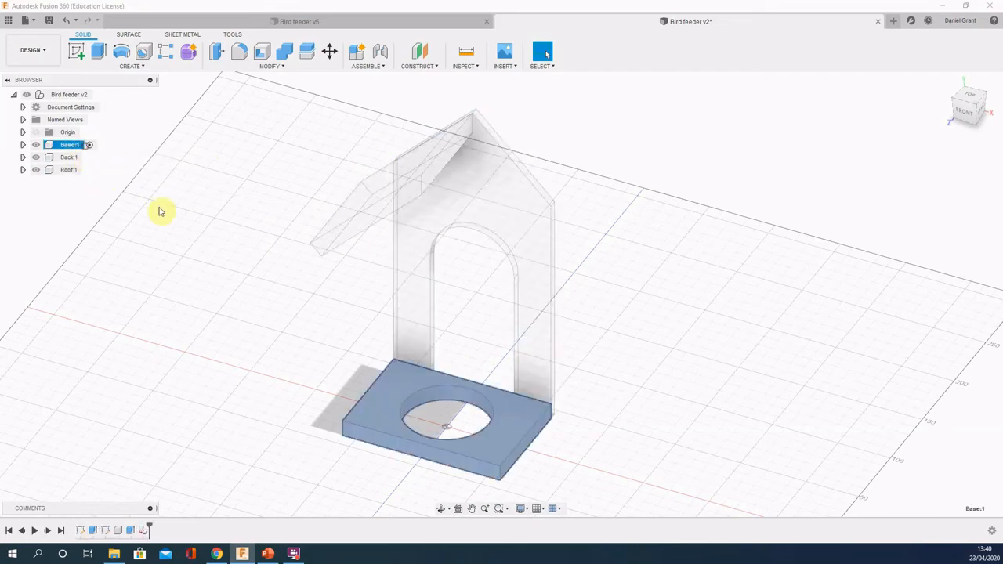
click(88, 170)
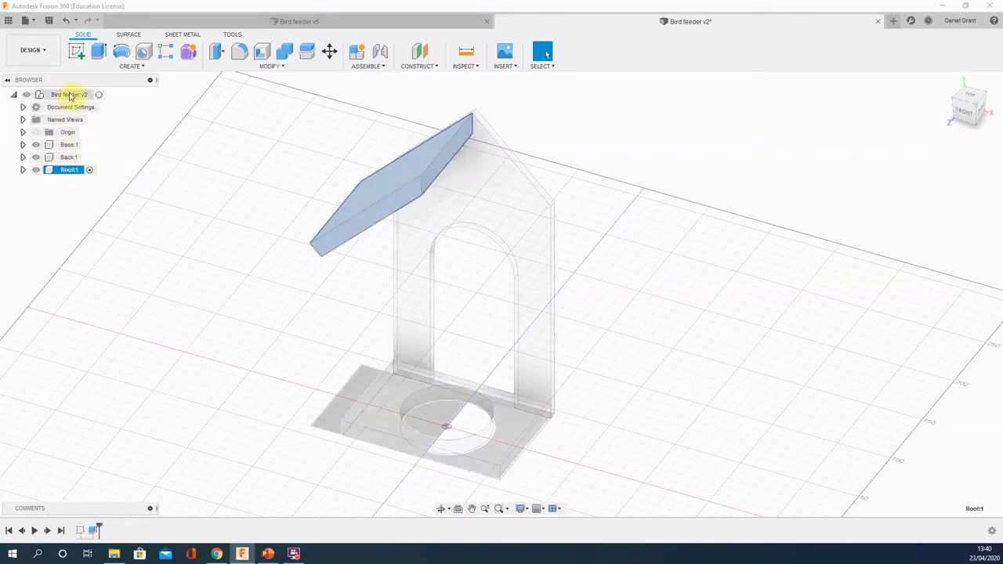
click(99, 94)
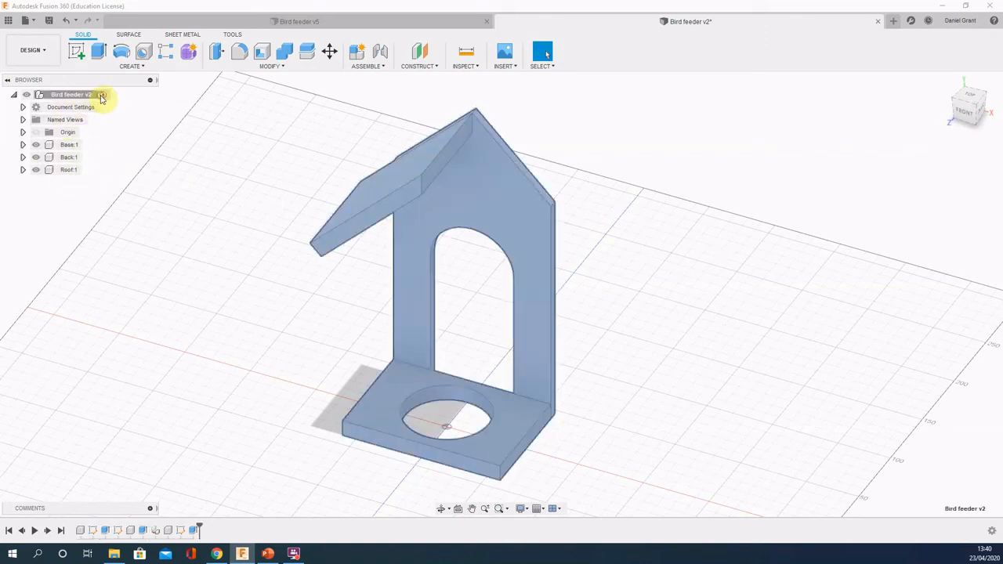
Step: Copy the Roof component and paste it as a new component in Bird feeder v2, rotated 180° about Y
right_click(68, 170)
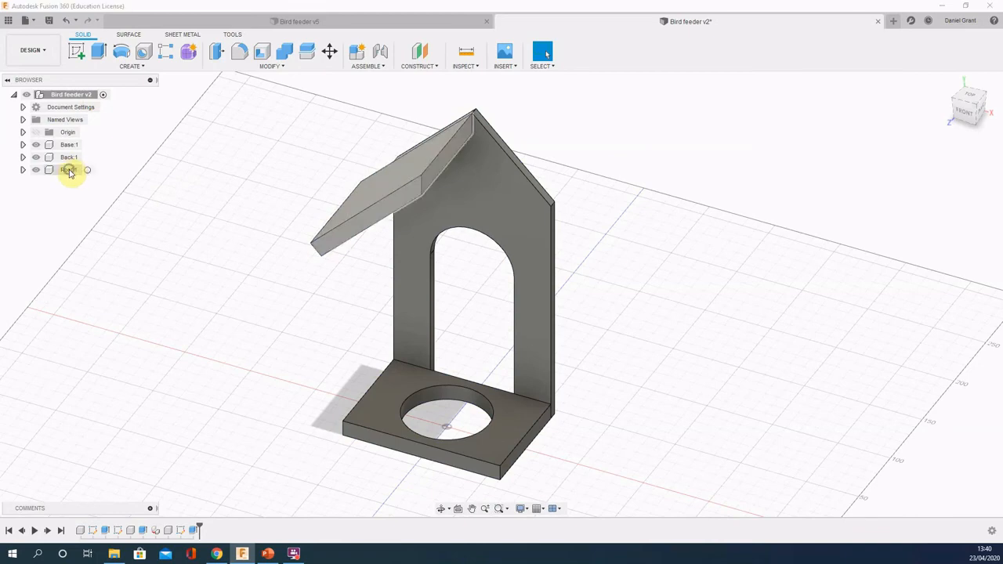
click(95, 351)
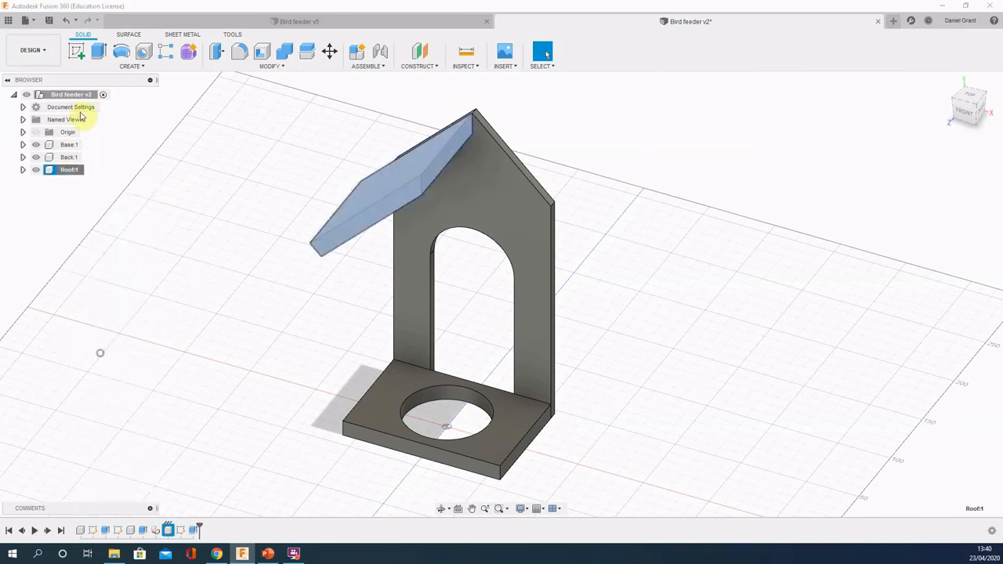
right_click(66, 95)
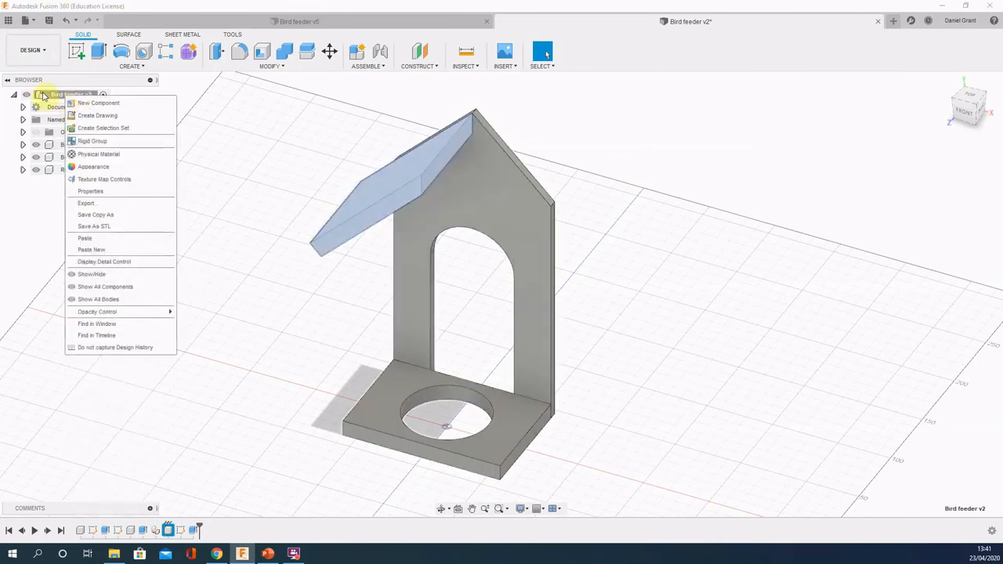
click(94, 246)
click(954, 282)
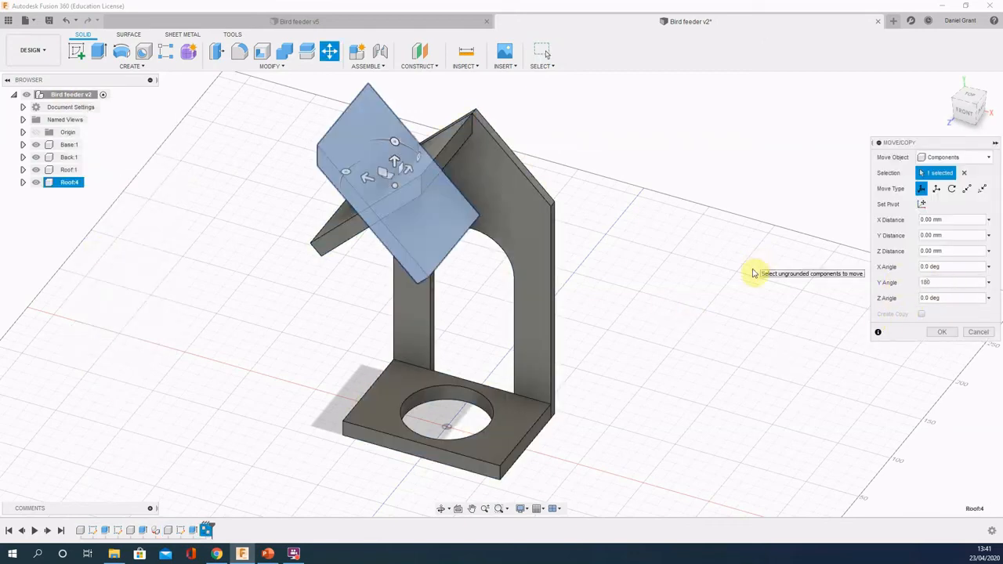
click(938, 332)
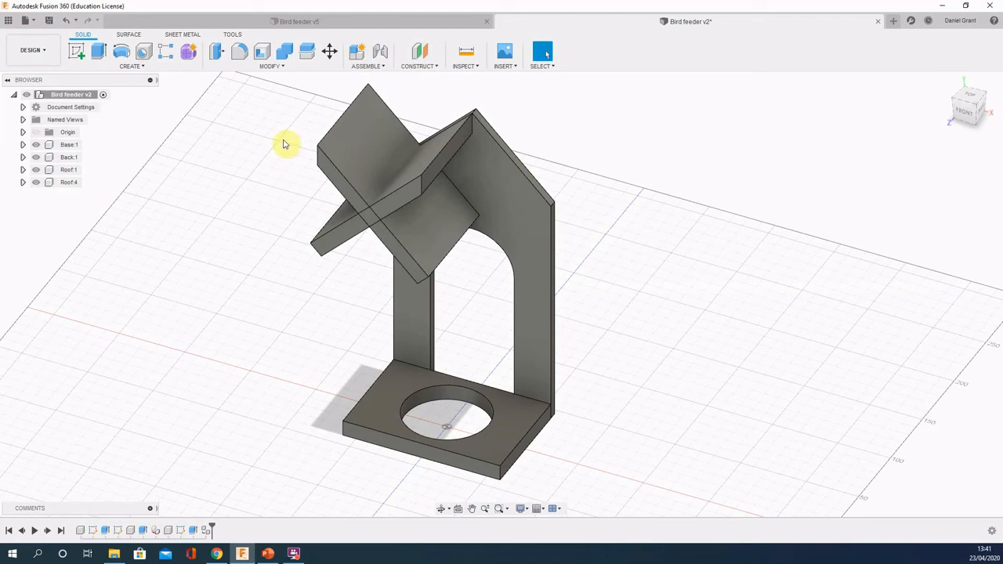
Step: Create a rigid joint between the mitred end faces of the copied and original roof panels, with a 180° alignment angle
click(381, 53)
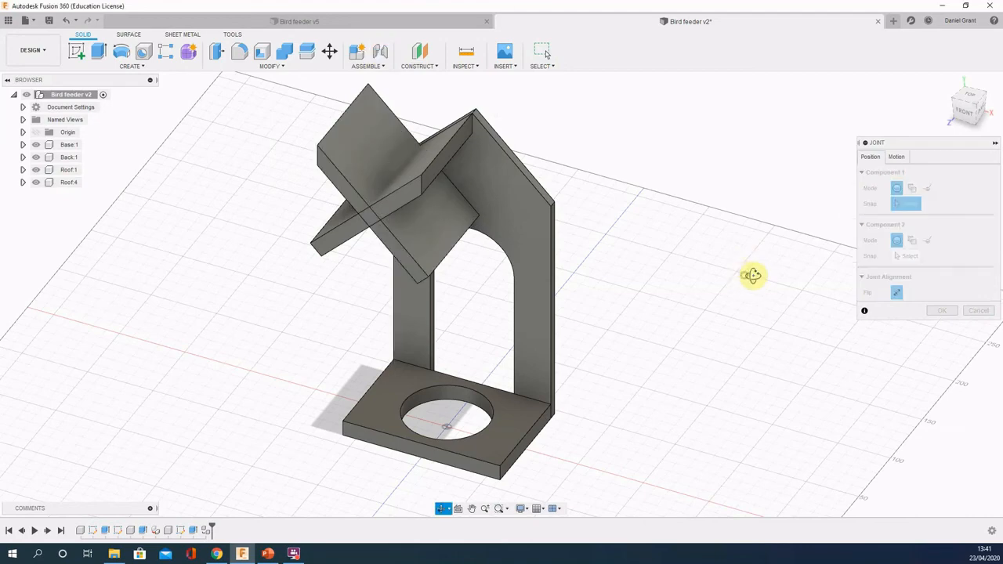
shift+middle_drag(752, 274, 790, 280)
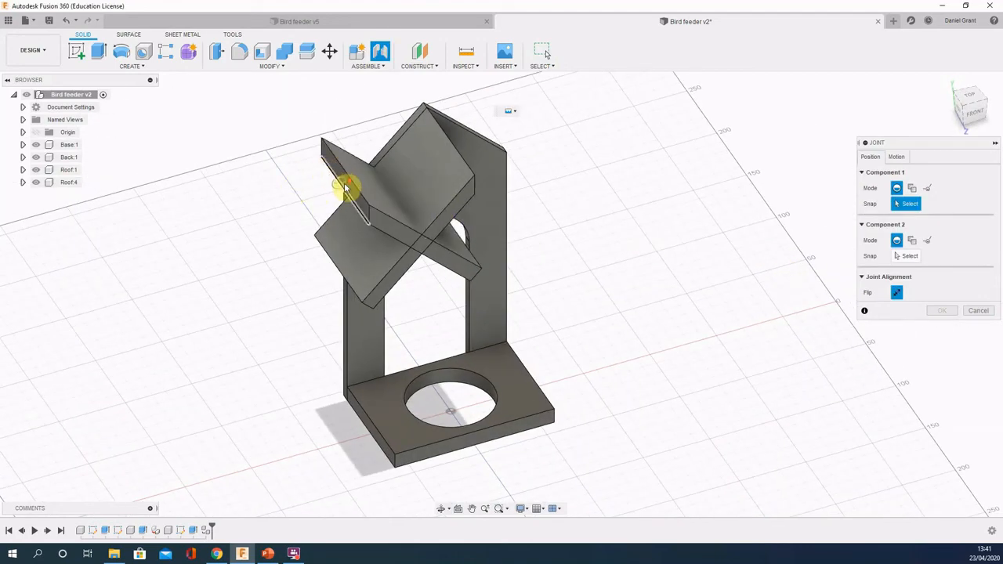
scroll(347, 183, up, 3)
shift+middle_drag(368, 223, 383, 226)
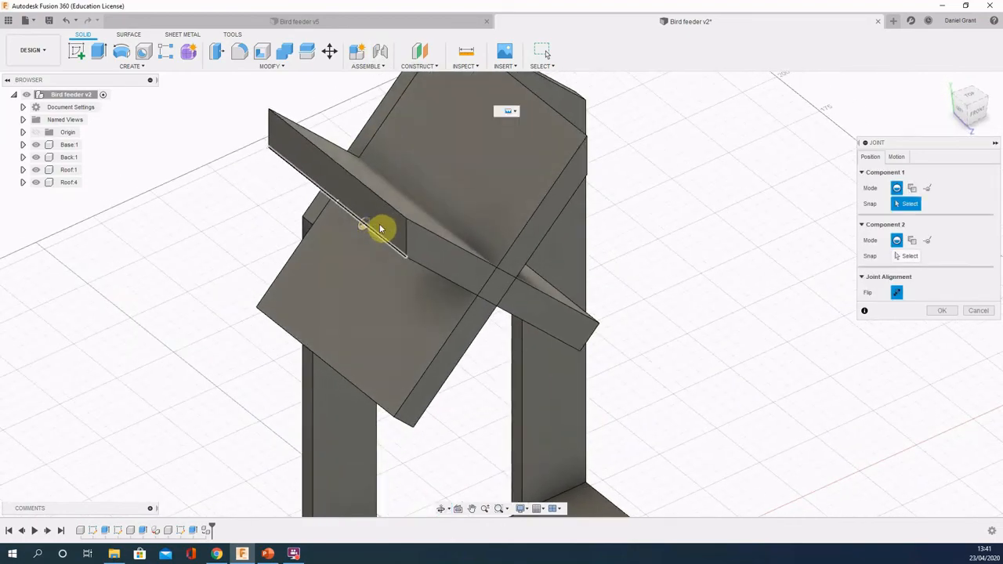
click(336, 189)
click(436, 229)
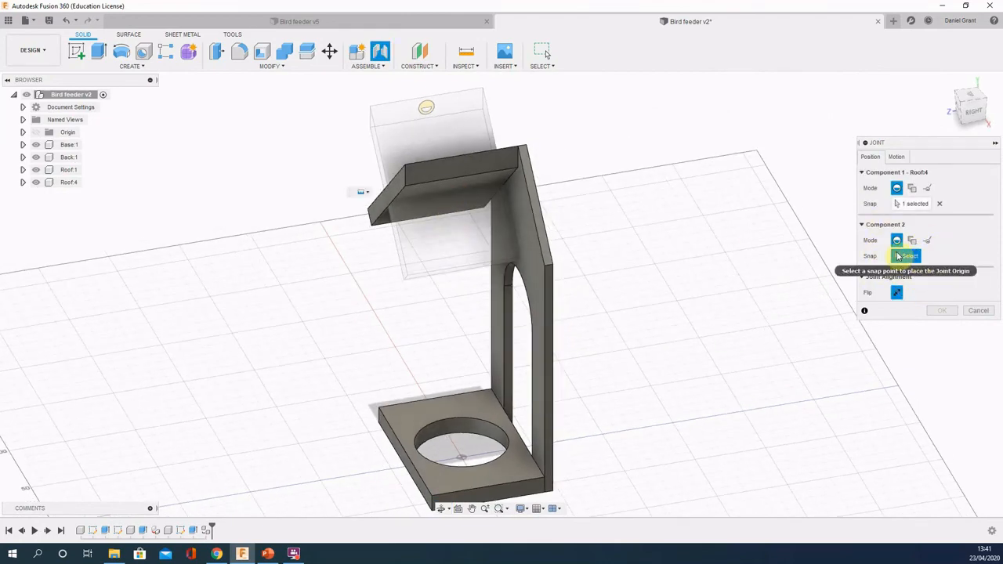
click(459, 169)
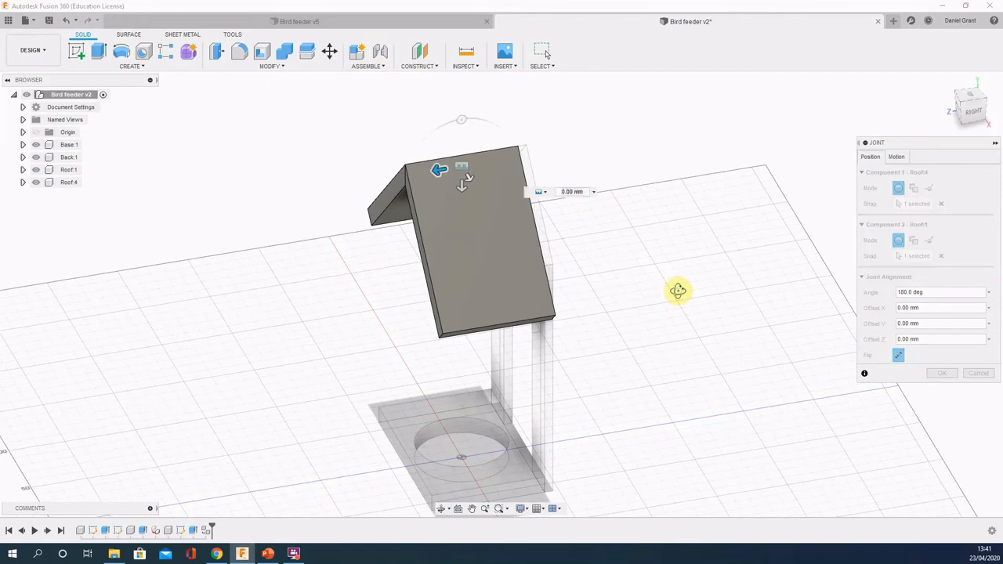
click(942, 374)
shift+middle_drag(671, 316, 719, 312)
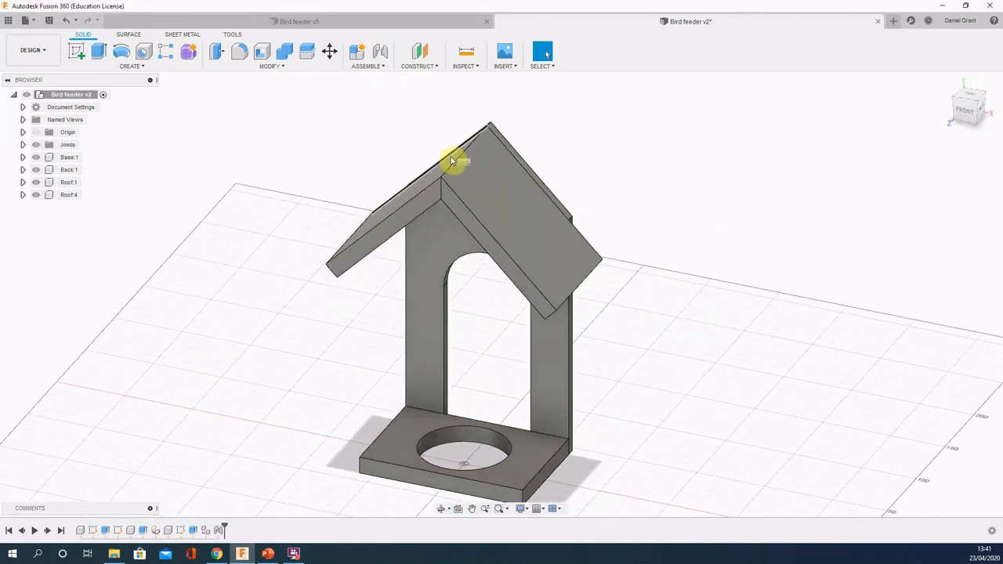
Step: Check the Joints folder's contents and hide the joints in the model
click(23, 145)
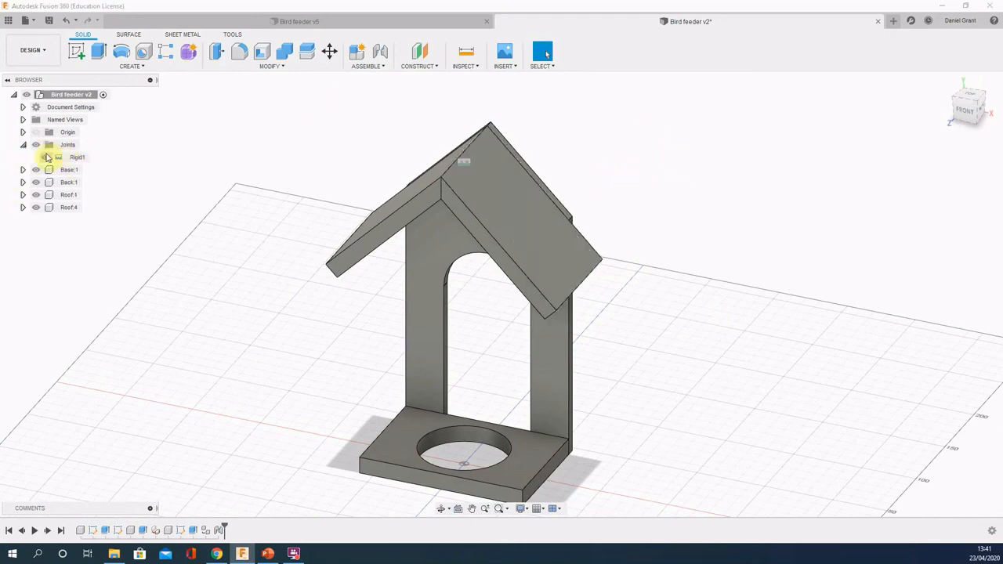
click(23, 145)
click(35, 149)
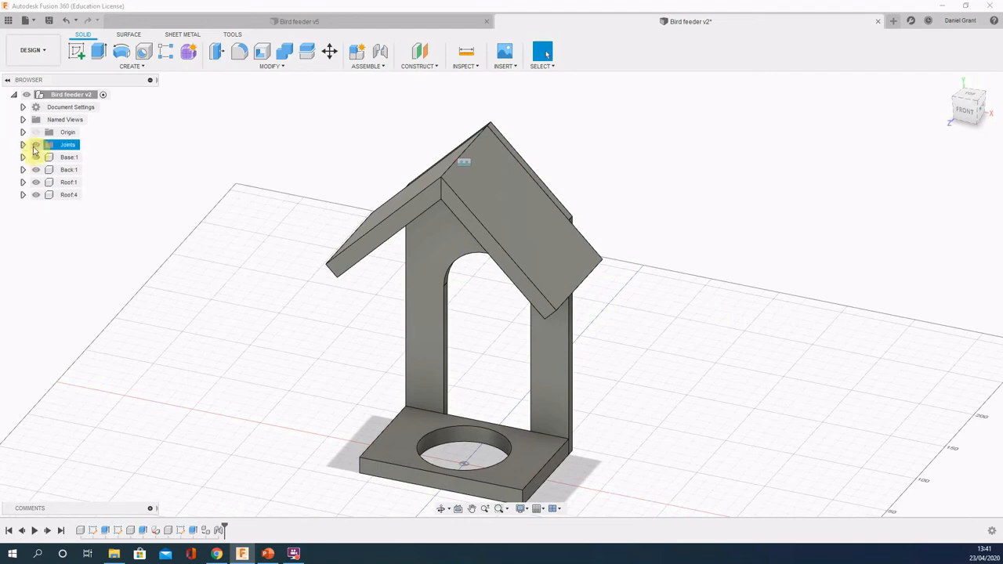
click(34, 147)
click(34, 146)
click(35, 148)
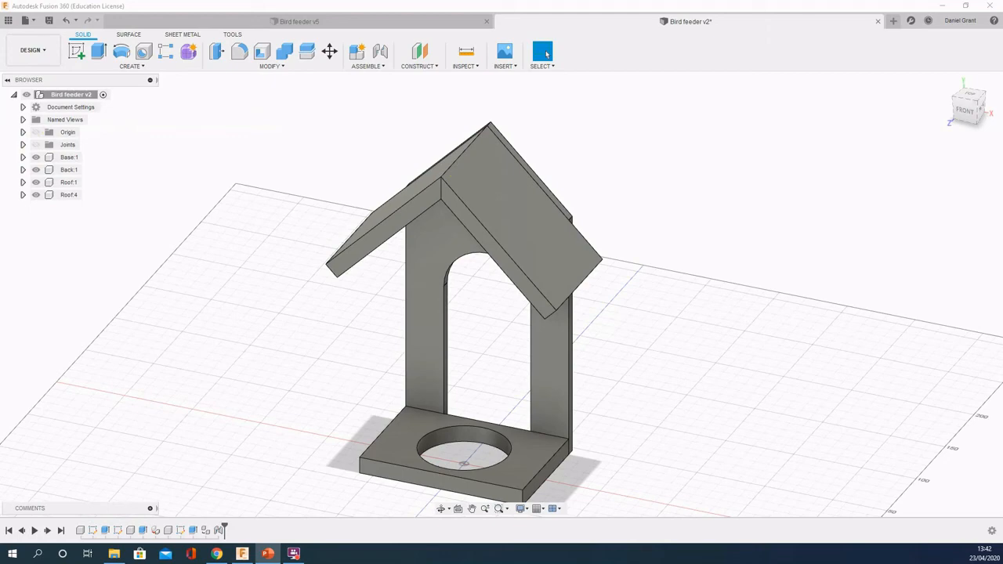
Step: Switch to the Render workspace and frame the bird feeder closer in view
click(45, 50)
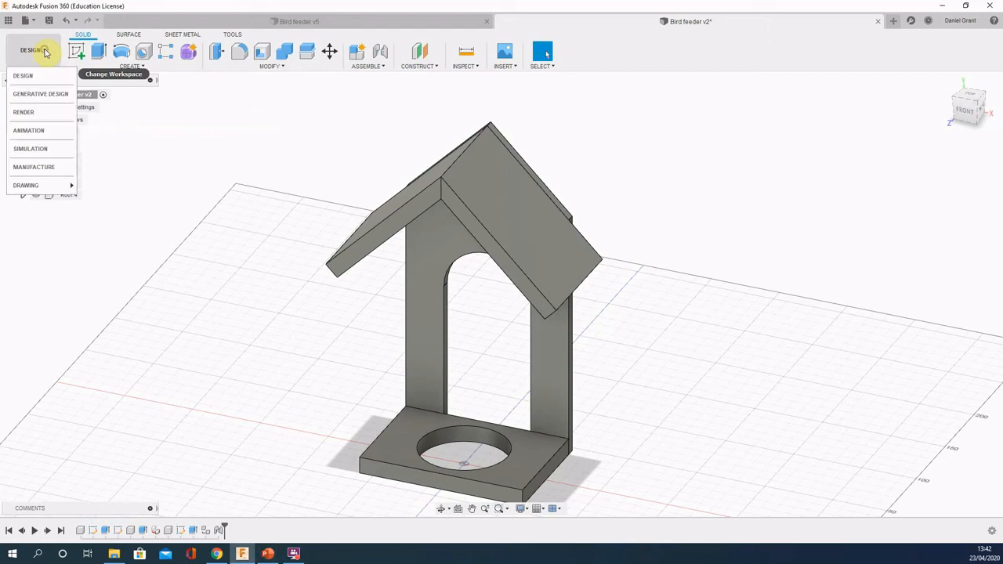
click(33, 114)
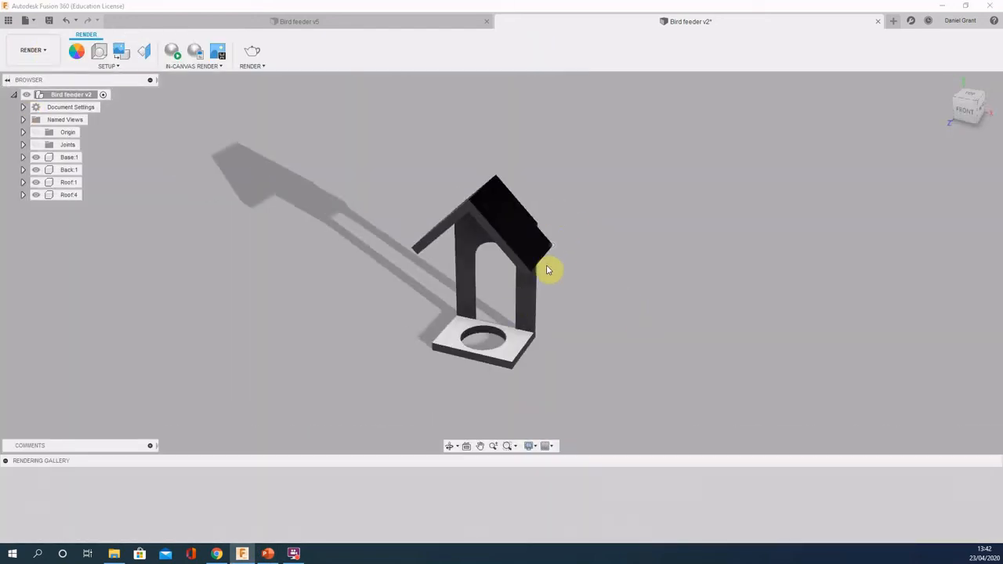
scroll(546, 264, up, 3)
scroll(549, 271, up, 1)
middle_drag(588, 284, 608, 284)
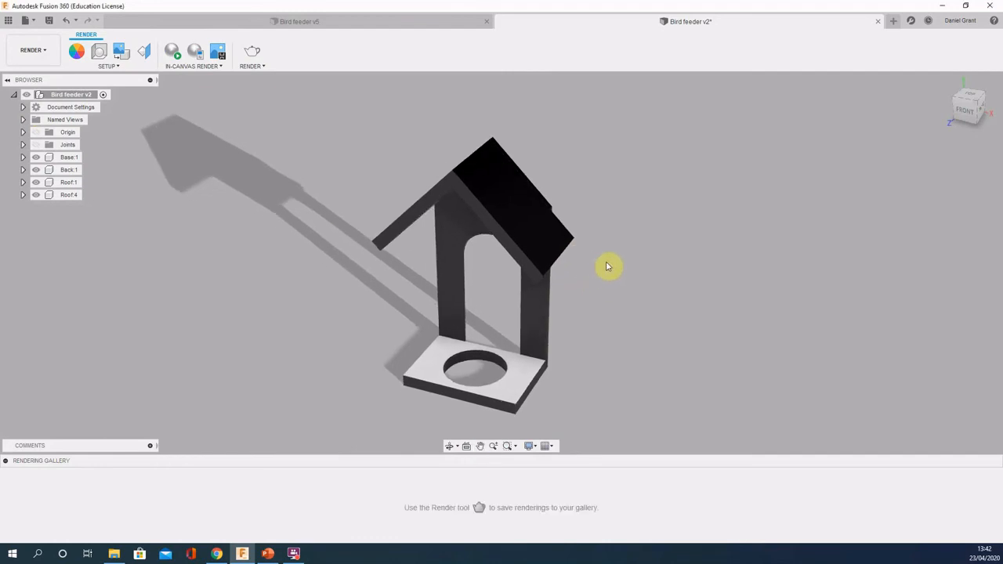
click(79, 66)
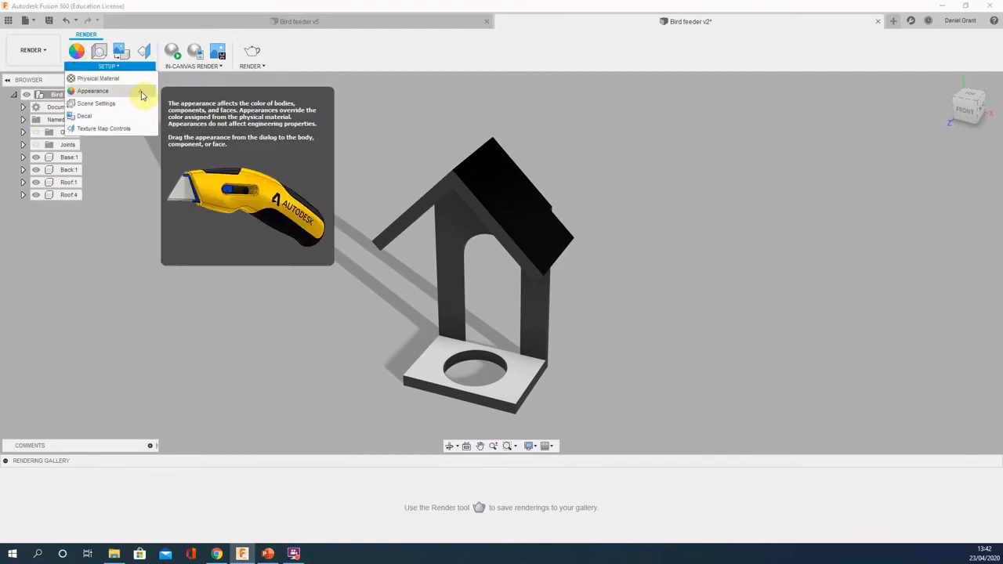
click(739, 244)
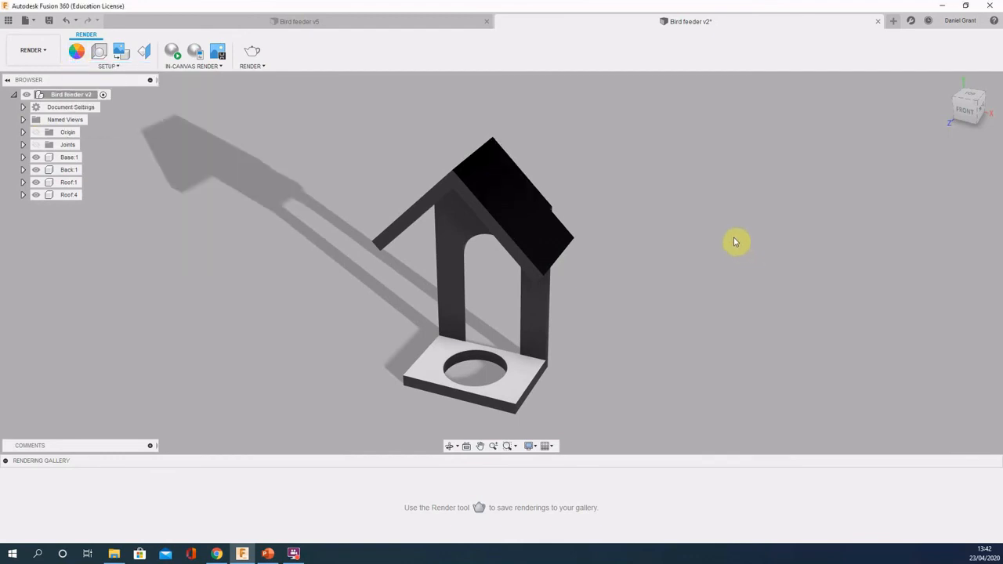
Step: Apply the finished Pine wood appearance from the Fusion 360 library to the roof panels
key(a)
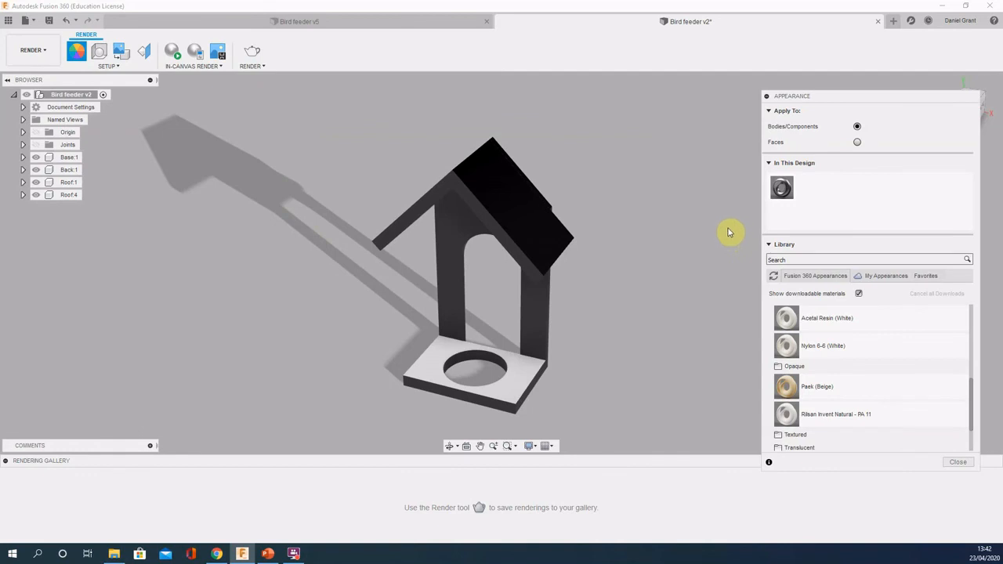
scroll(776, 329, up, 2)
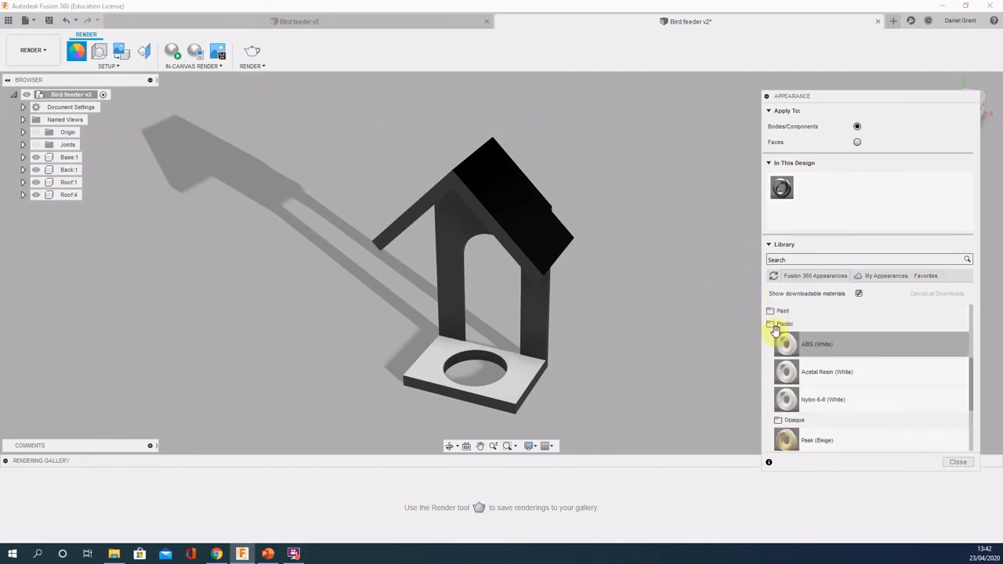
click(774, 327)
scroll(768, 325, up, 3)
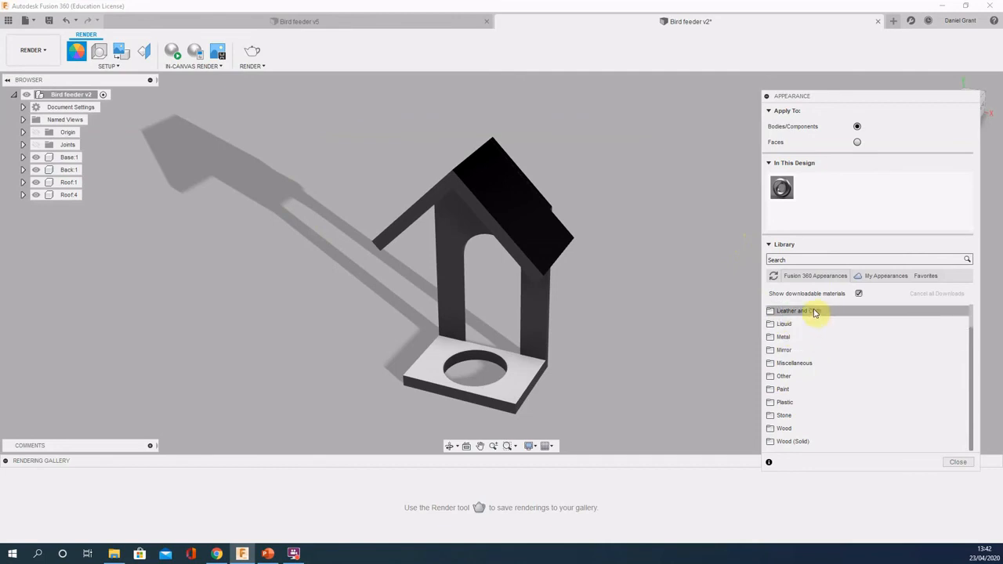
click(815, 429)
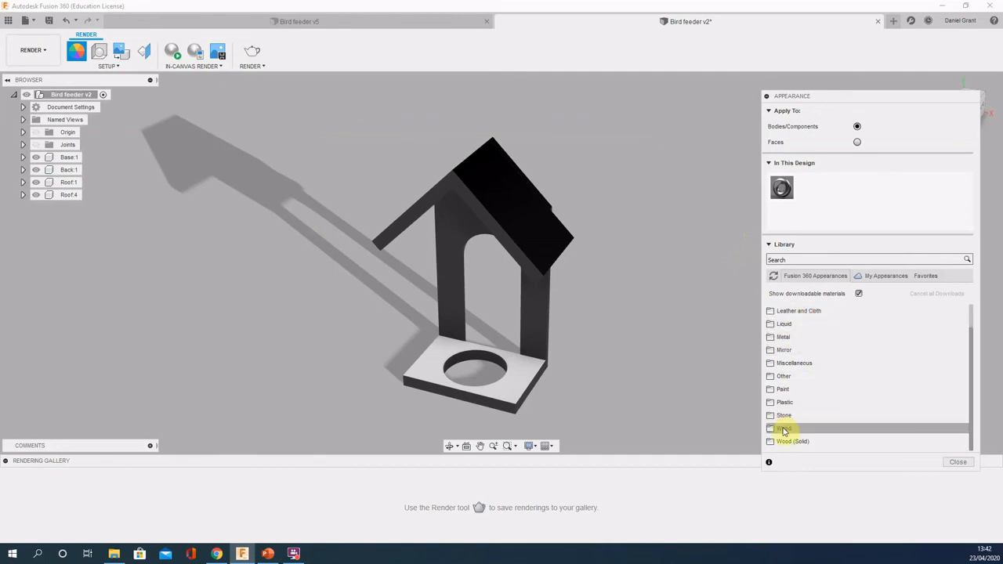
scroll(828, 392, down, 5)
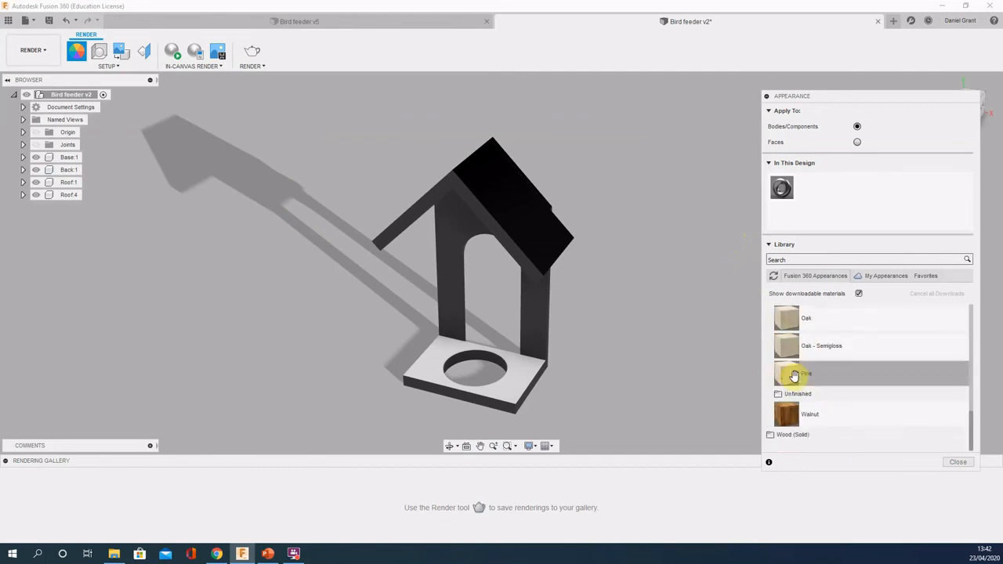
drag(794, 375, 416, 202)
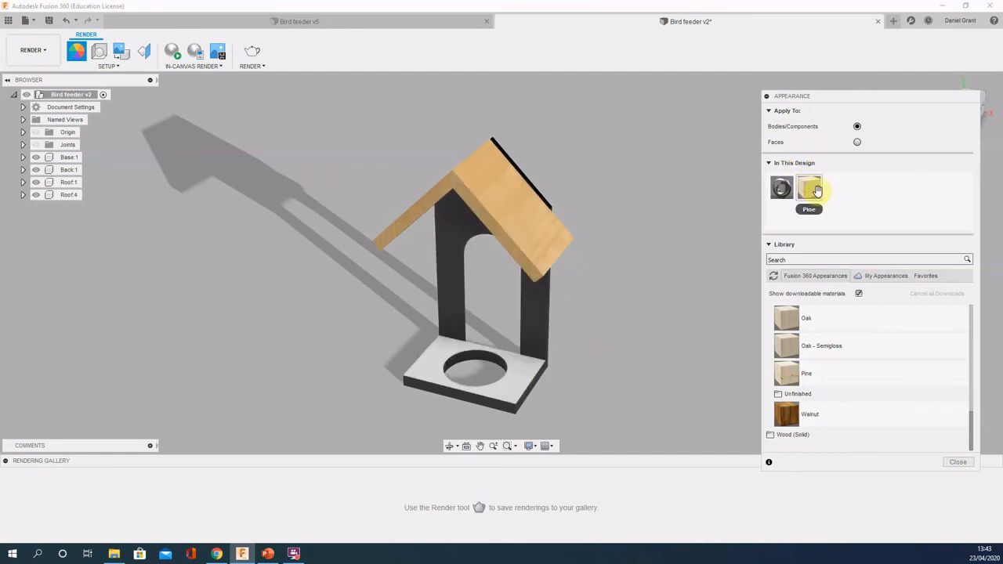
Step: Apply the design's existing Pine appearance to the Back component
scroll(784, 337, up, 3)
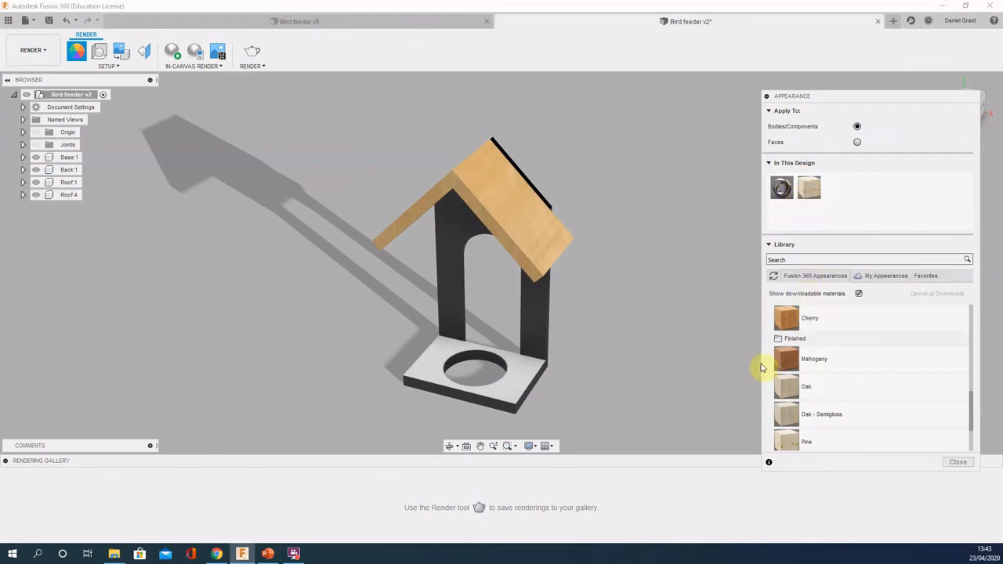
scroll(800, 353, up, 3)
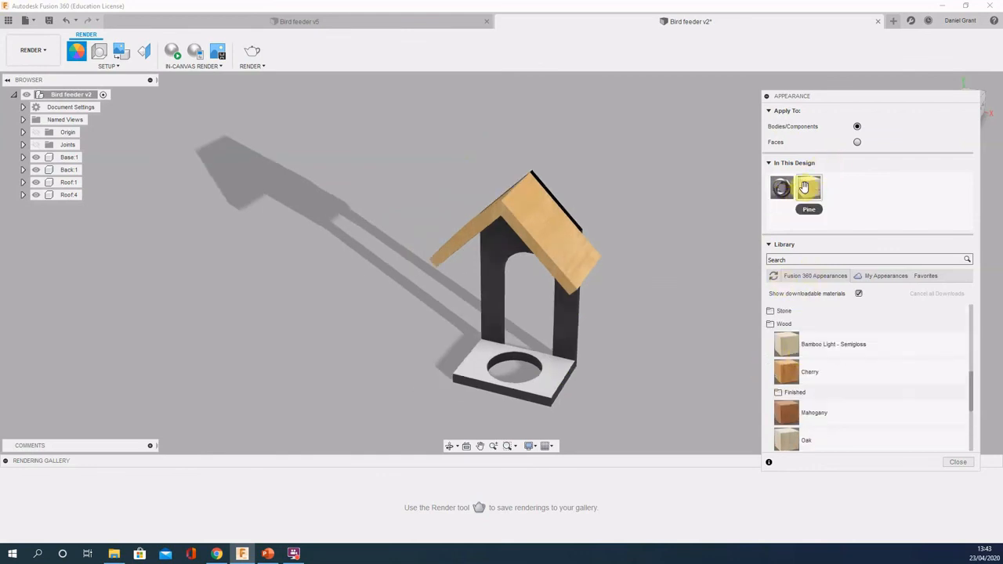
drag(809, 185, 515, 246)
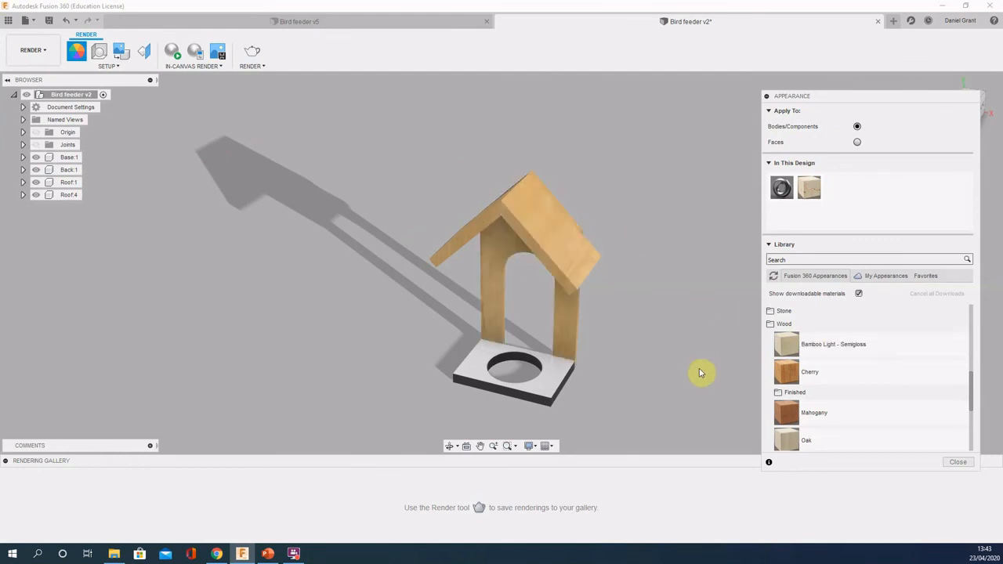
Step: Apply the opaque plastic appearance Paek (Beige) to the Base component
scroll(783, 376, up, 2)
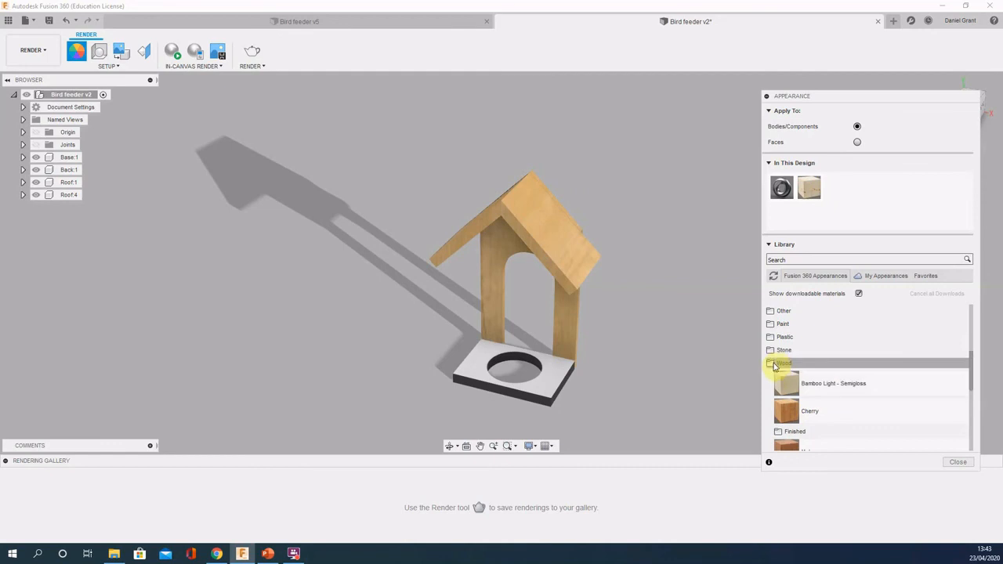
click(774, 366)
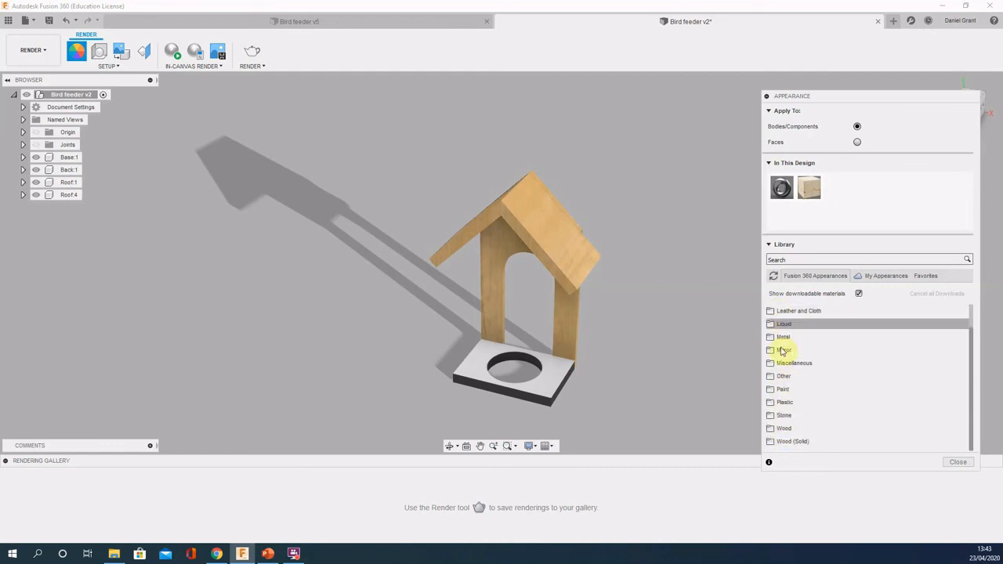
click(779, 403)
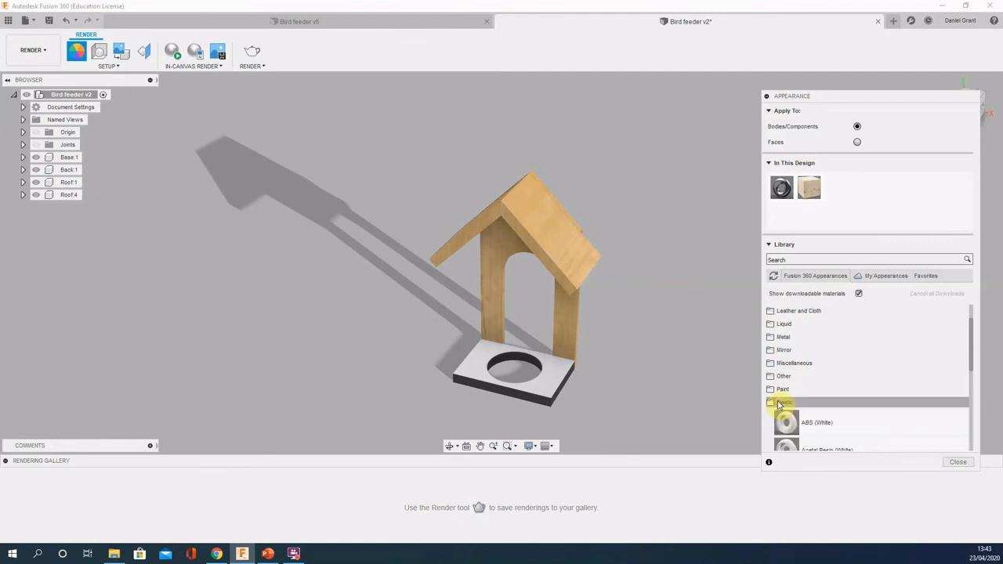
scroll(819, 376, down, 5)
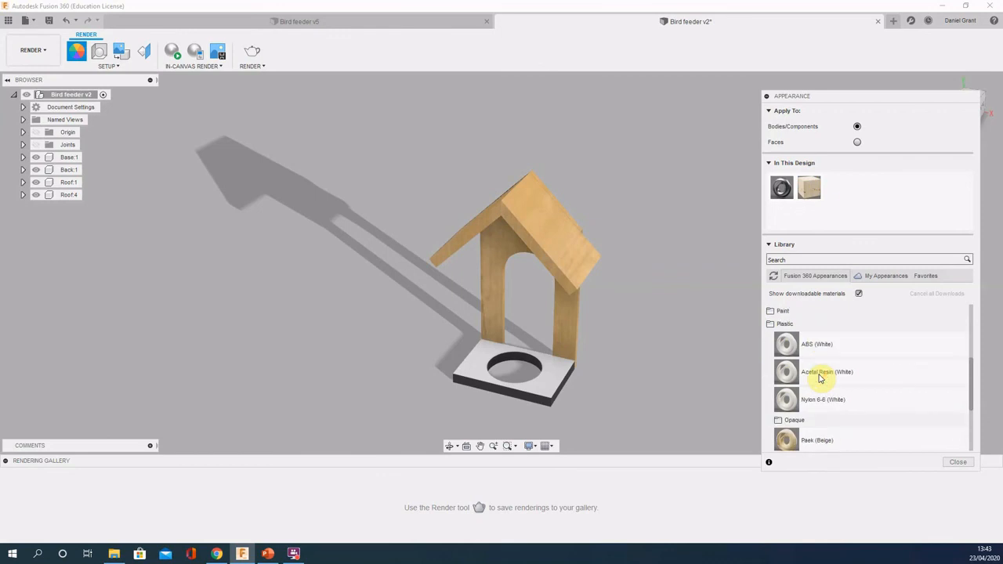
drag(815, 391, 537, 387)
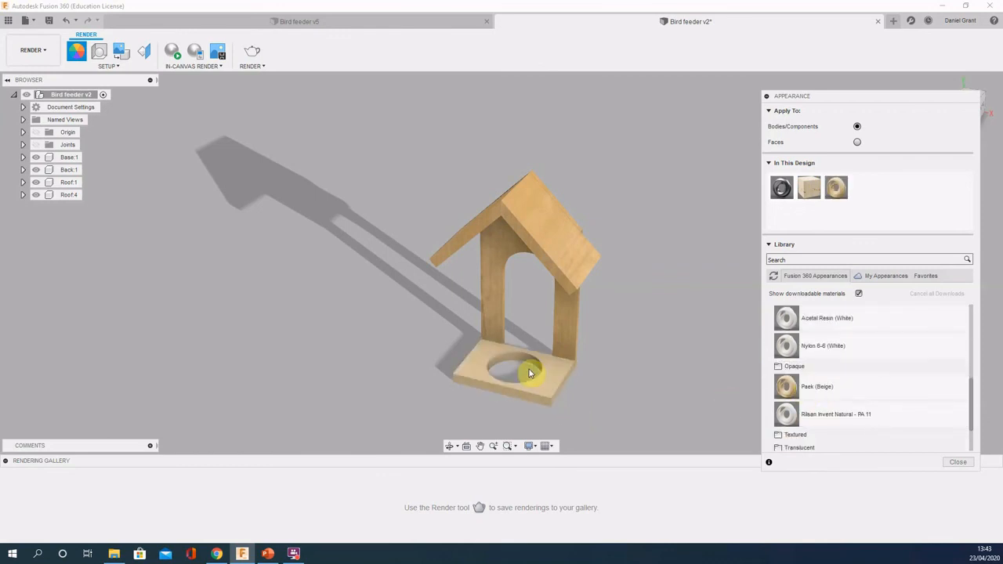
Step: Recolour the Paek (Beige) appearance to red, about RGB 226, 84, 62, and finish editing appearances
right_click(834, 188)
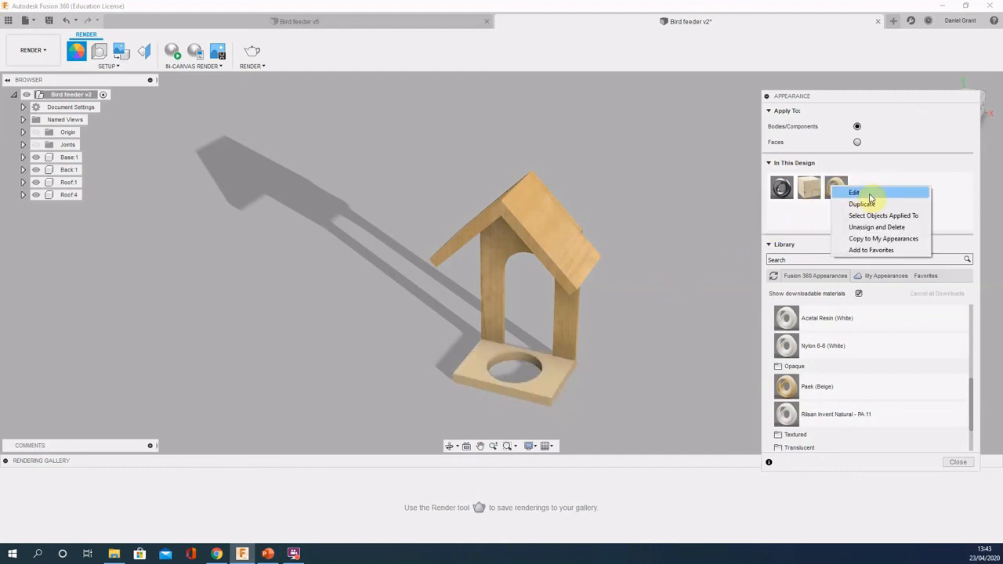
click(854, 193)
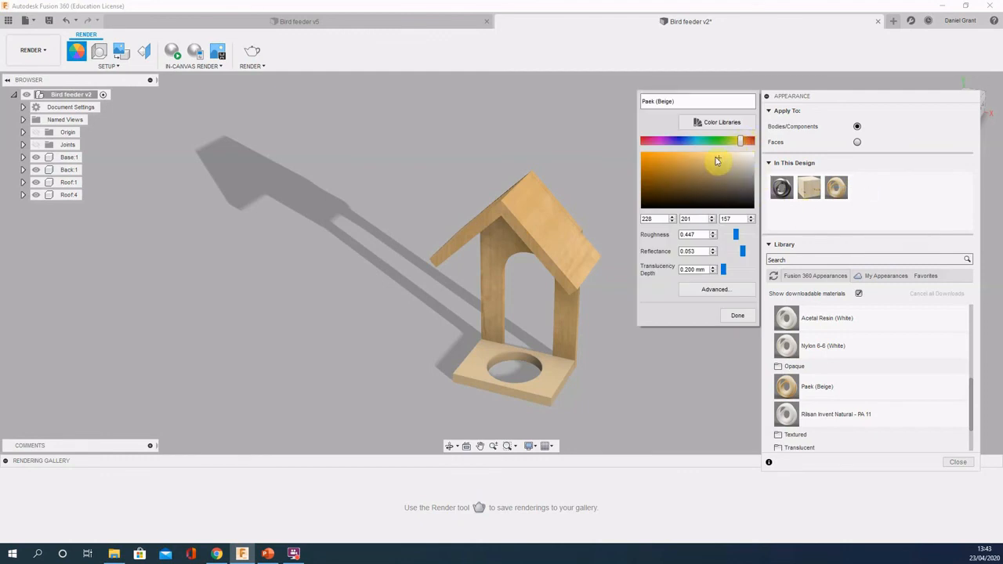
mouse_move(716, 162)
mouse_down()
mouse_move(687, 170)
mouse_move(709, 195)
mouse_move(708, 162)
mouse_move(656, 174)
mouse_move(710, 168)
mouse_move(748, 143)
mouse_move(679, 144)
mouse_move(750, 140)
mouse_move(672, 159)
mouse_up()
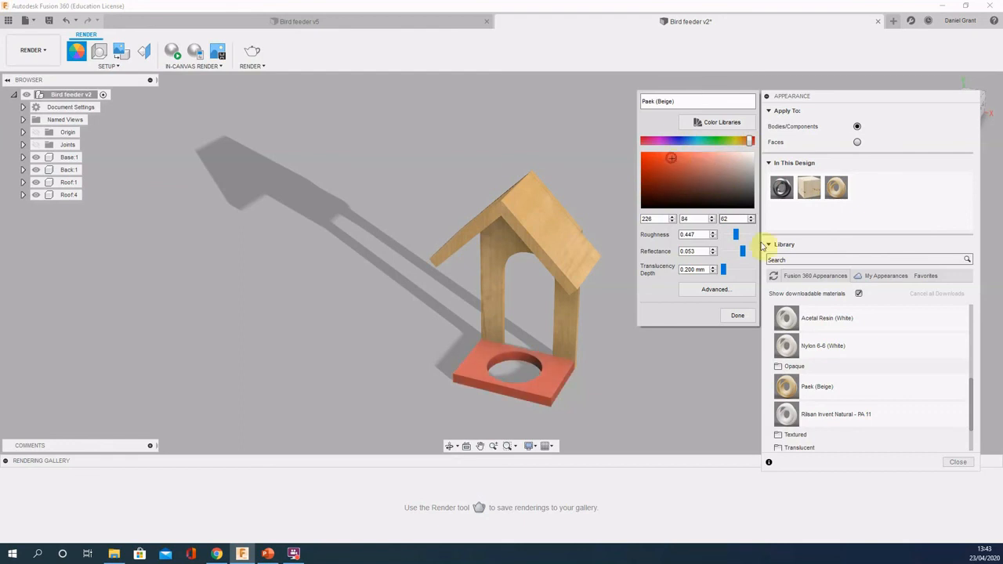
click(740, 318)
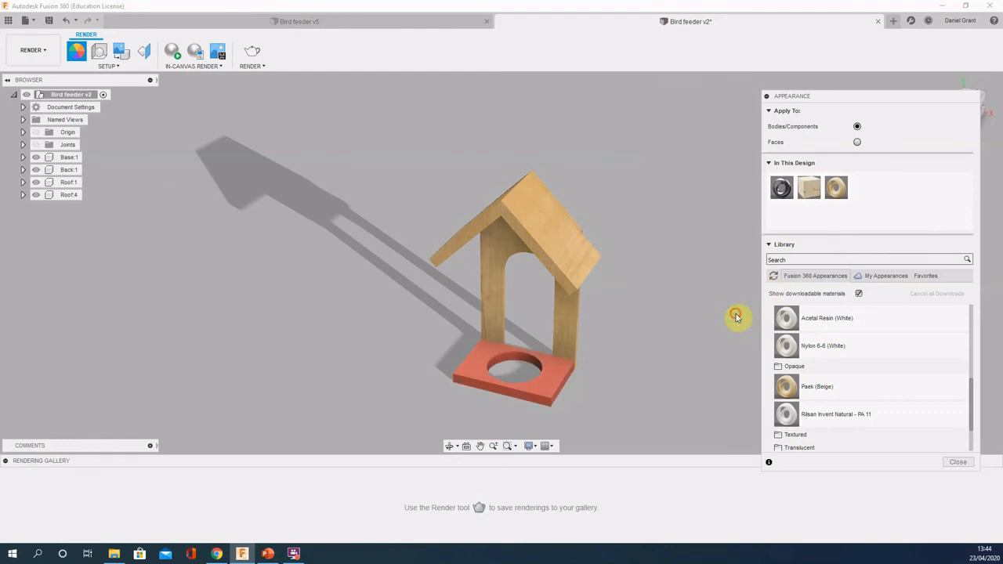
click(957, 462)
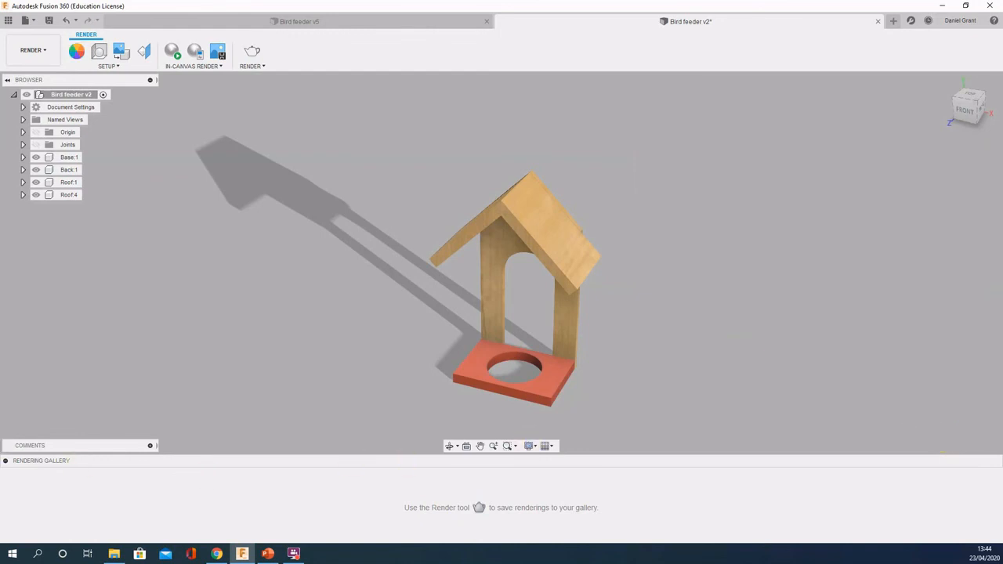
key(alt+Tab)
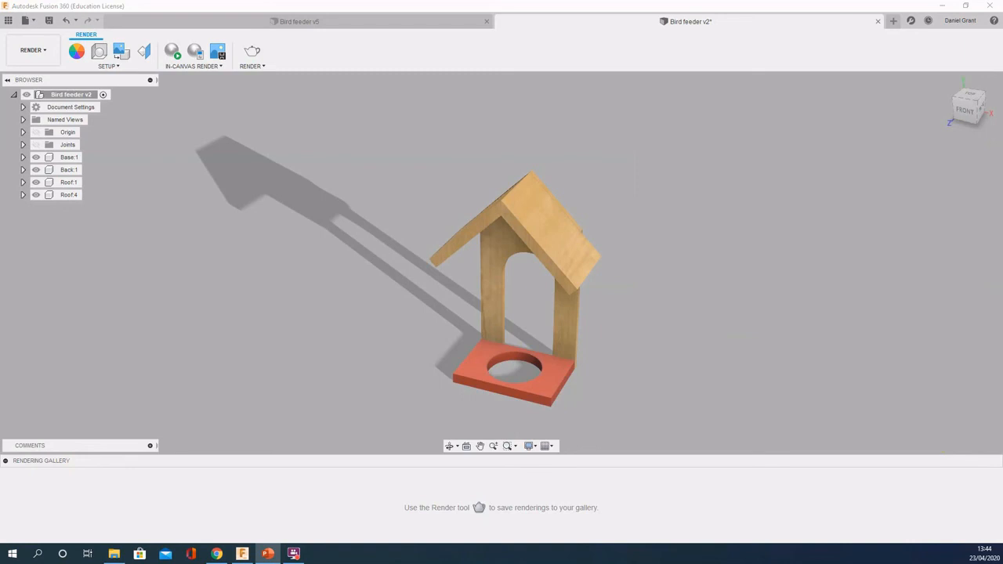
click(69, 288)
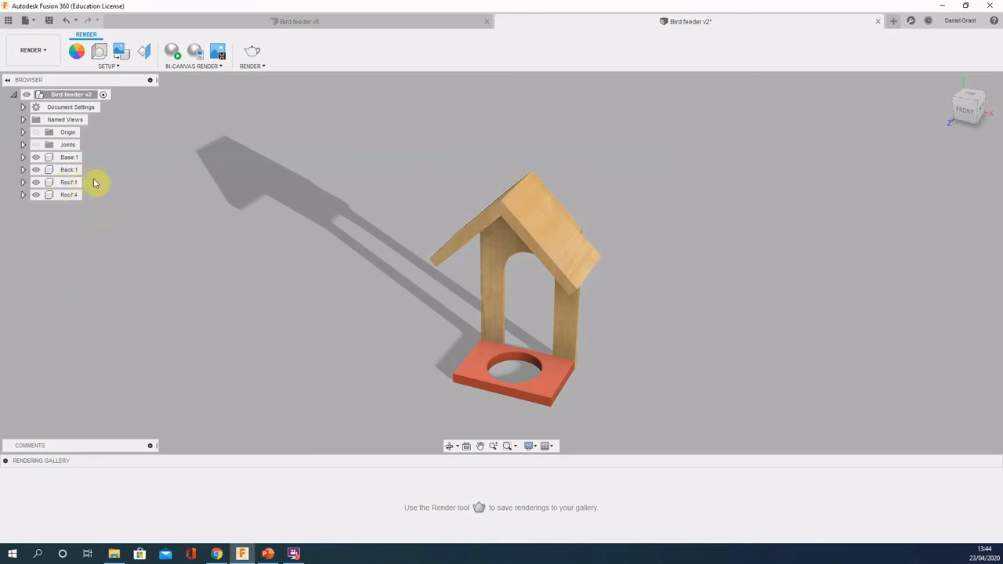
Step: Open the texture map controls for the Roof:1 component and set the projection type to Planar
scroll(434, 224, up, 5)
shift+middle_drag(751, 308, 721, 300)
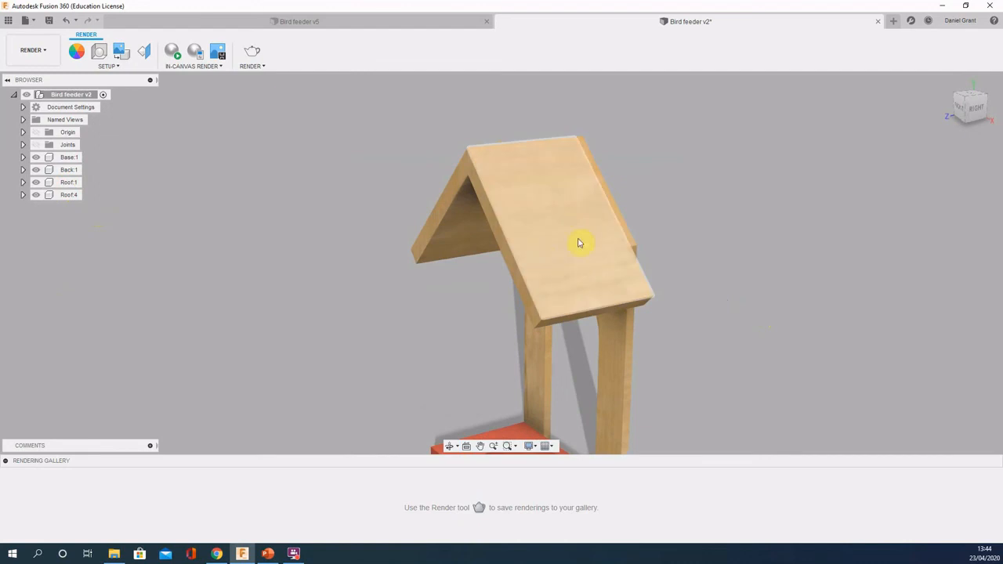
shift+middle_drag(768, 214, 787, 255)
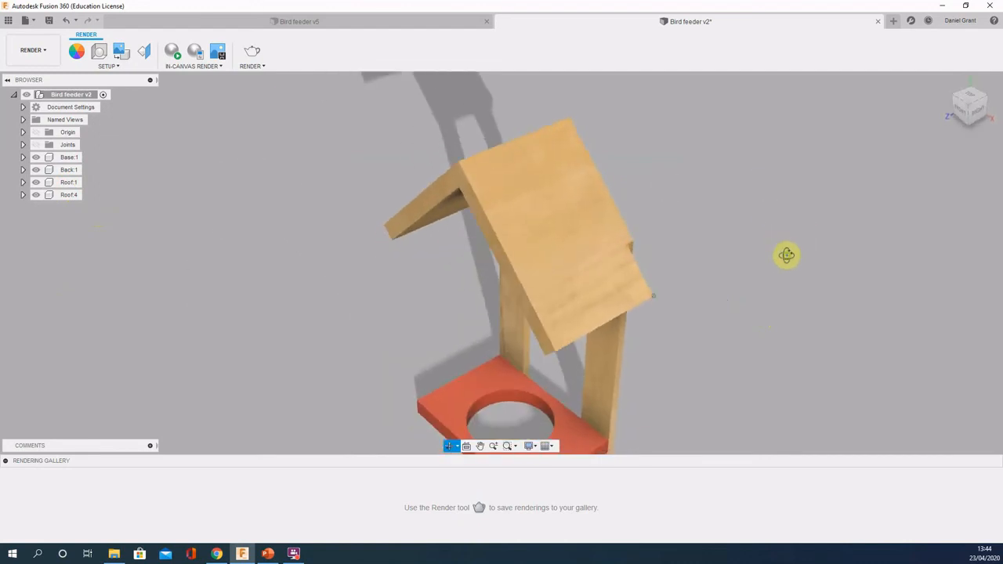
mouse_move(351, 305)
shift+middle_down()
mouse_move(392, 295)
mouse_move(385, 306)
mouse_move(394, 318)
mouse_move(337, 312)
shift+middle_up()
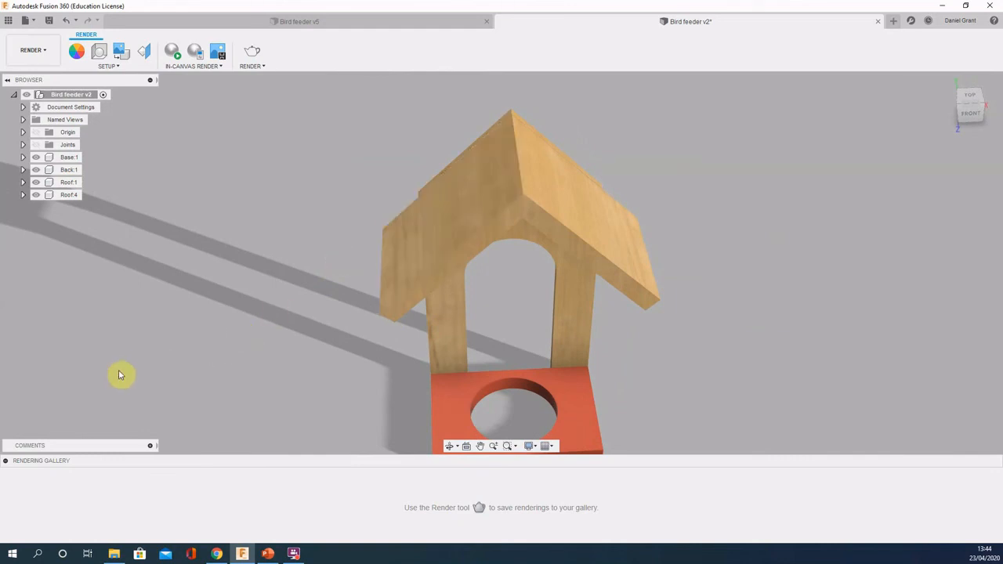
right_click(61, 183)
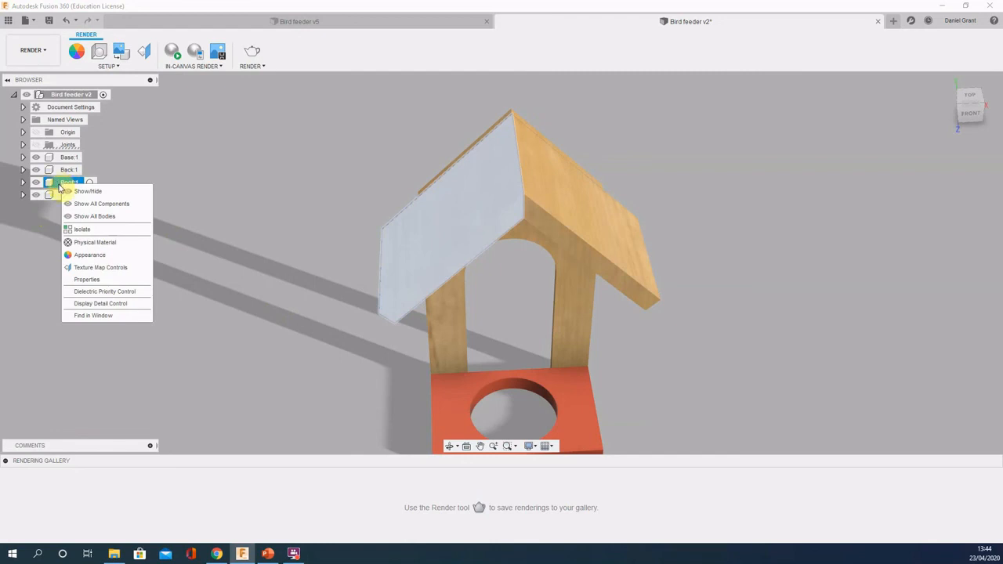
click(96, 271)
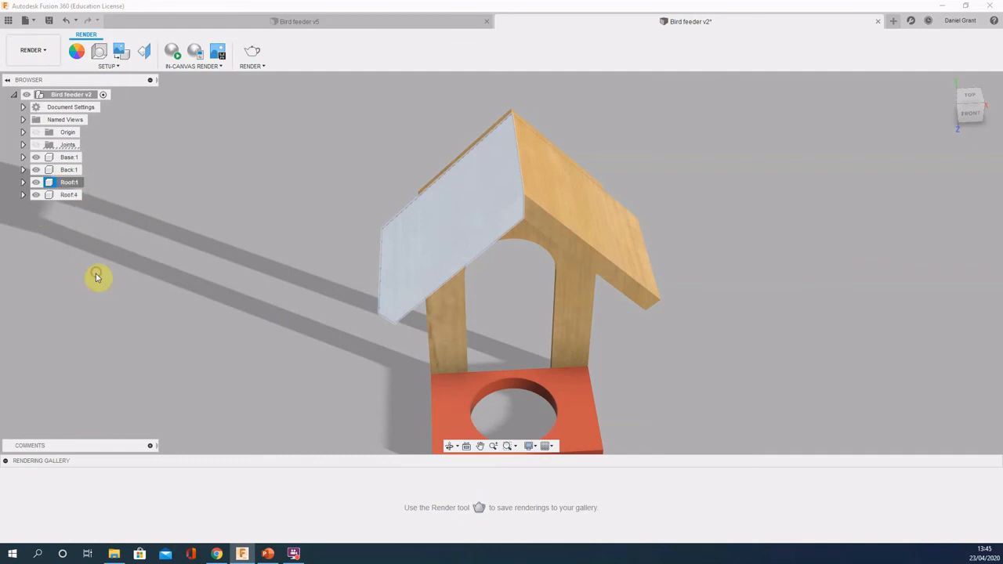
scroll(389, 193, down, 1)
scroll(407, 173, down, 2)
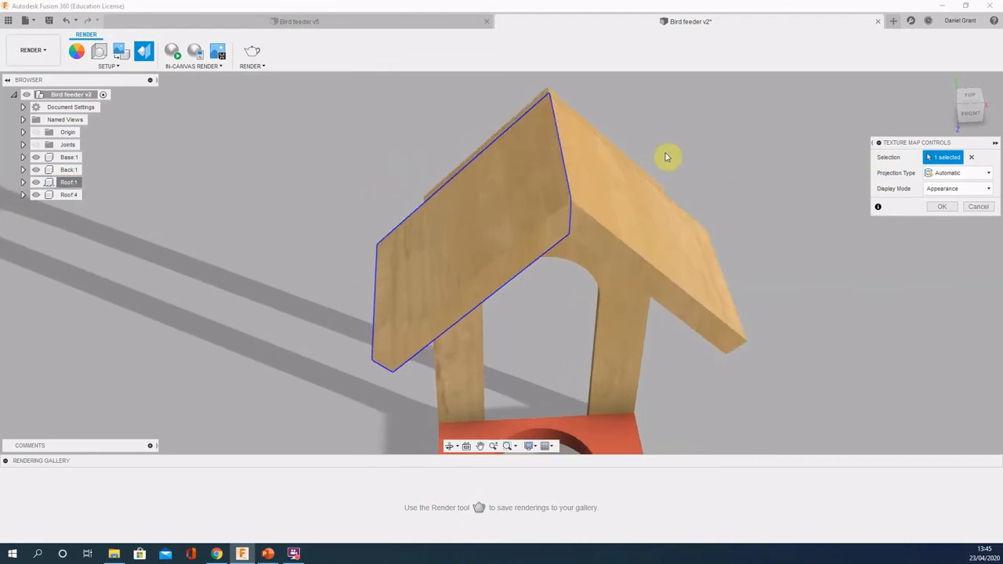
middle_drag(689, 157, 695, 170)
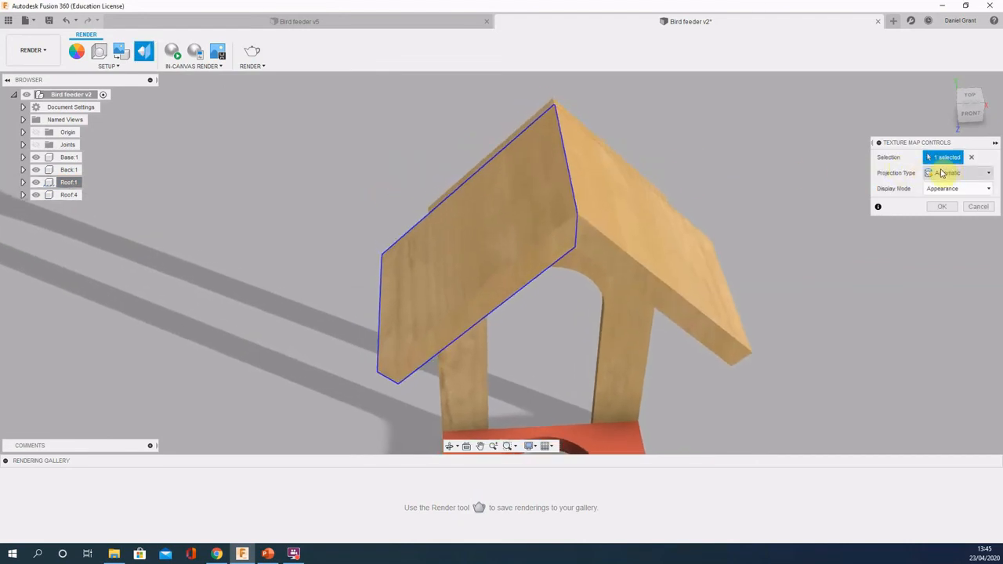
click(964, 177)
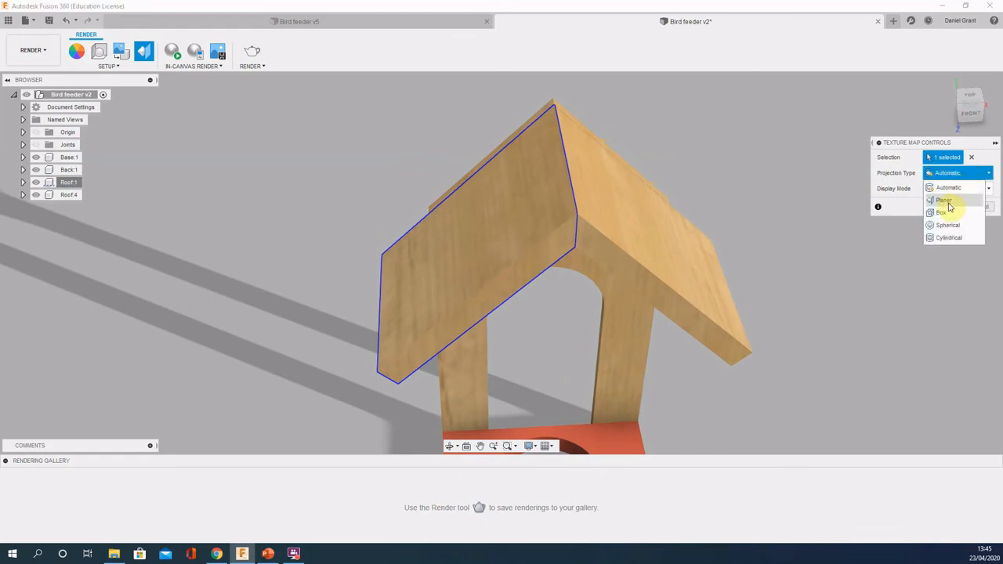
click(946, 201)
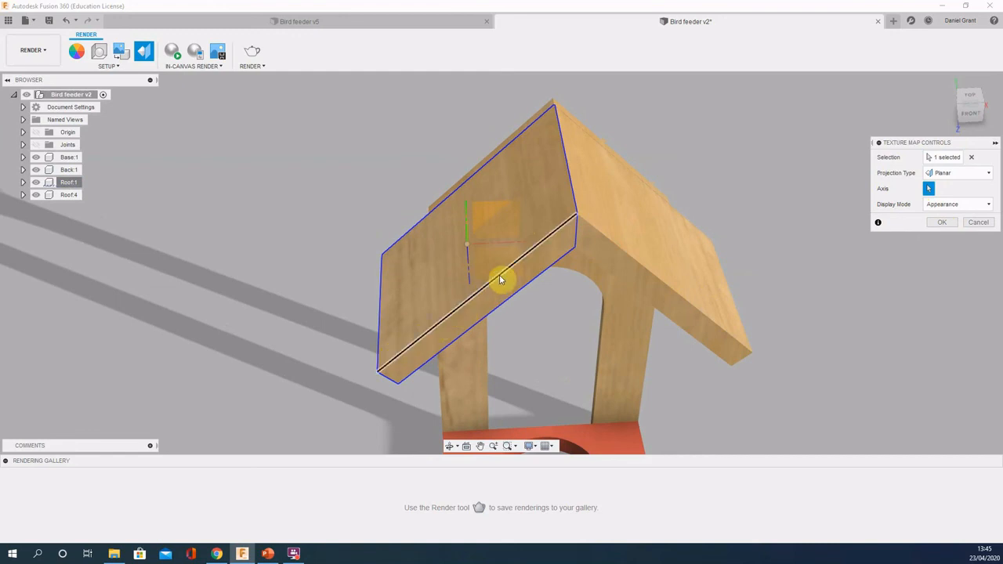
Step: Align Roof:1's planar texture axis with the long sloping front edge of its outer face and accept the mapping
click(541, 248)
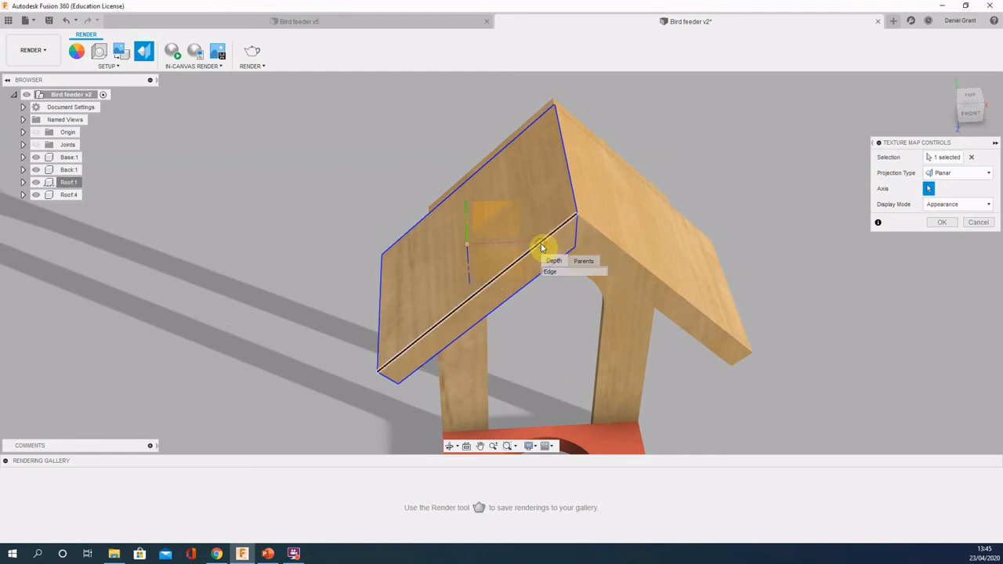
click(551, 271)
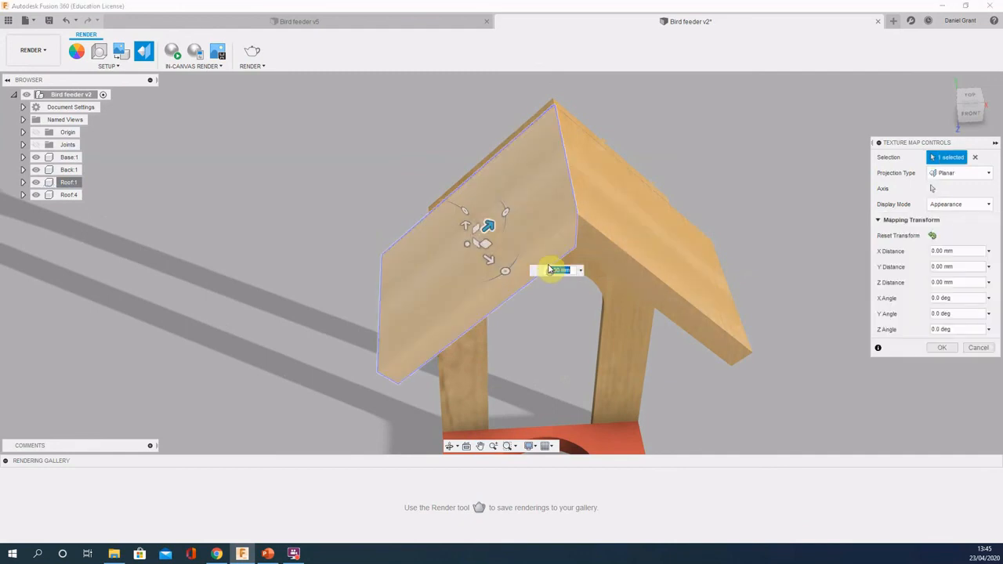
shift+middle_drag(201, 326, 251, 313)
shift+middle_drag(697, 322, 650, 337)
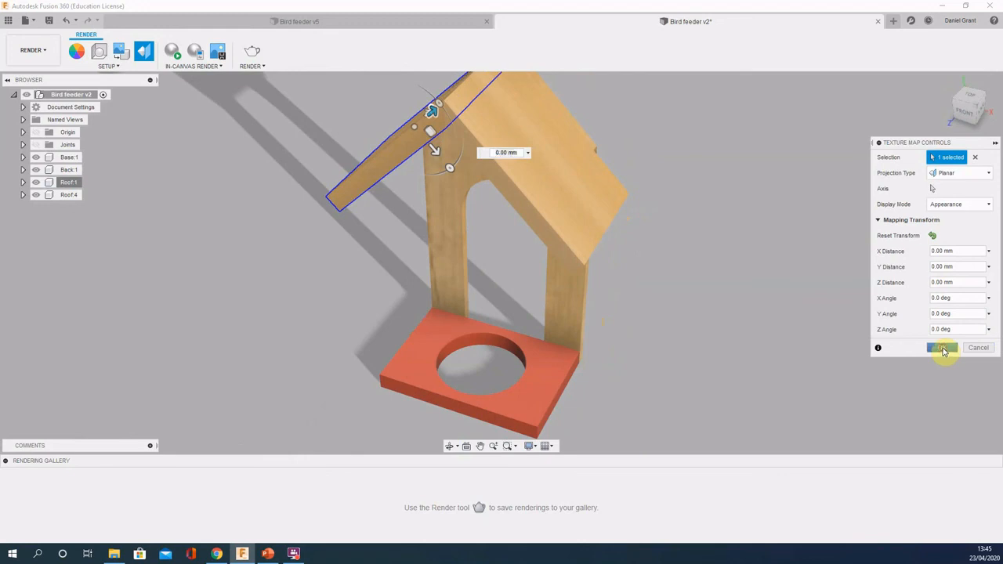
click(944, 350)
Step: Frame the whole bird feeder from the front corner and start an in-canvas render
shift+middle_drag(846, 333, 761, 337)
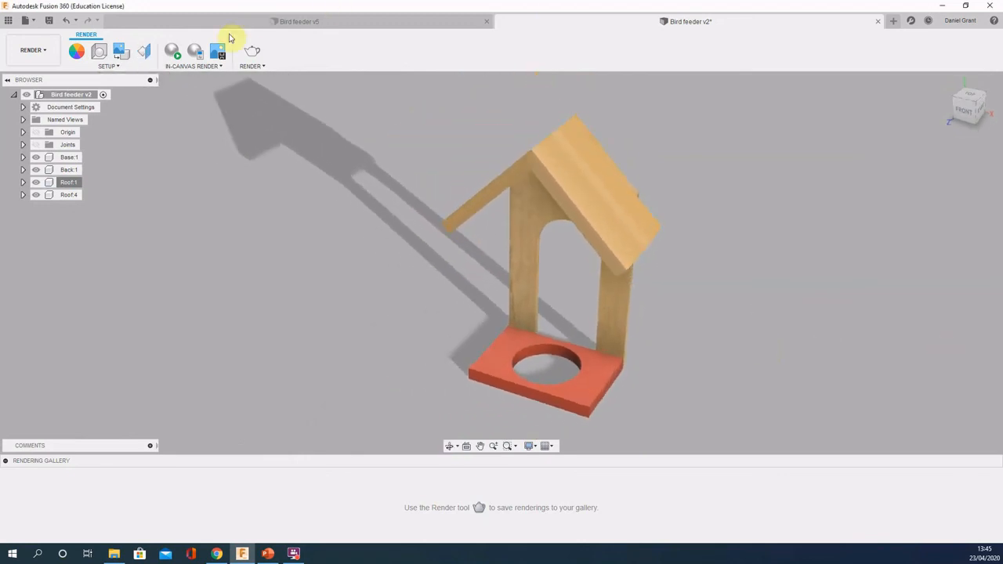
click(172, 53)
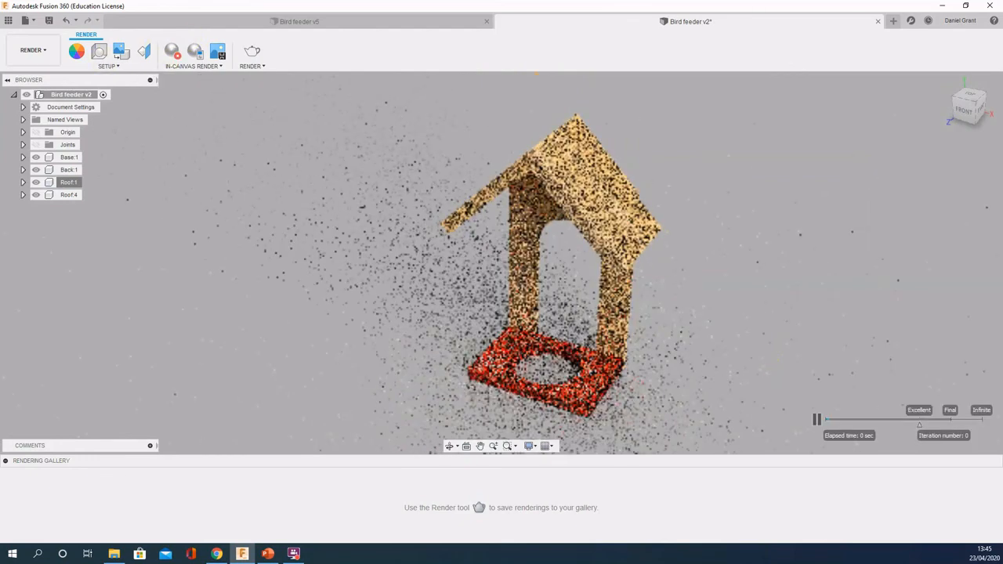